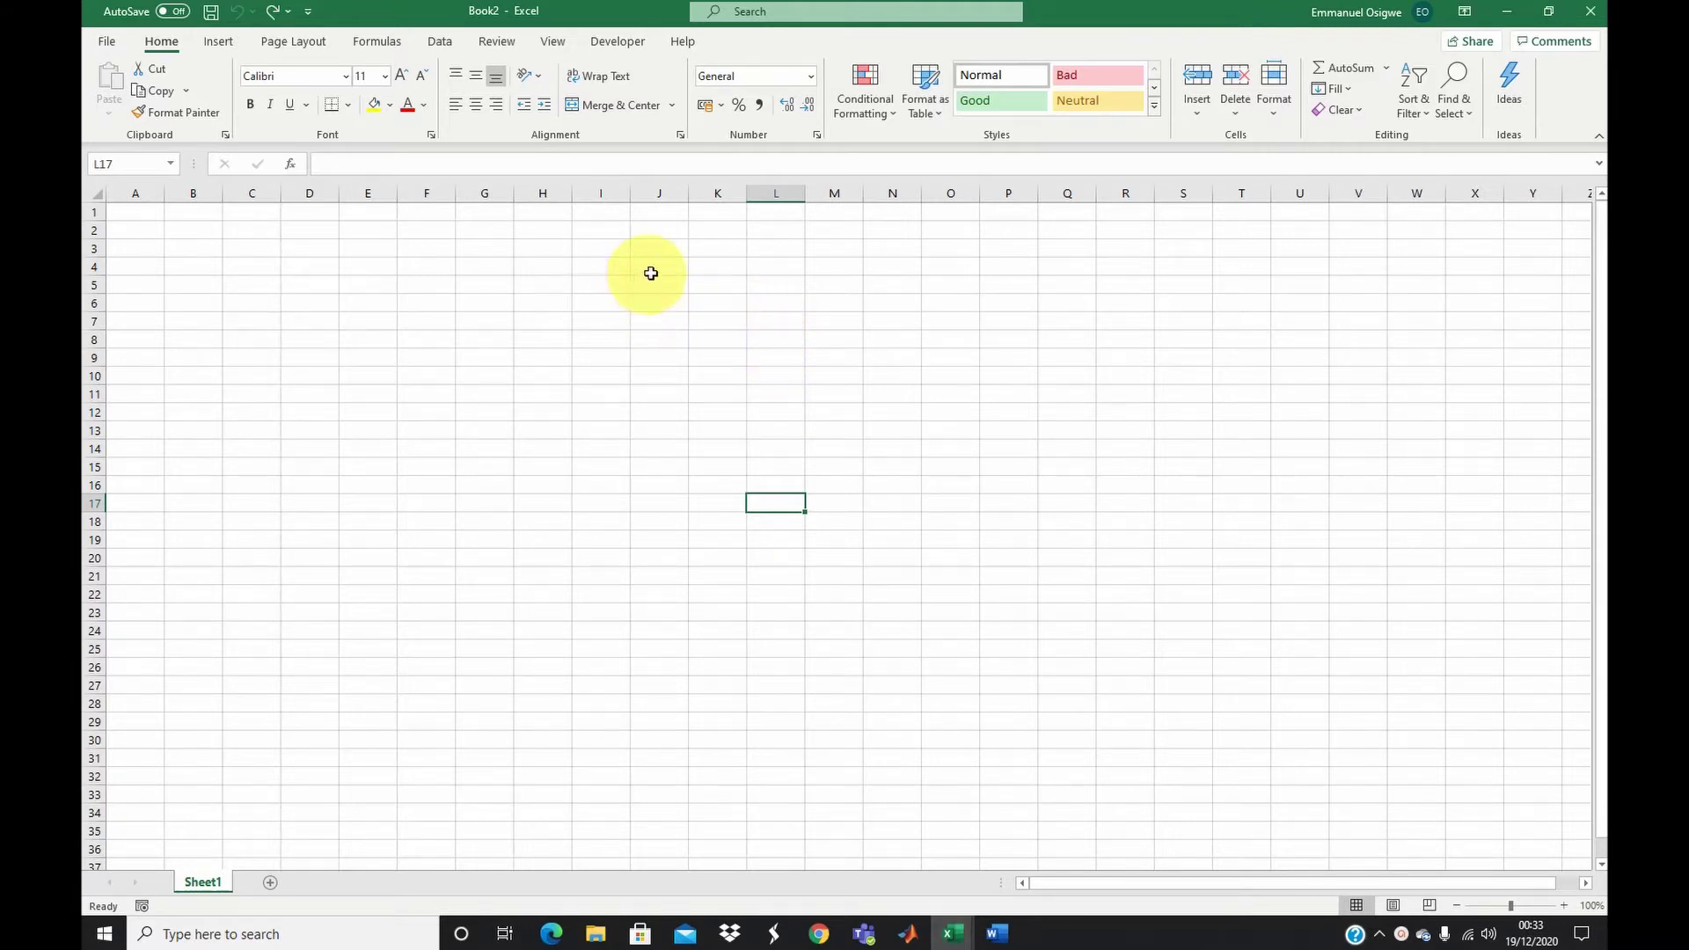
- At cell K6, start embedding an object from an existing file, choosing NETGEAR.docx from the Example folder
click(720, 304)
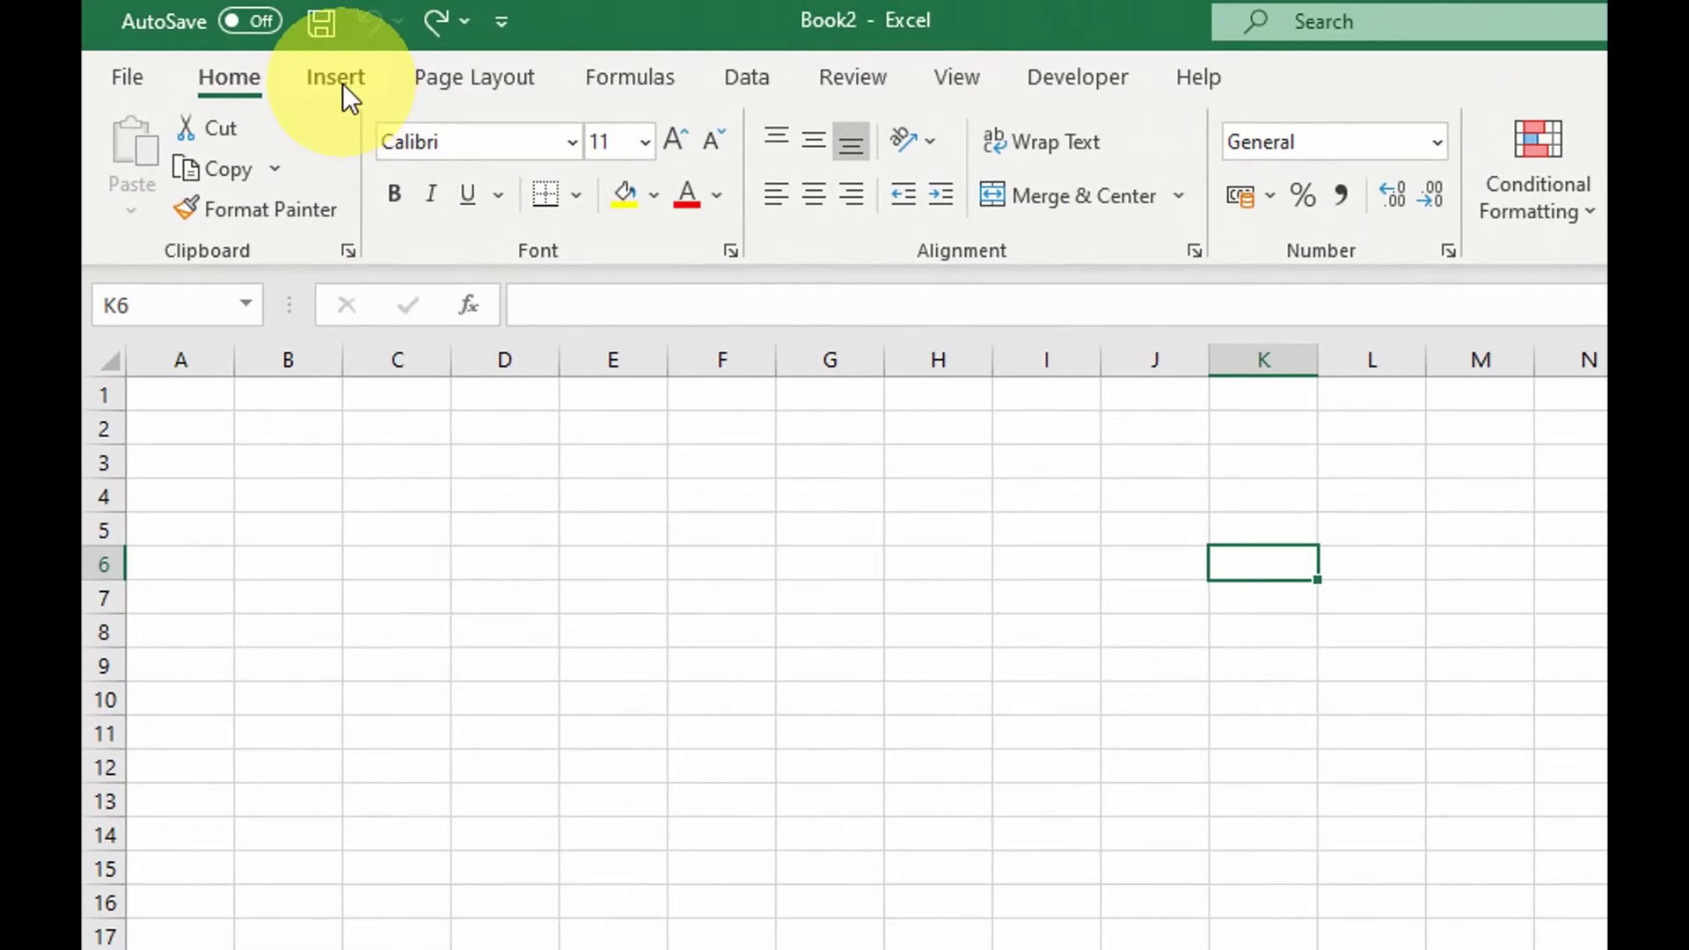
click(341, 81)
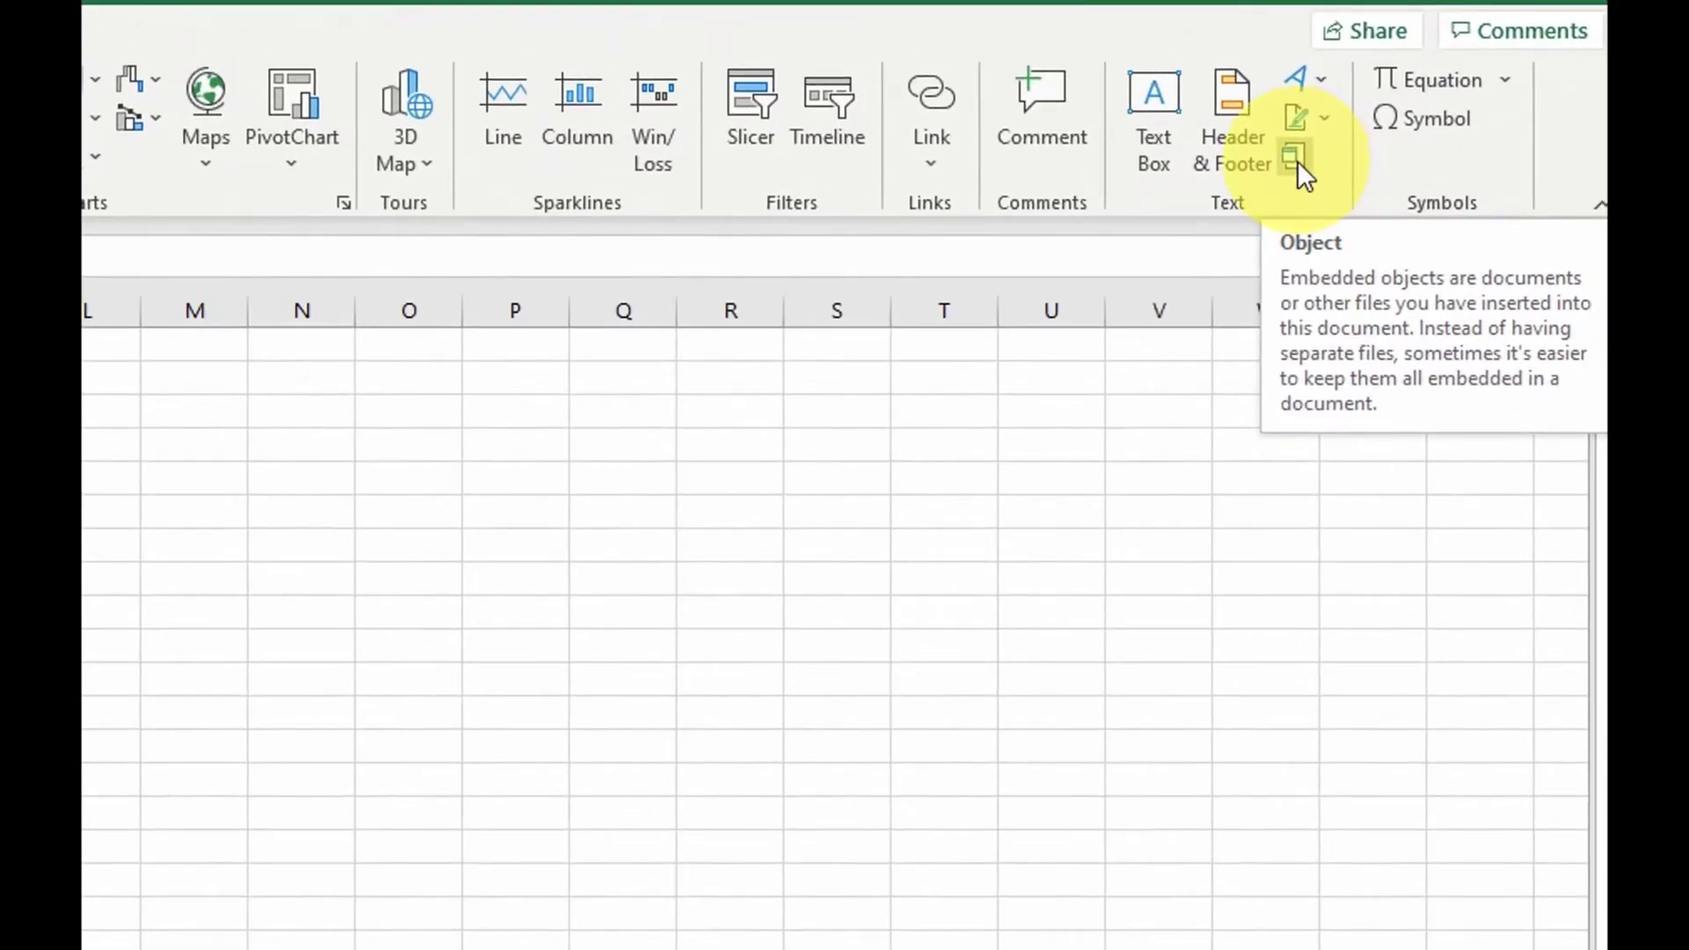
click(1297, 161)
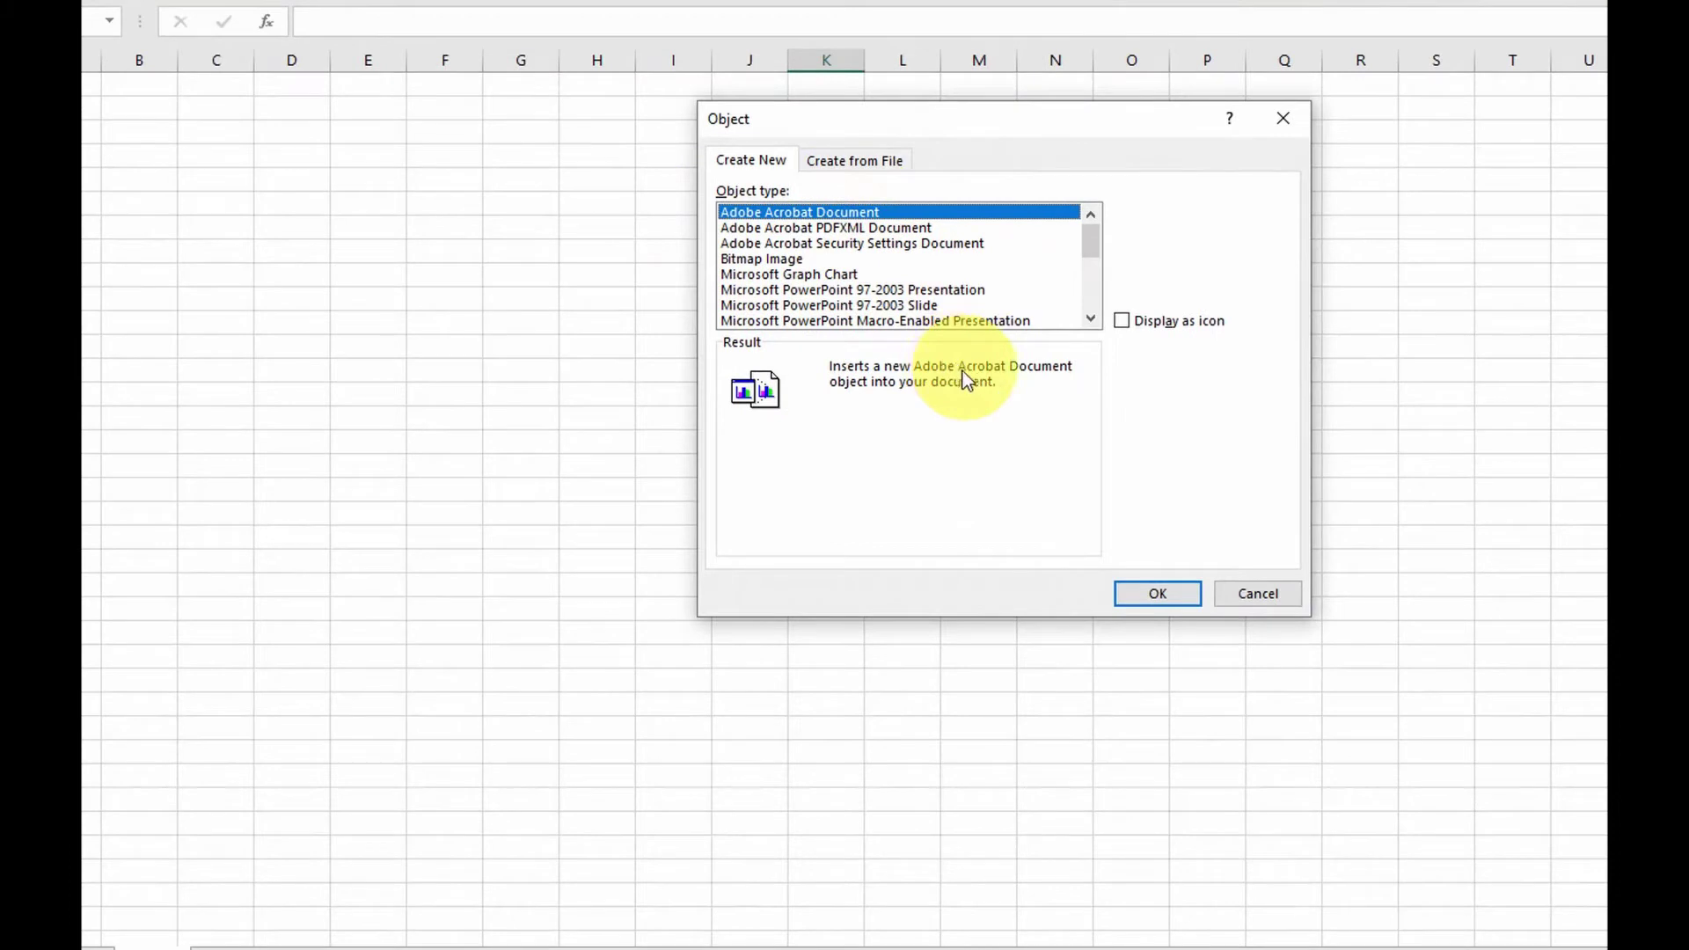
click(857, 164)
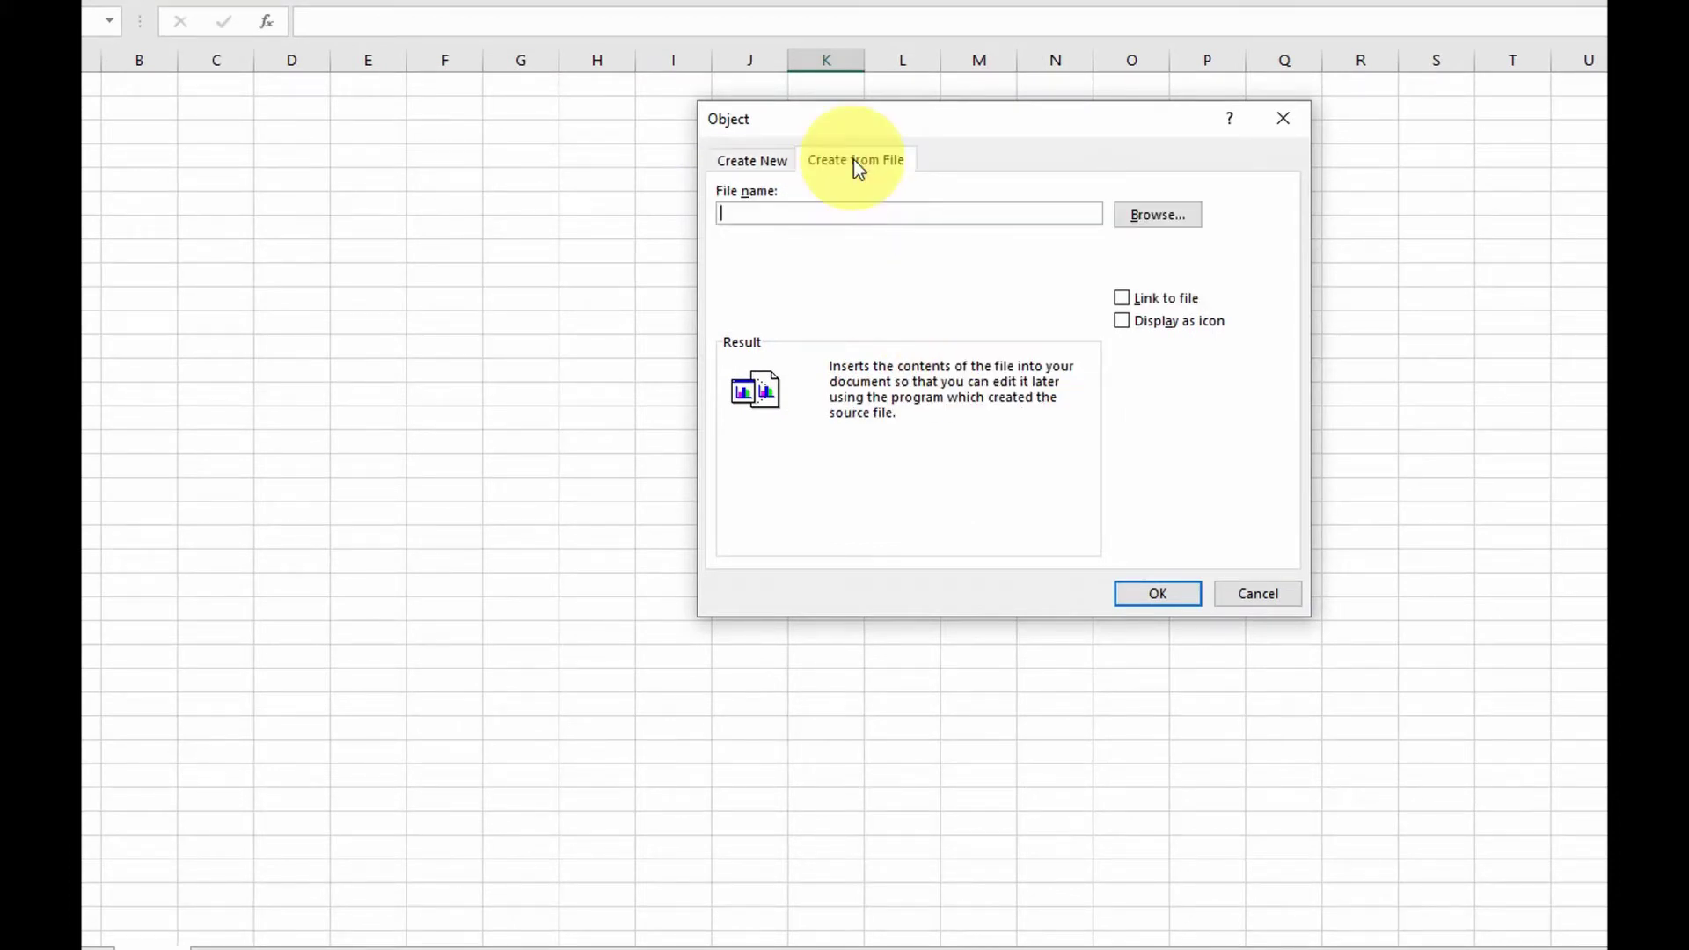
click(1165, 217)
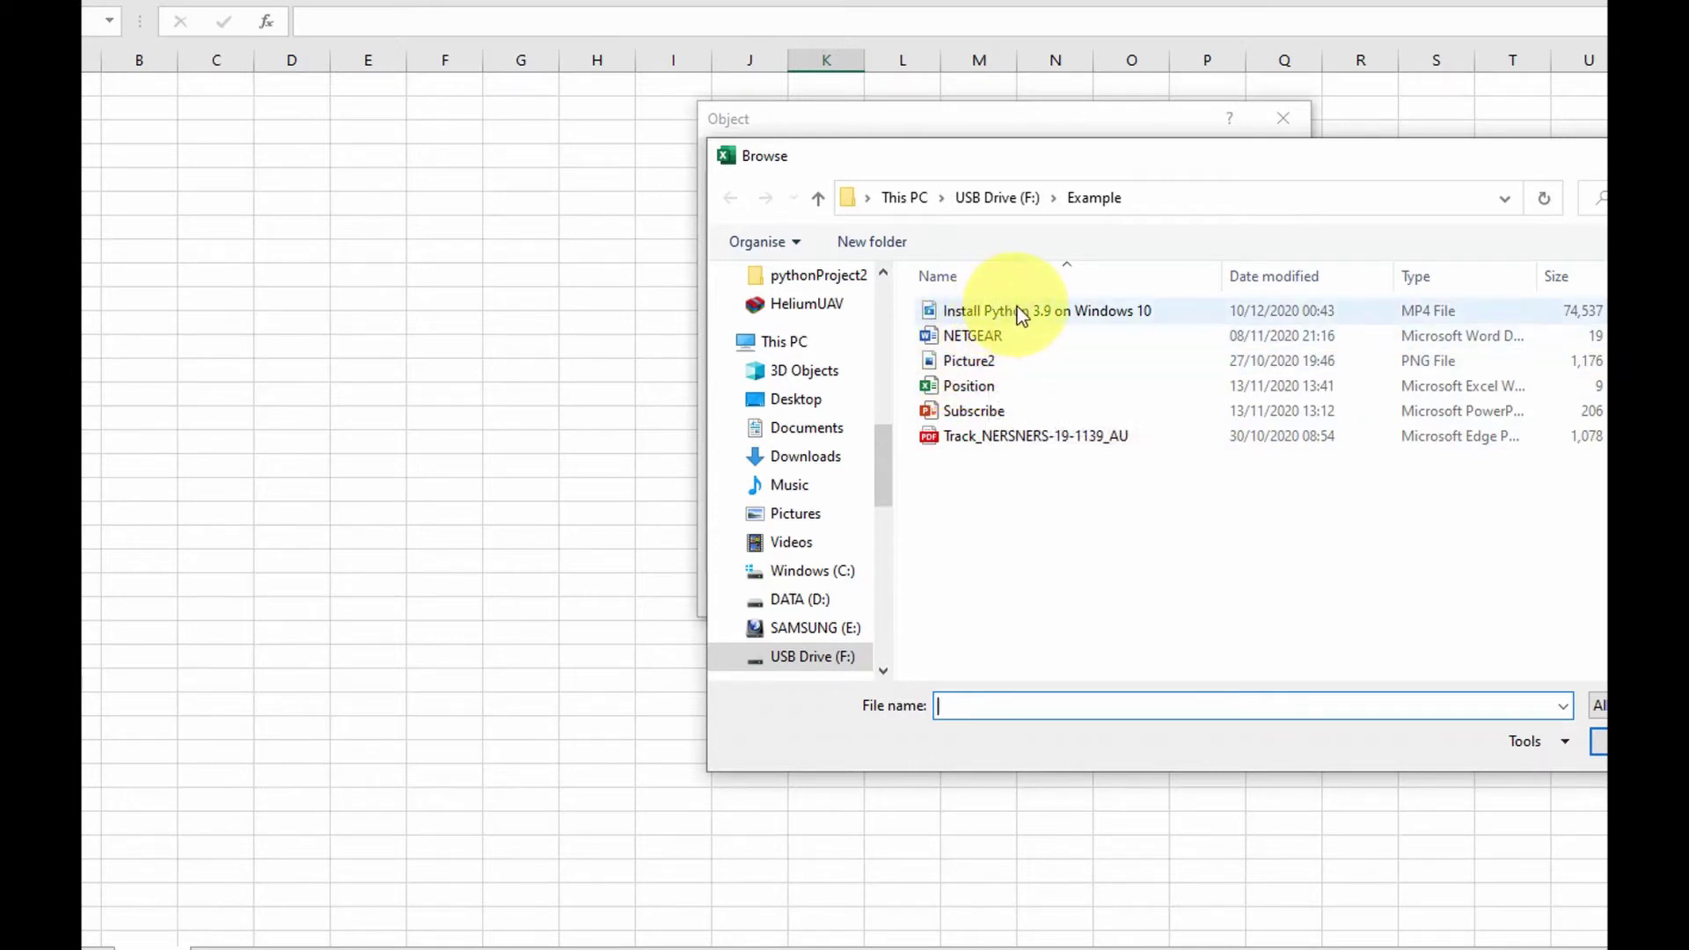
click(964, 338)
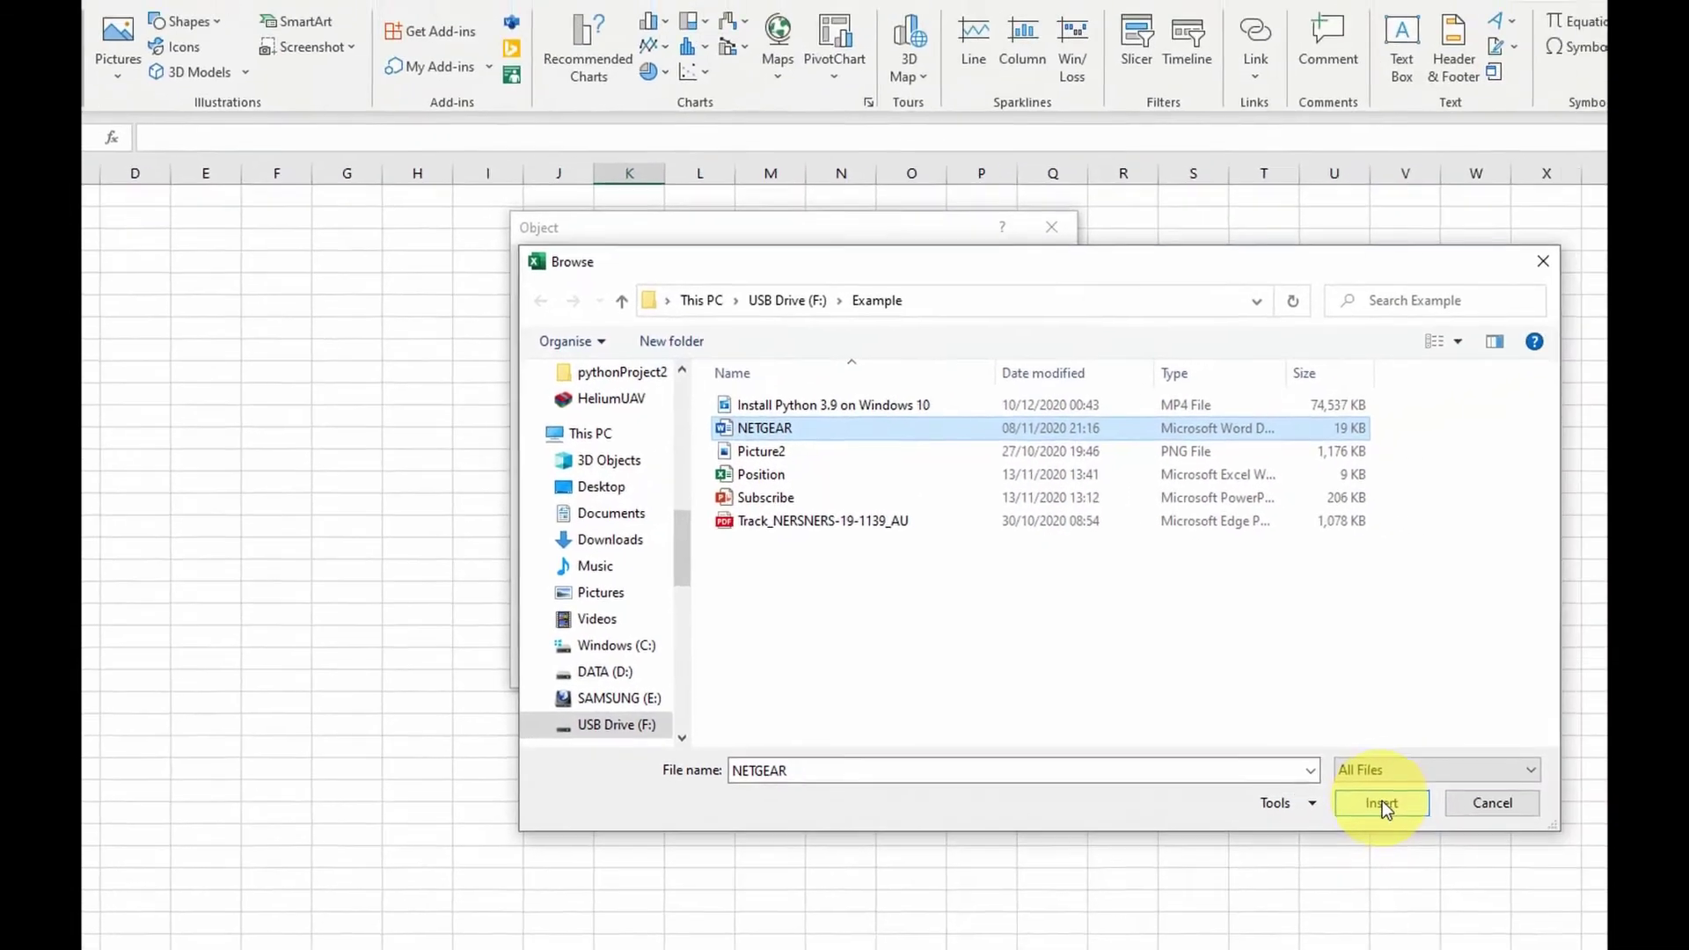
click(1587, 747)
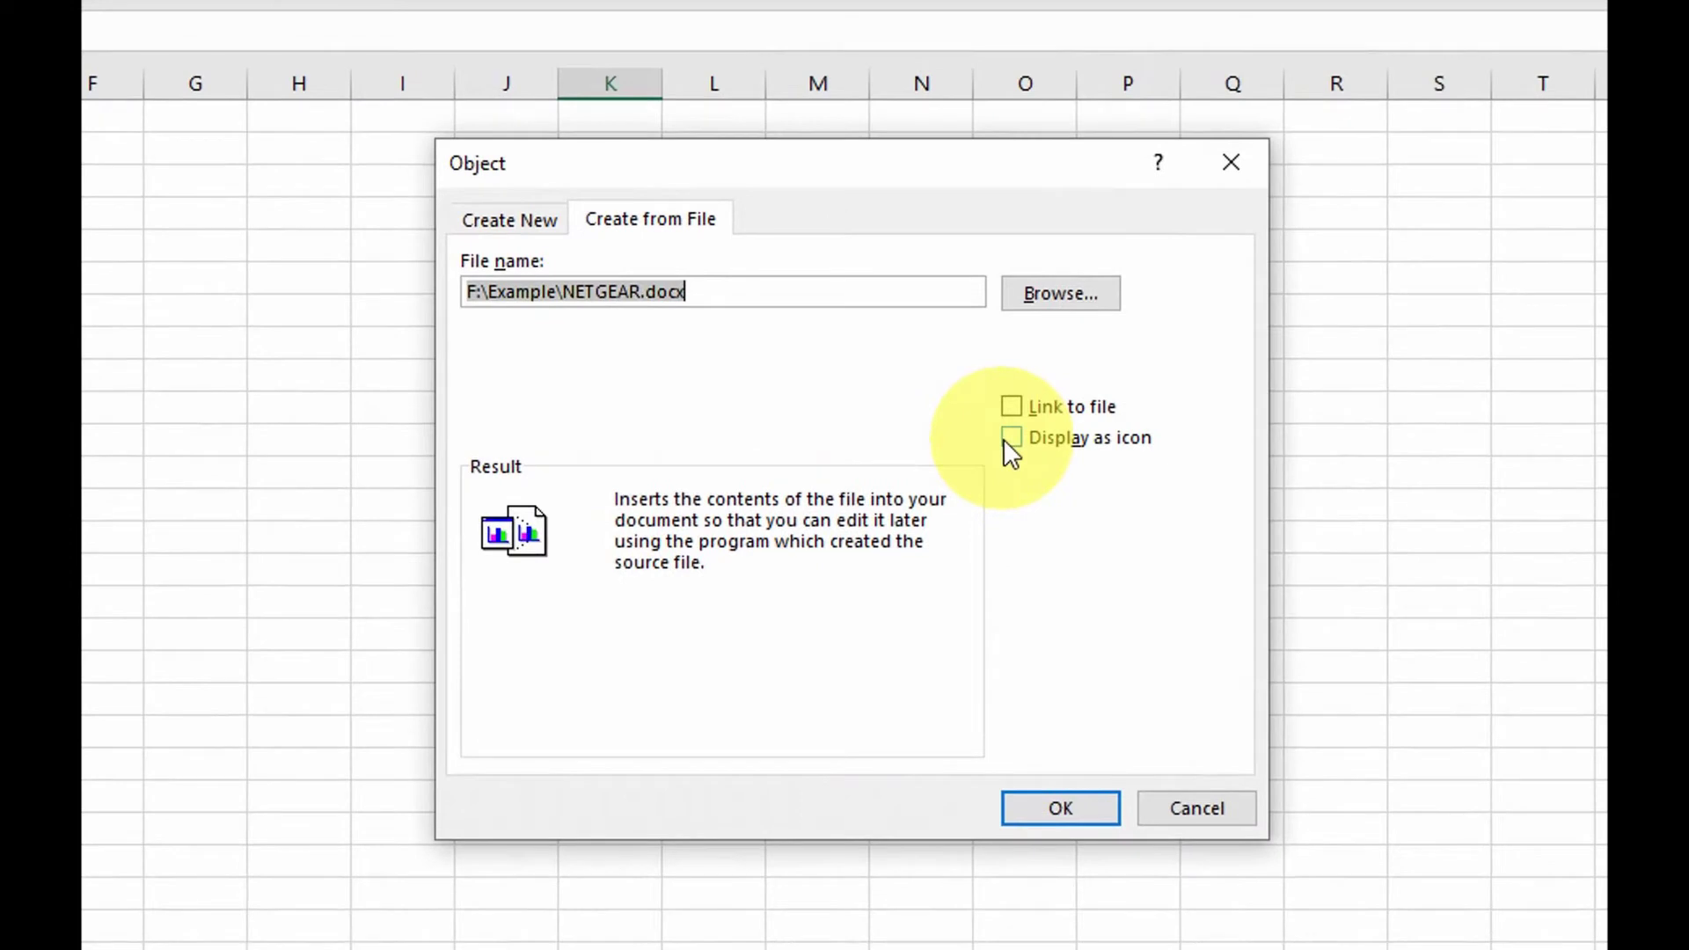
- Display the embedded document as an icon, using the first Word icon with the caption "Word", and insert it
click(1010, 439)
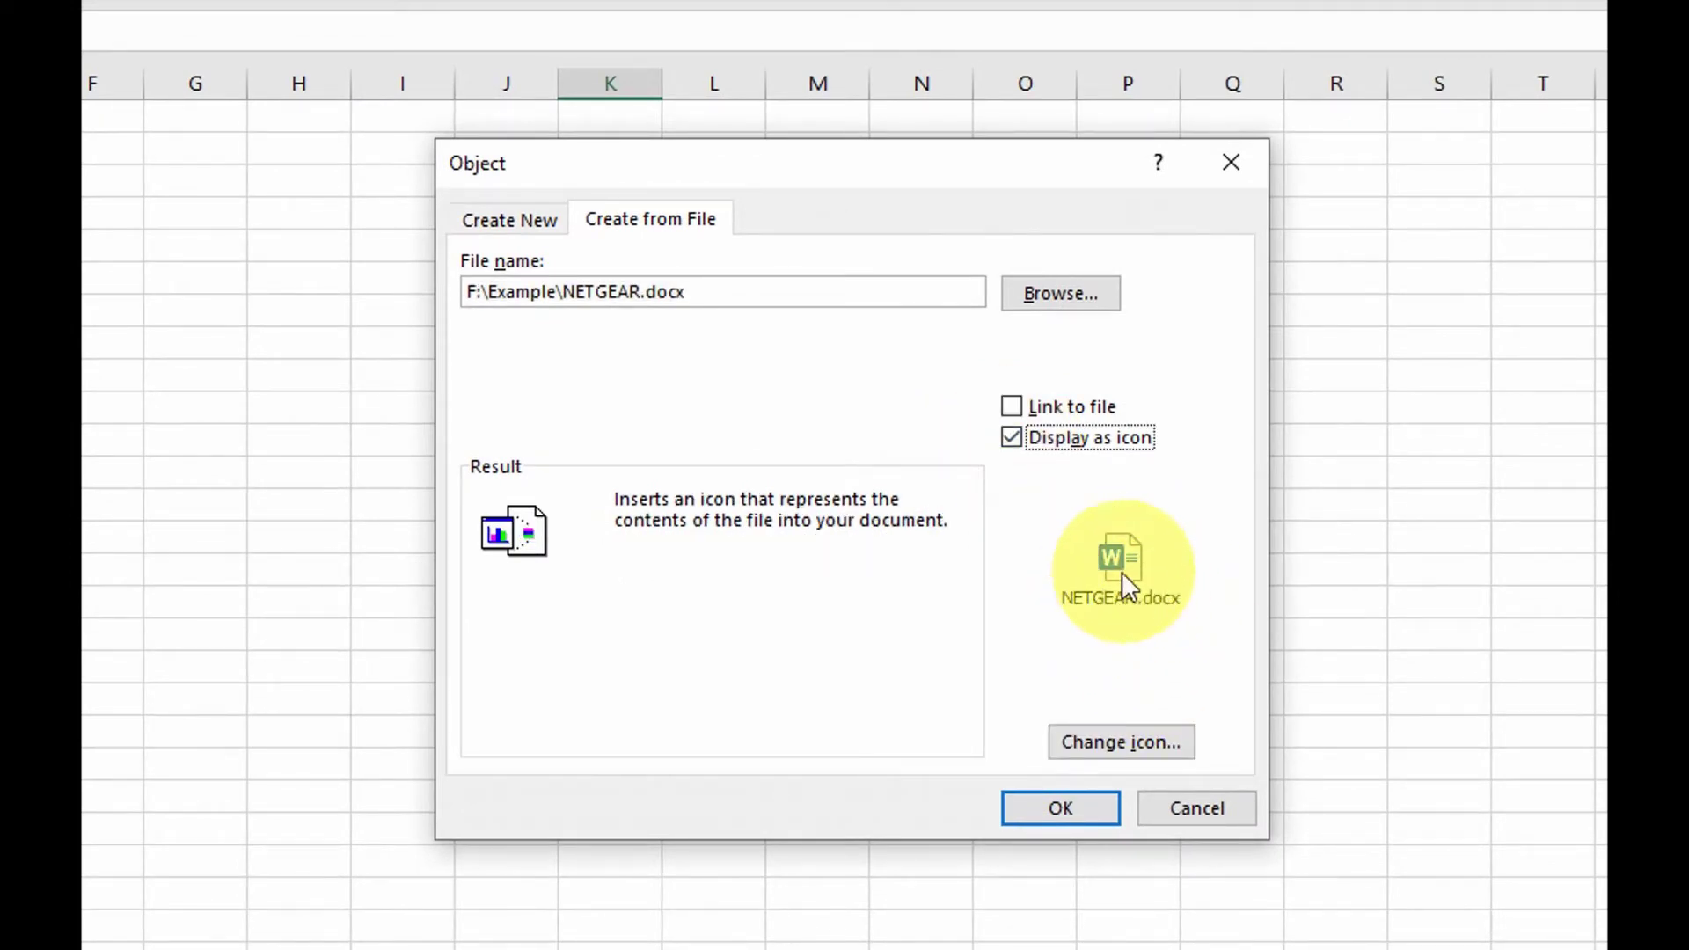
click(1124, 744)
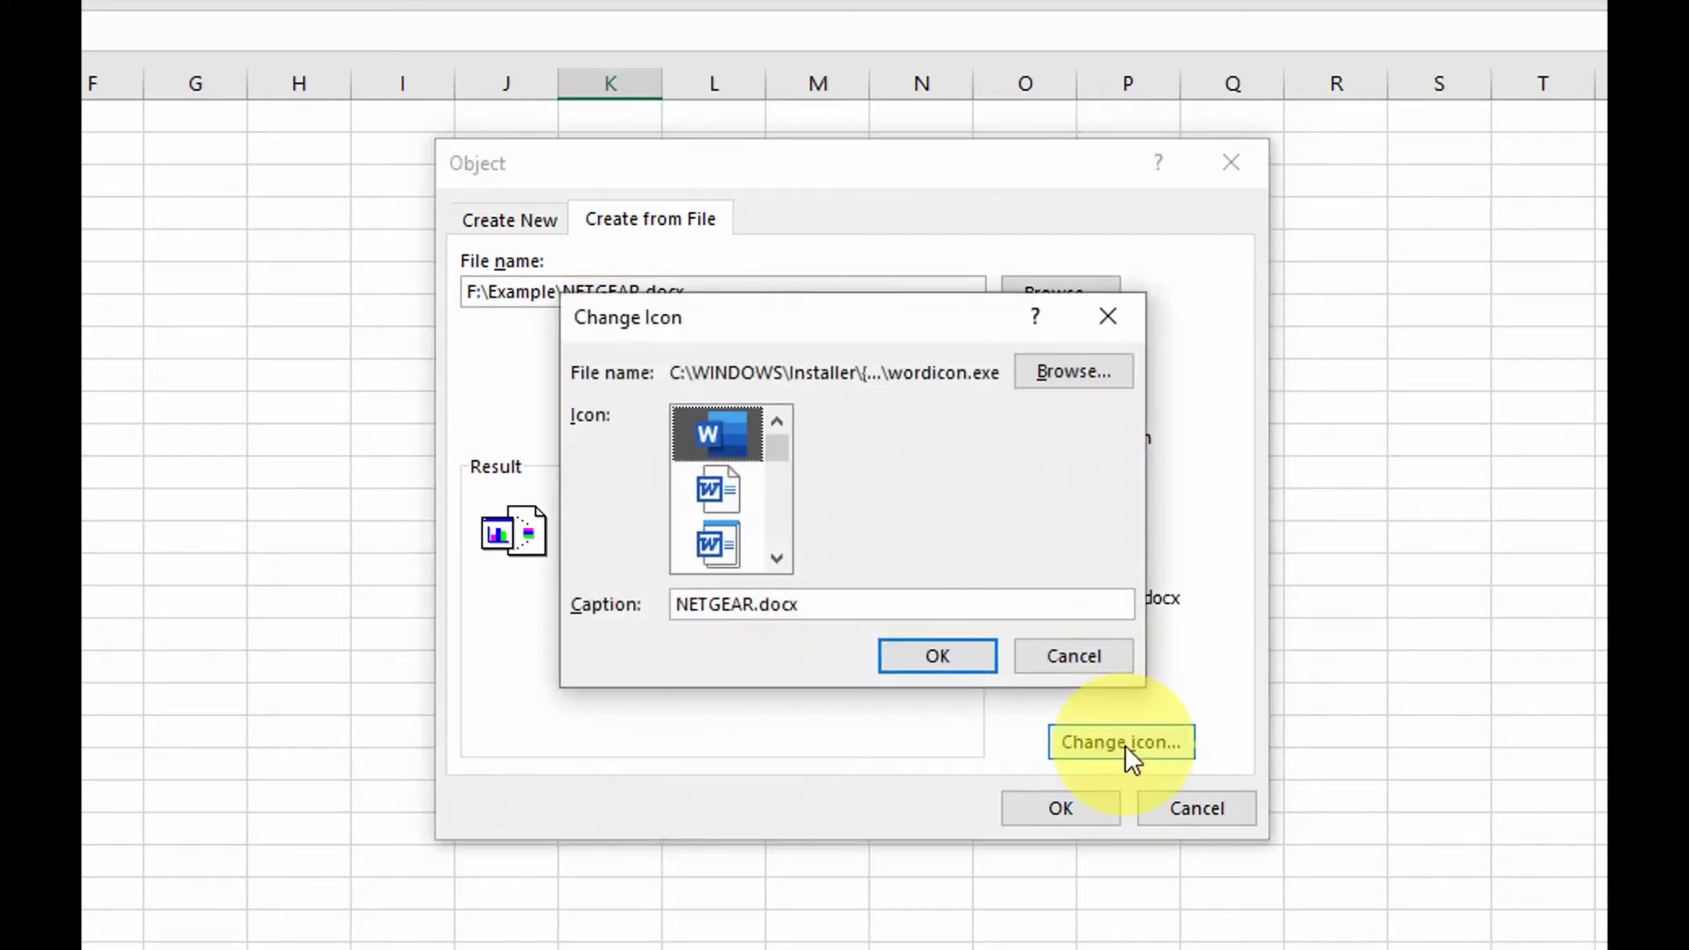
click(777, 557)
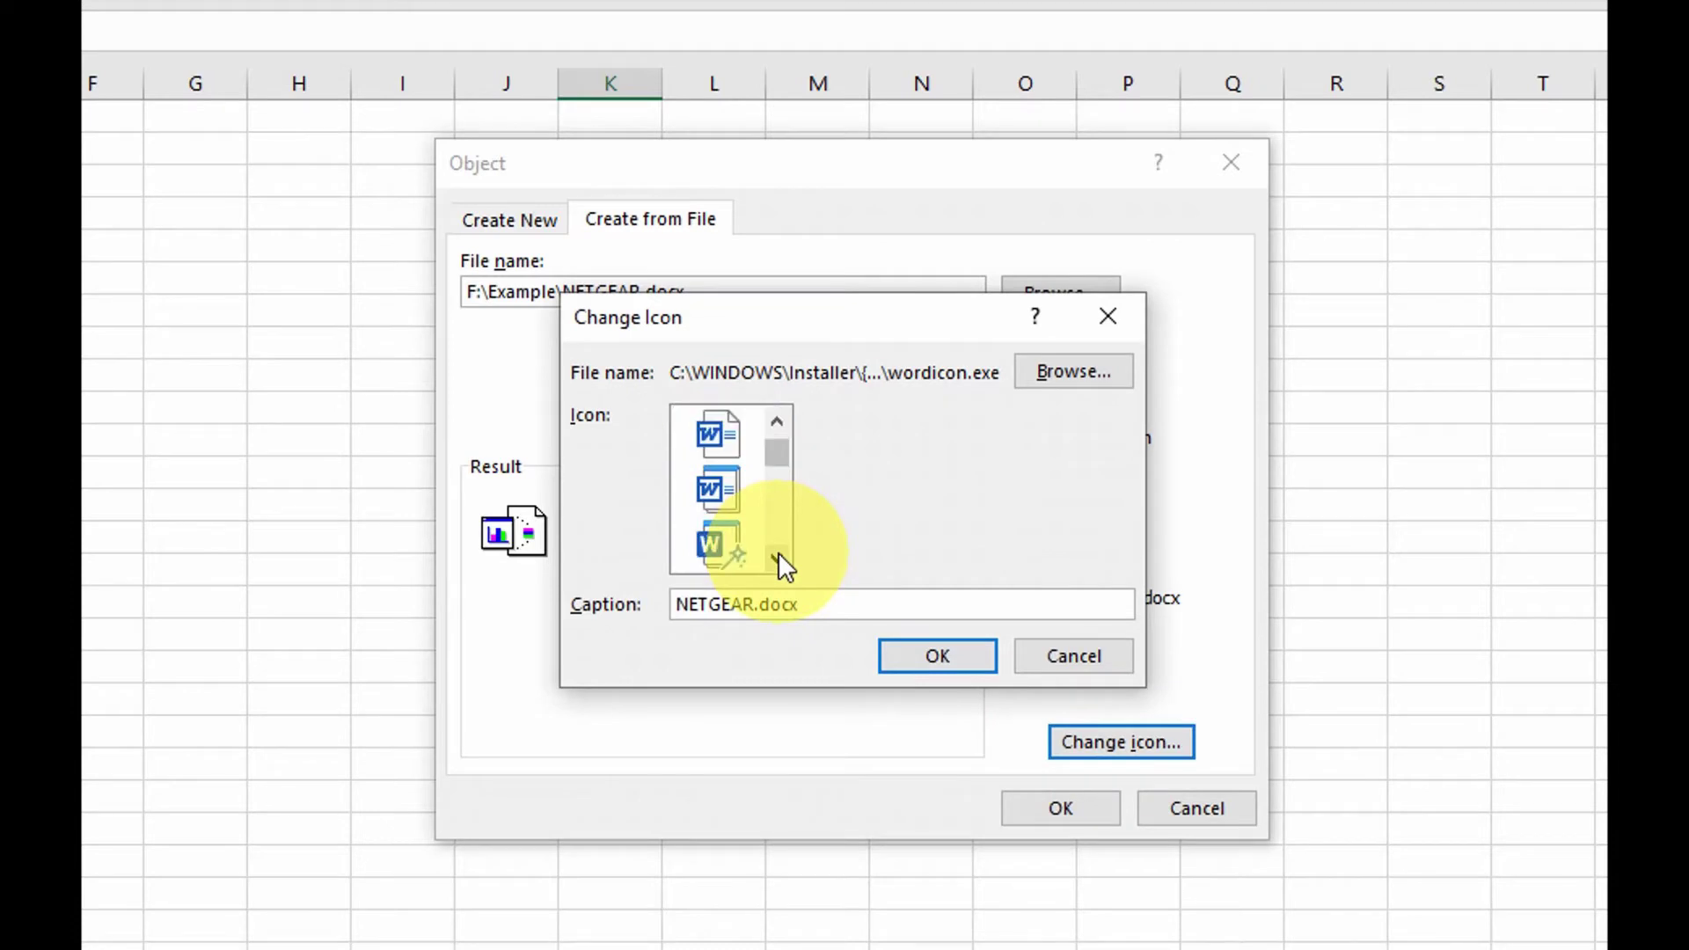
click(778, 428)
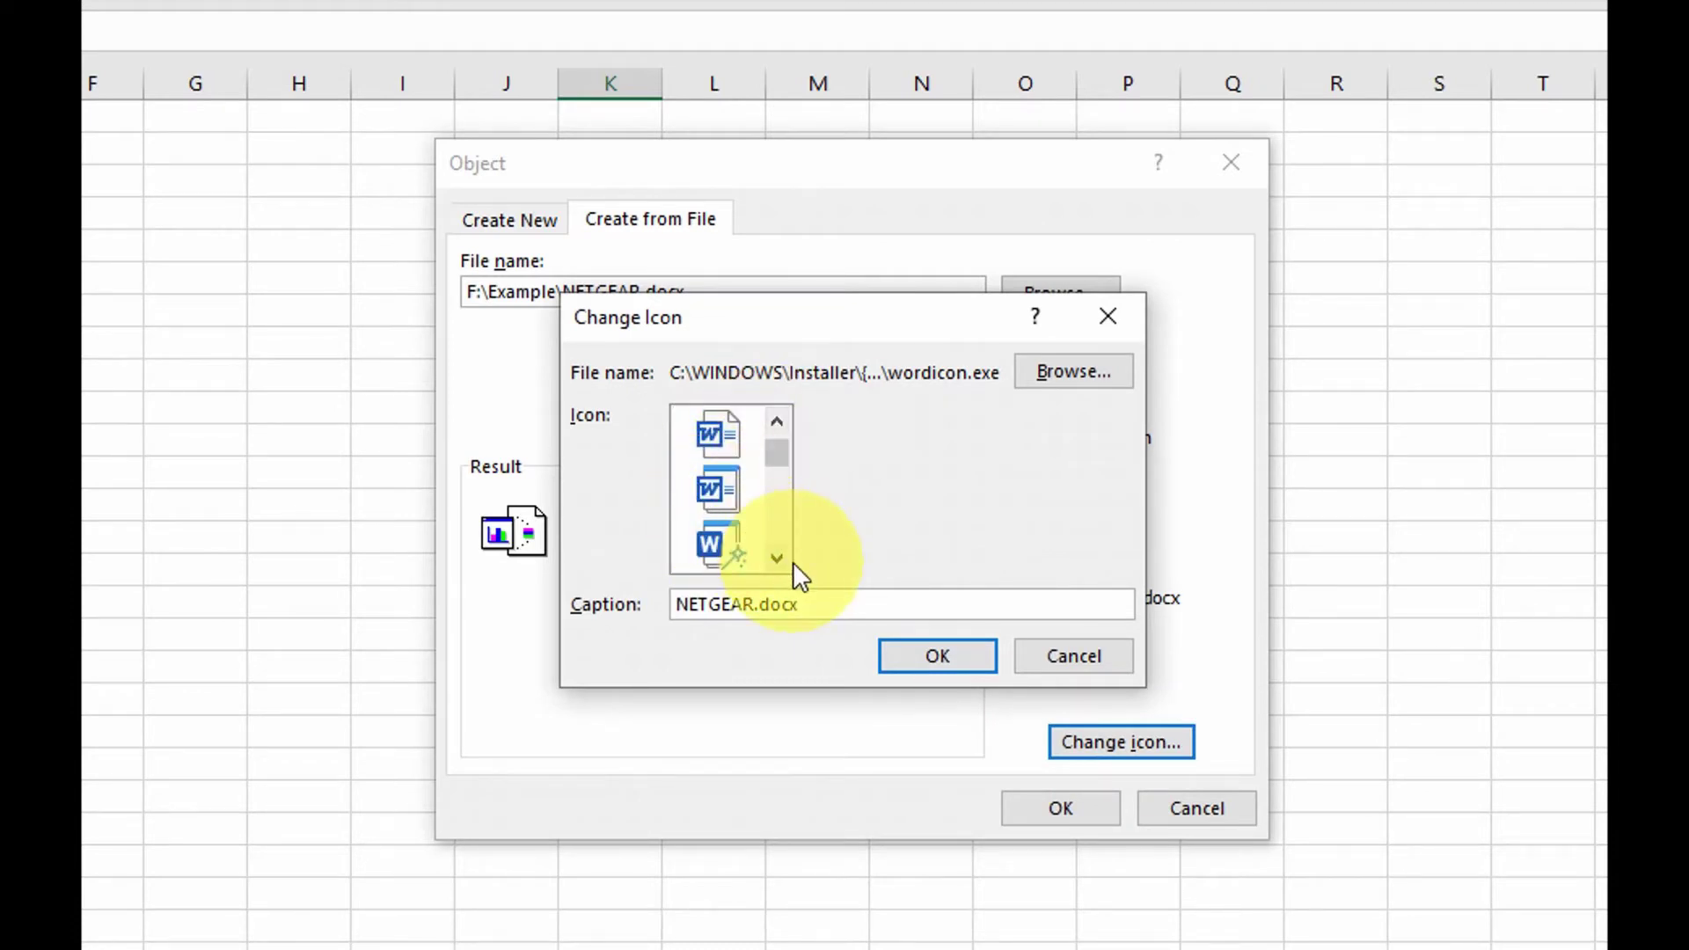
click(776, 422)
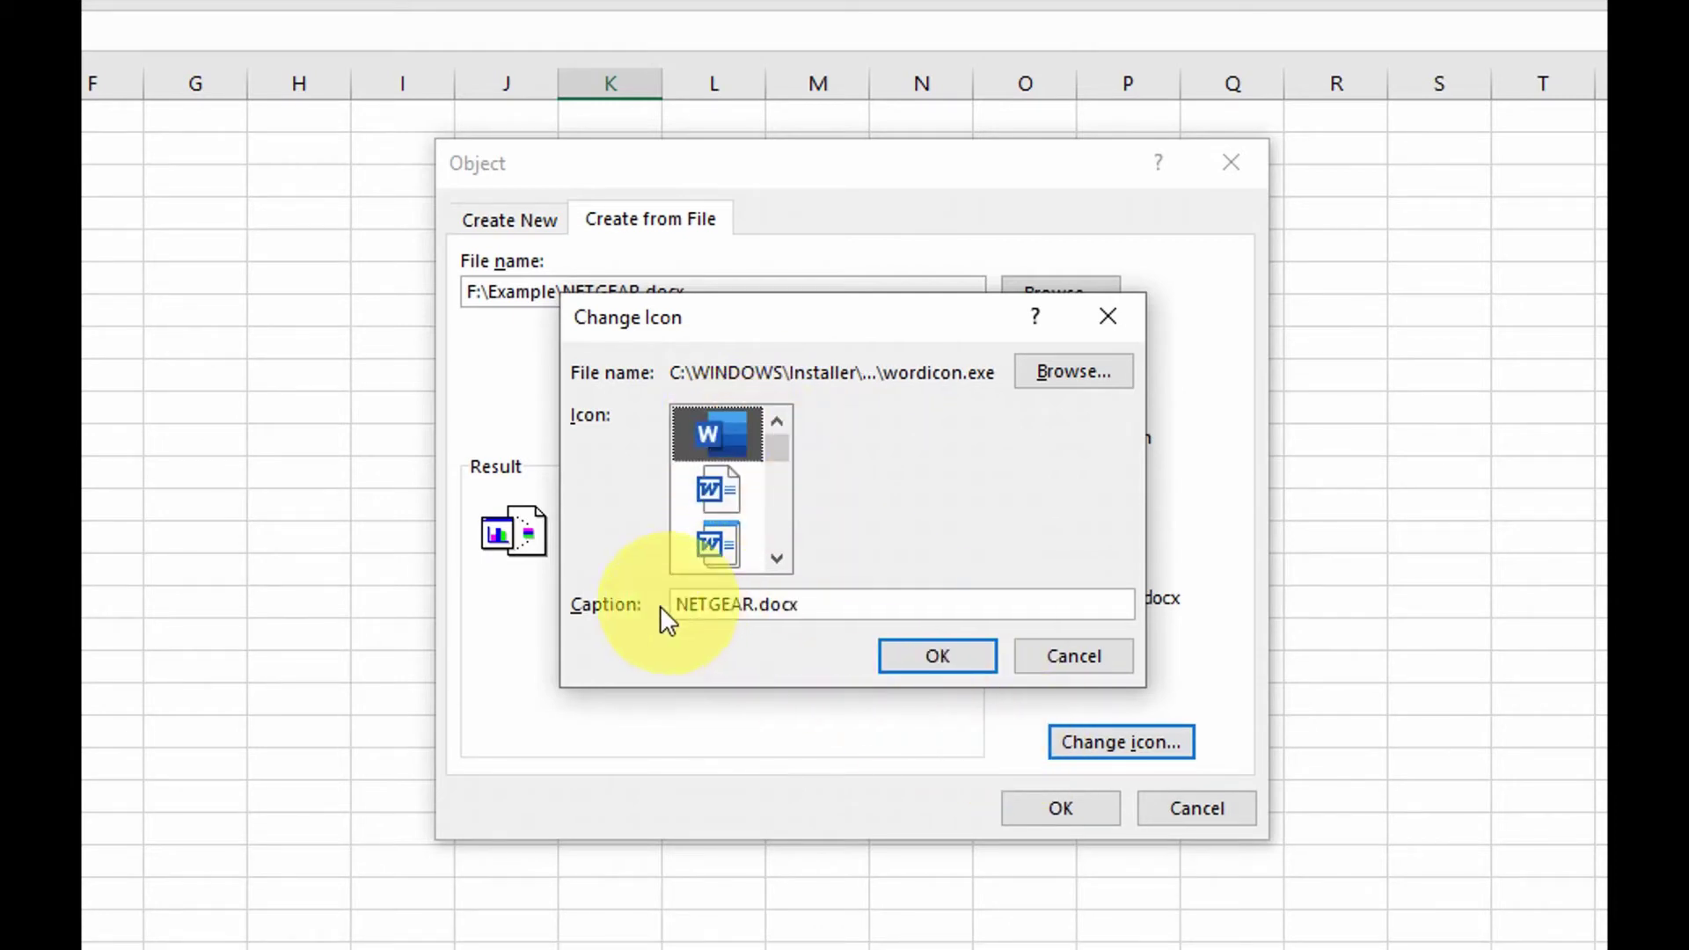
click(817, 603)
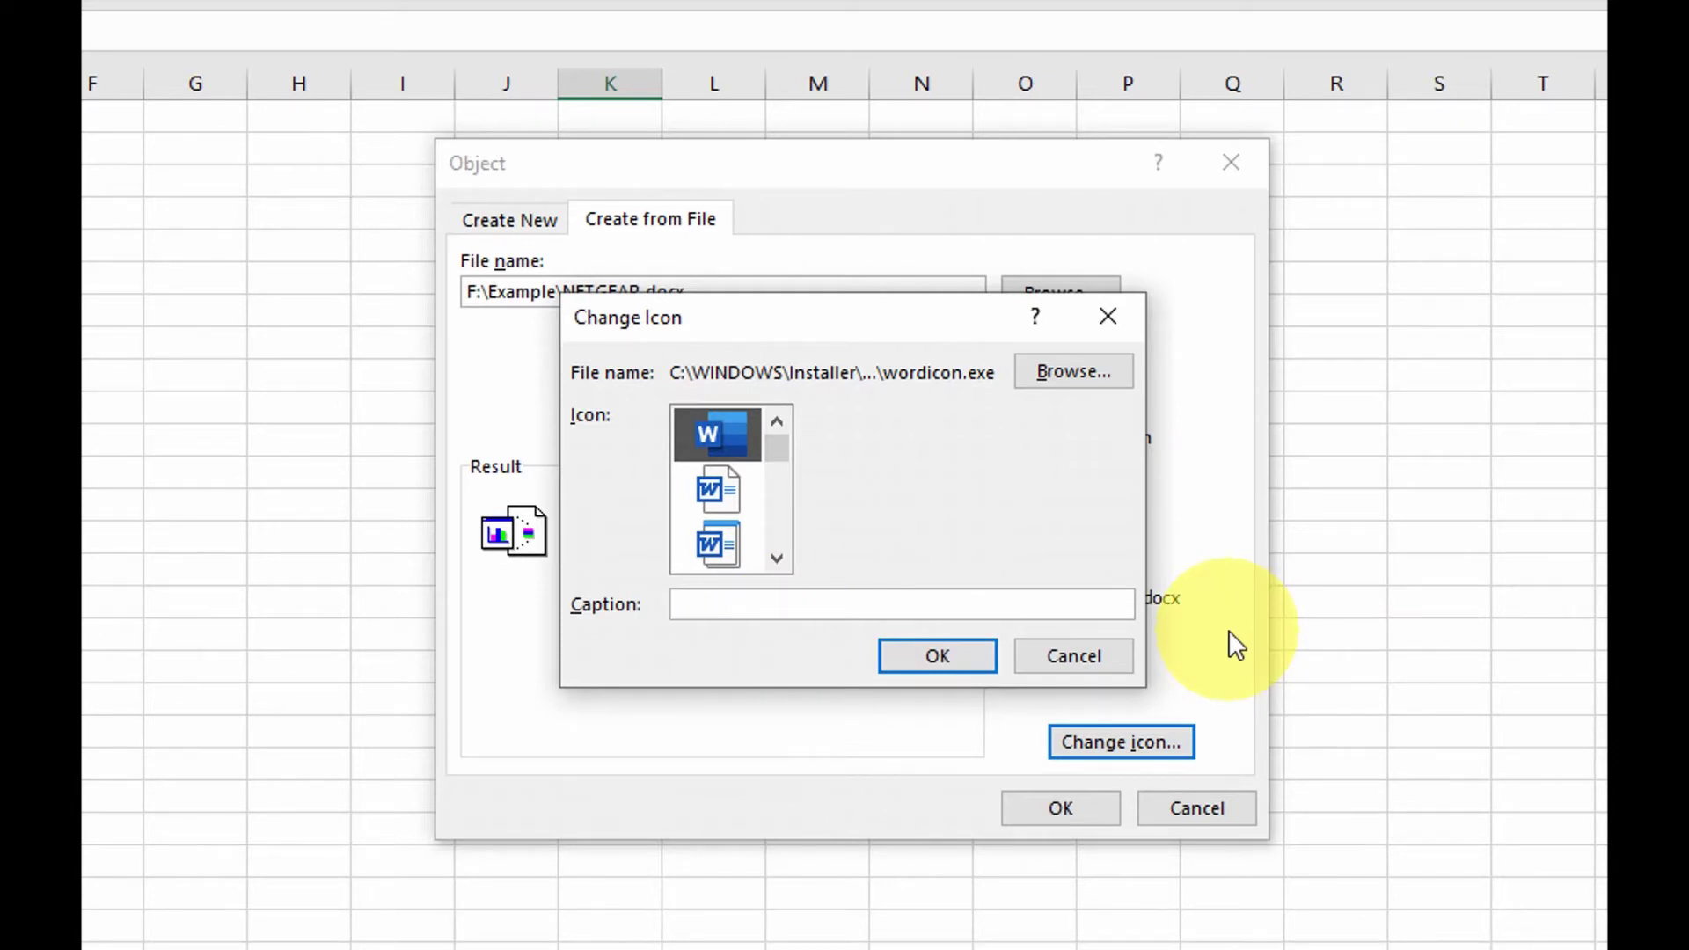
text(Word)
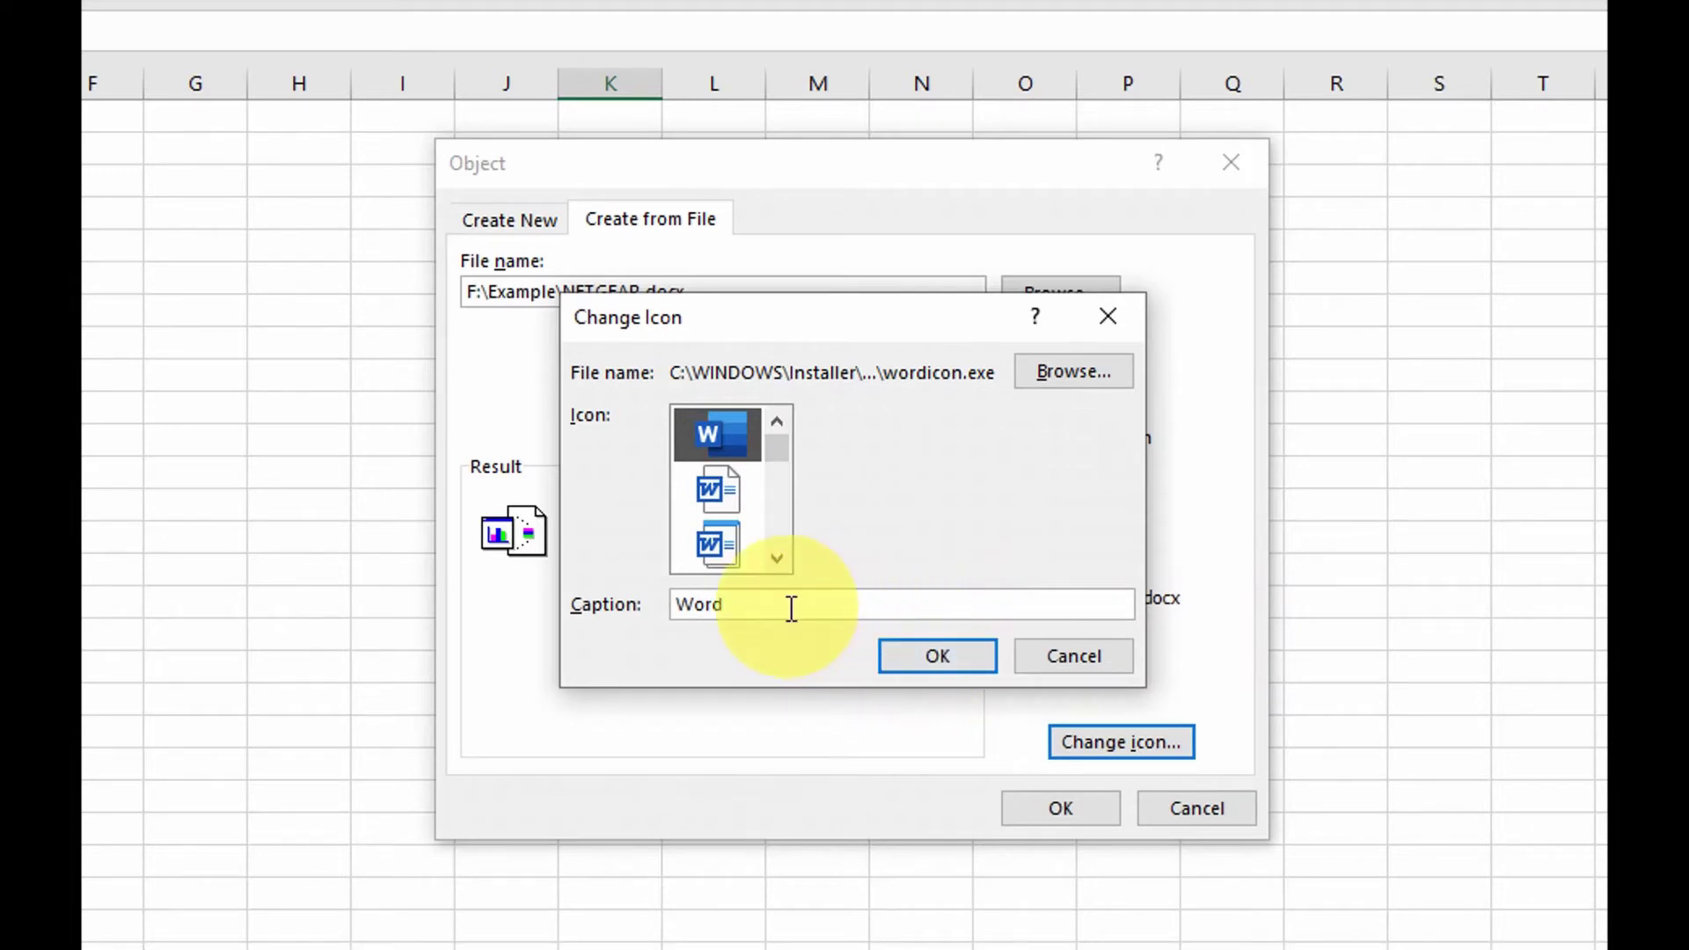
click(941, 655)
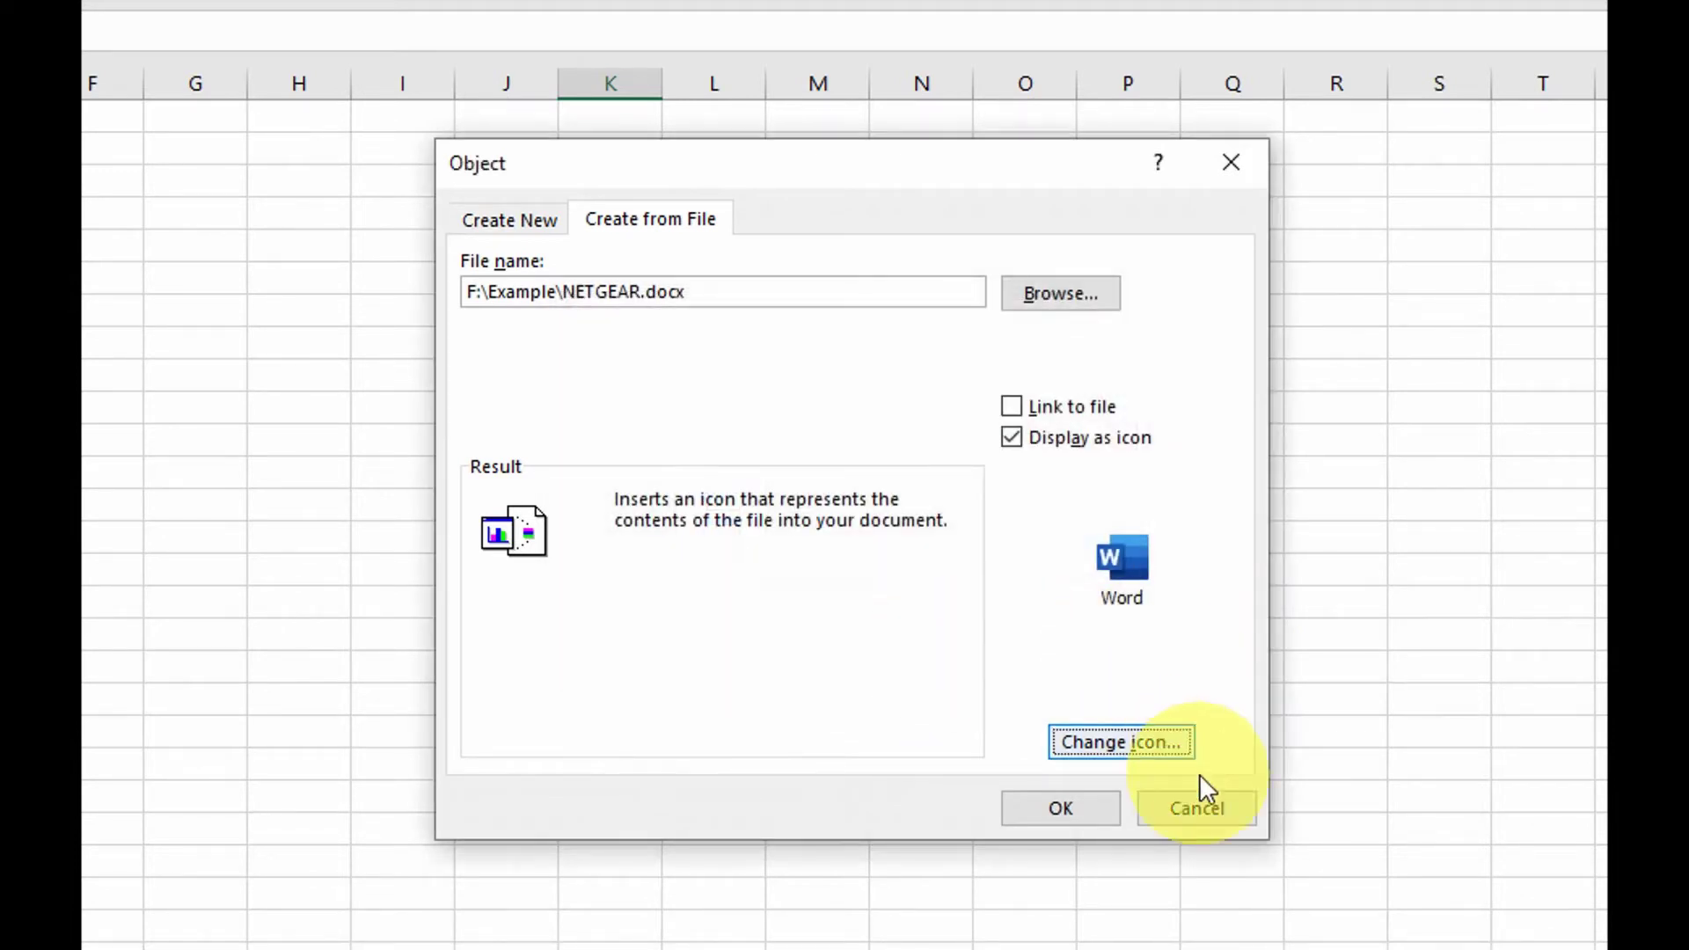
click(1061, 808)
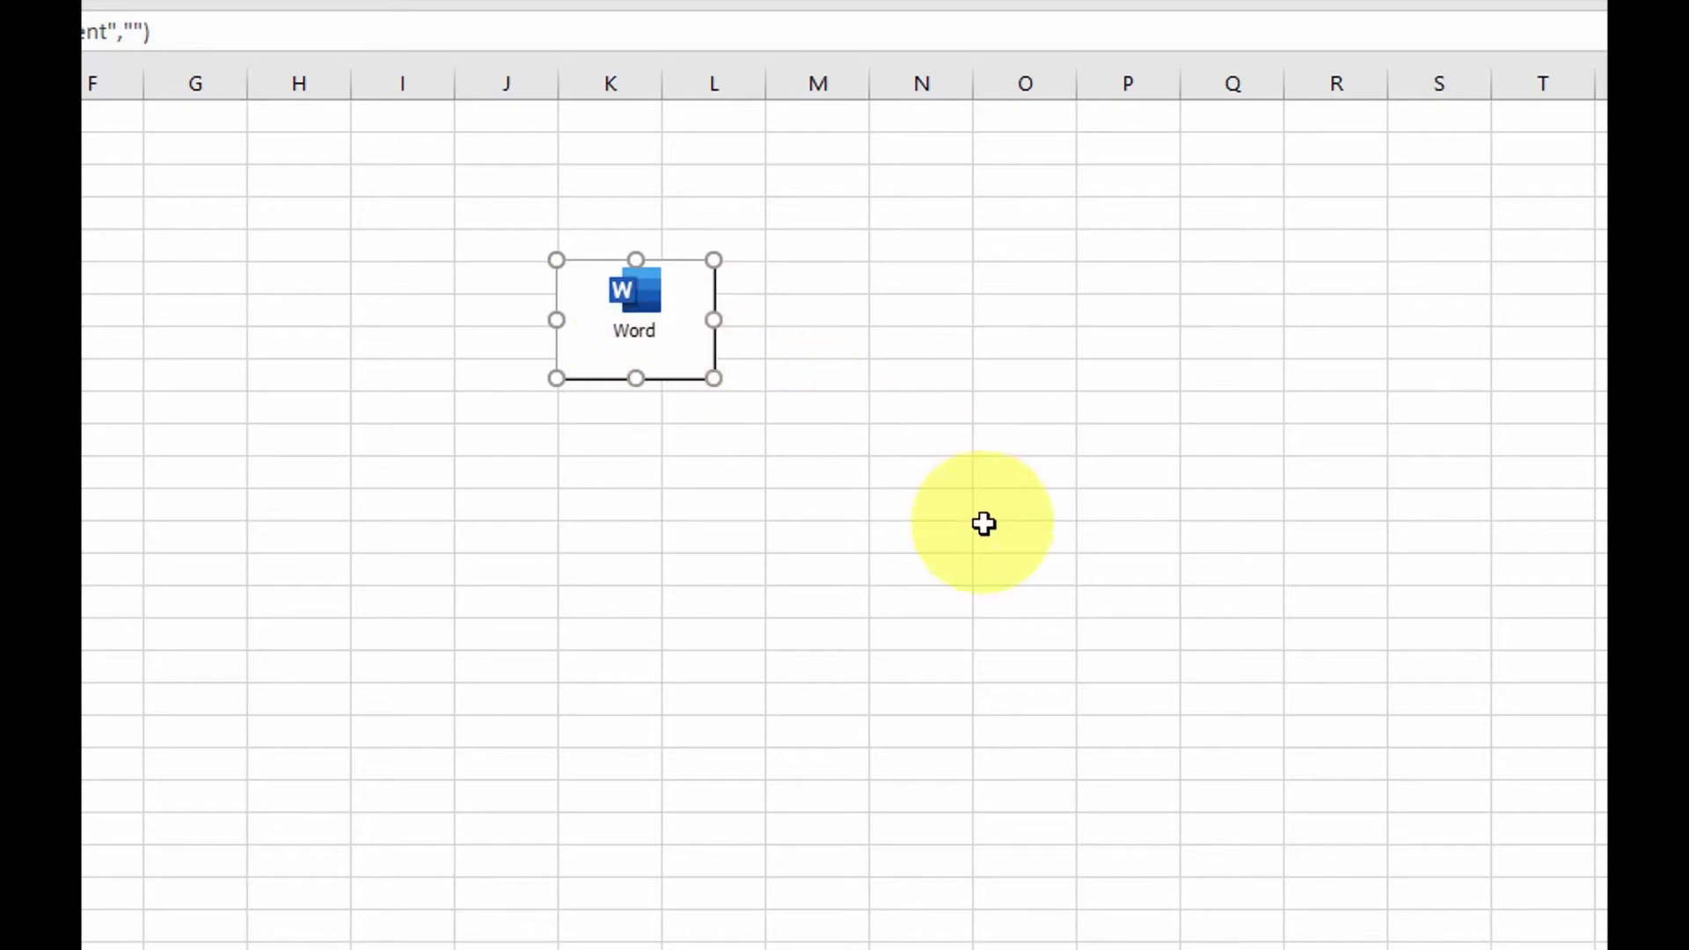
- Open the embedded Word document from its icon to check its contents, and close it again
click(824, 472)
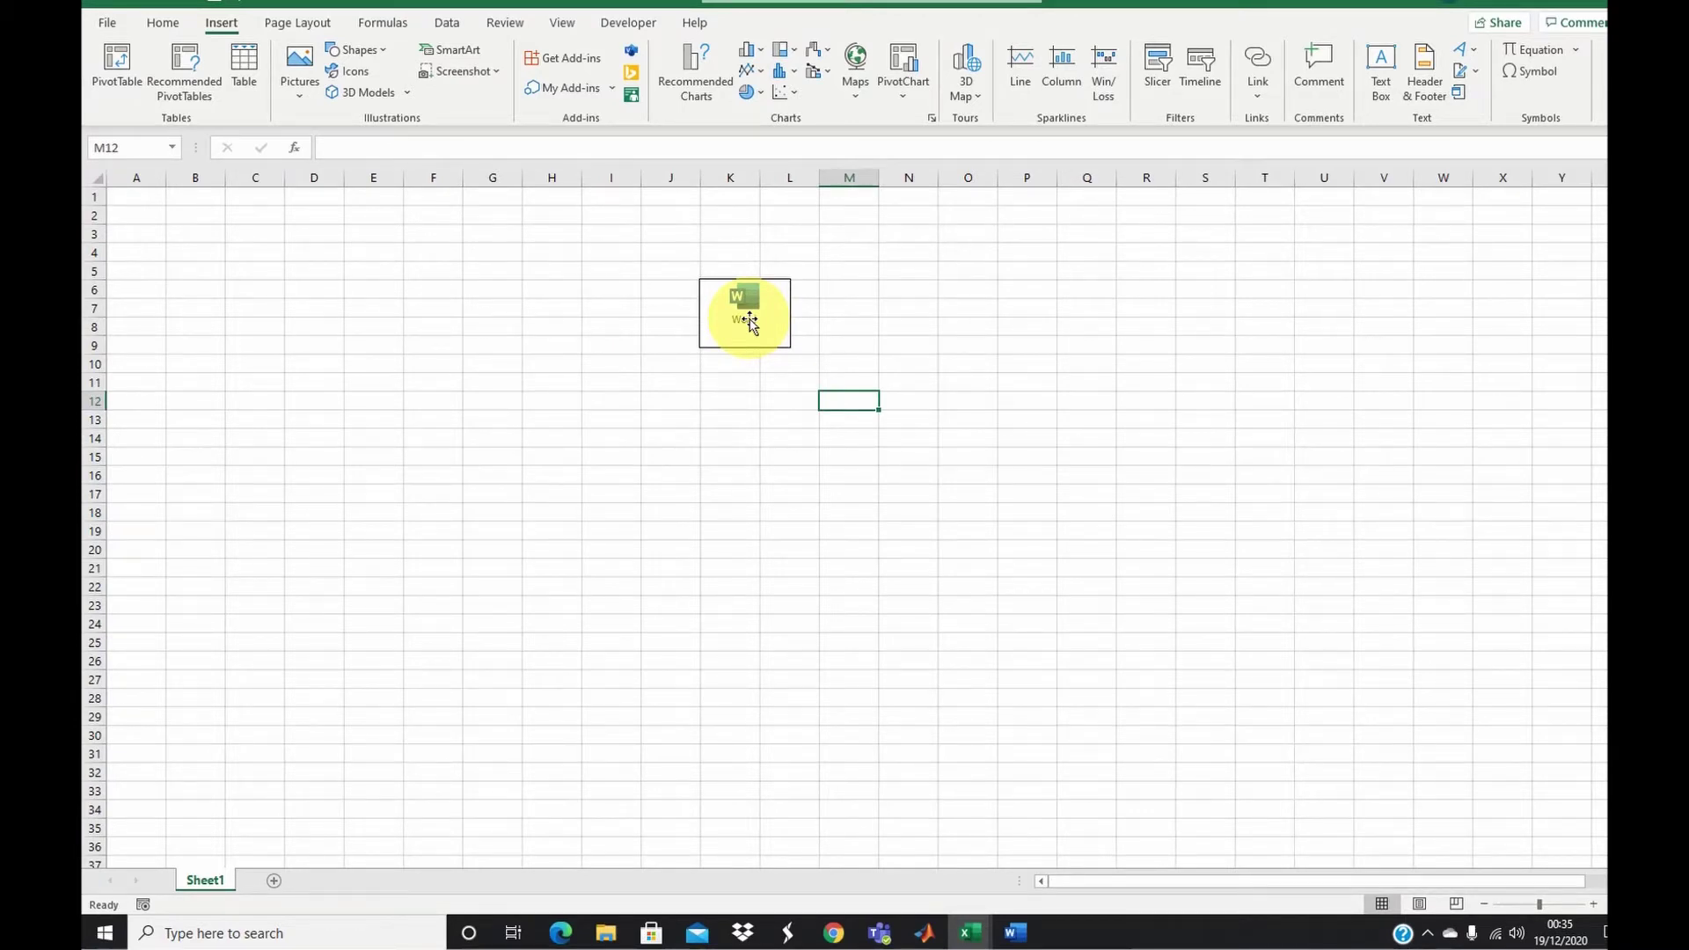
double_click(745, 319)
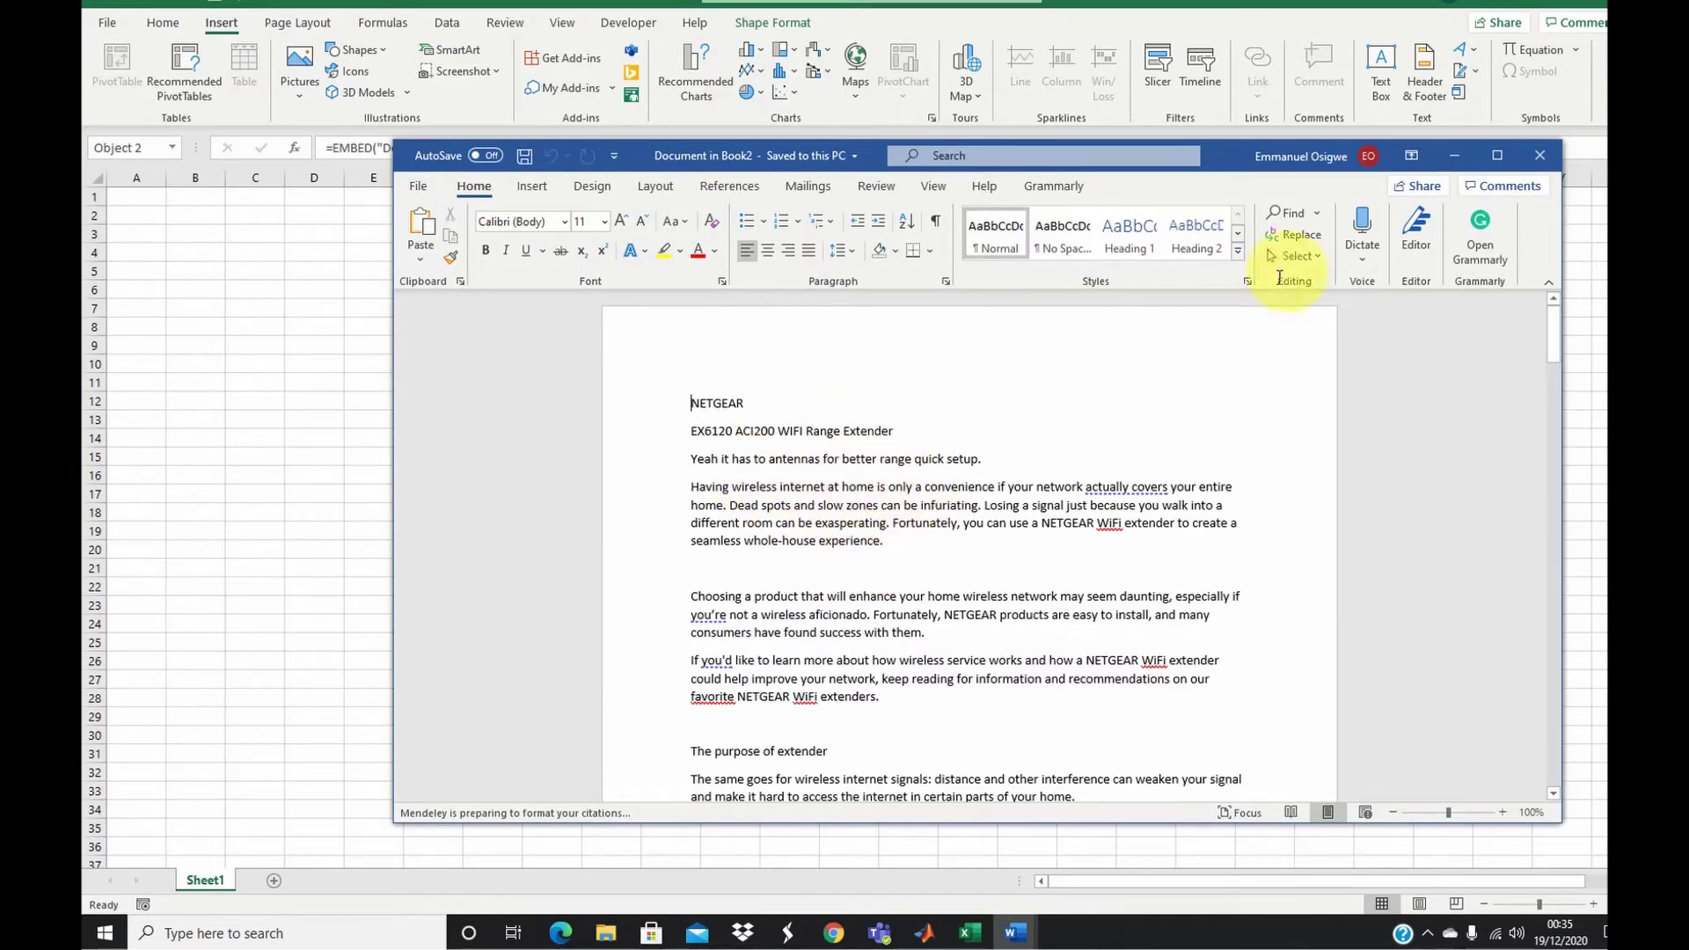
click(1538, 156)
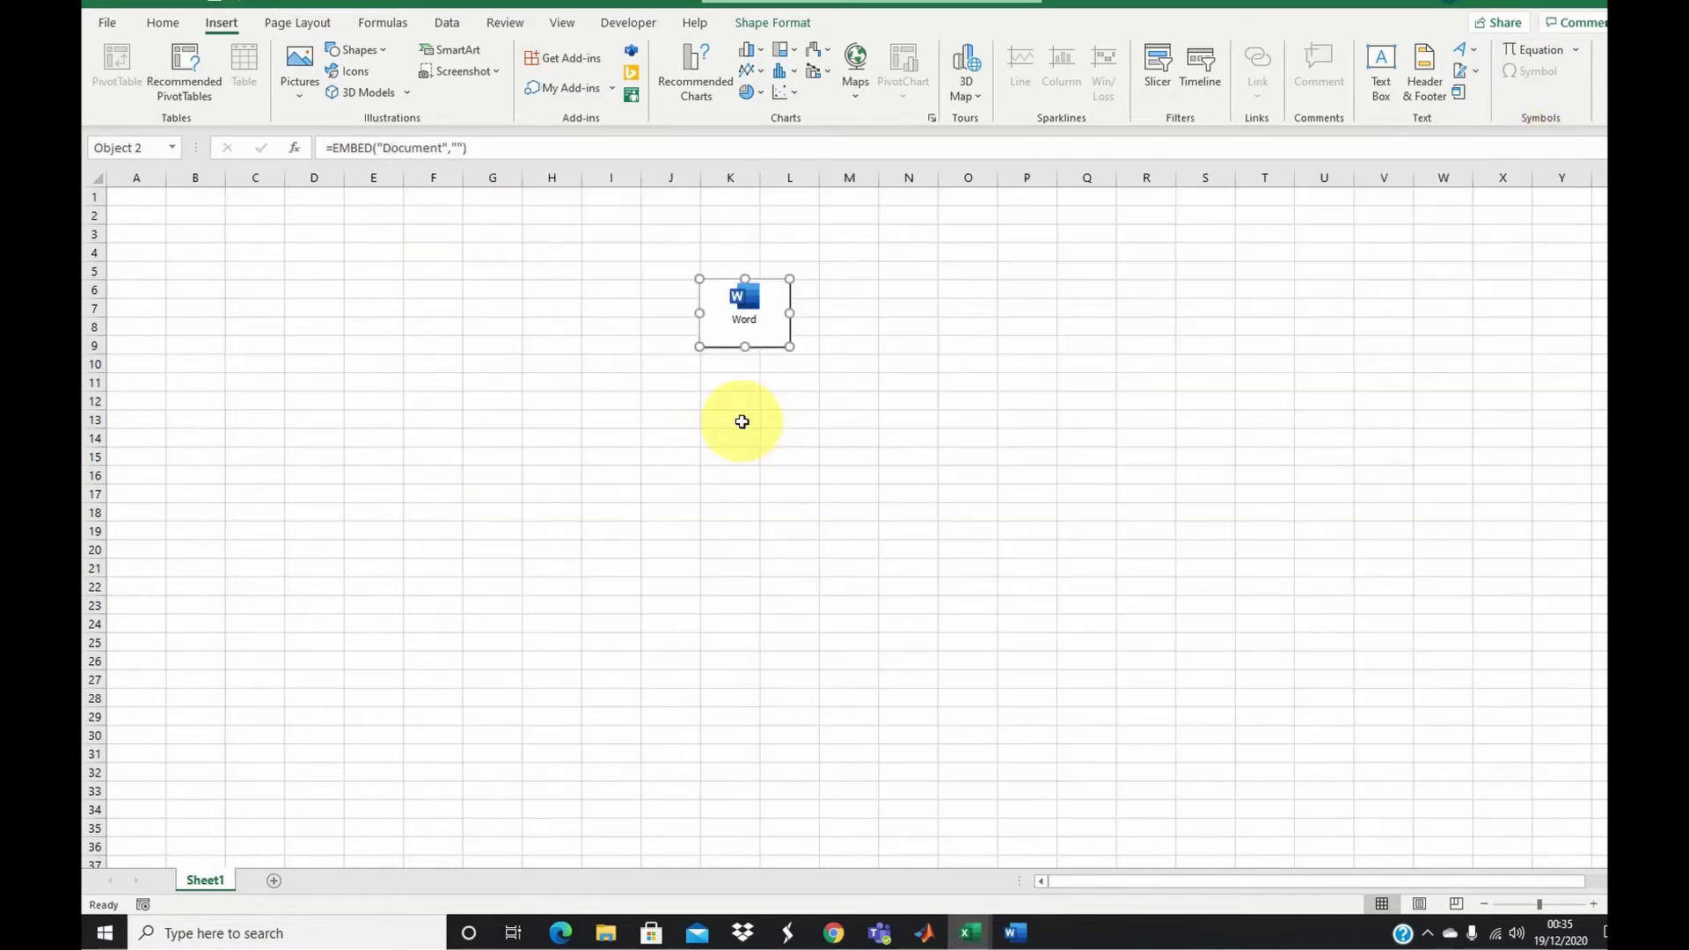
- Embed the Subscribe PowerPoint file from the Example folder at cell K13, displayed as an icon
click(732, 419)
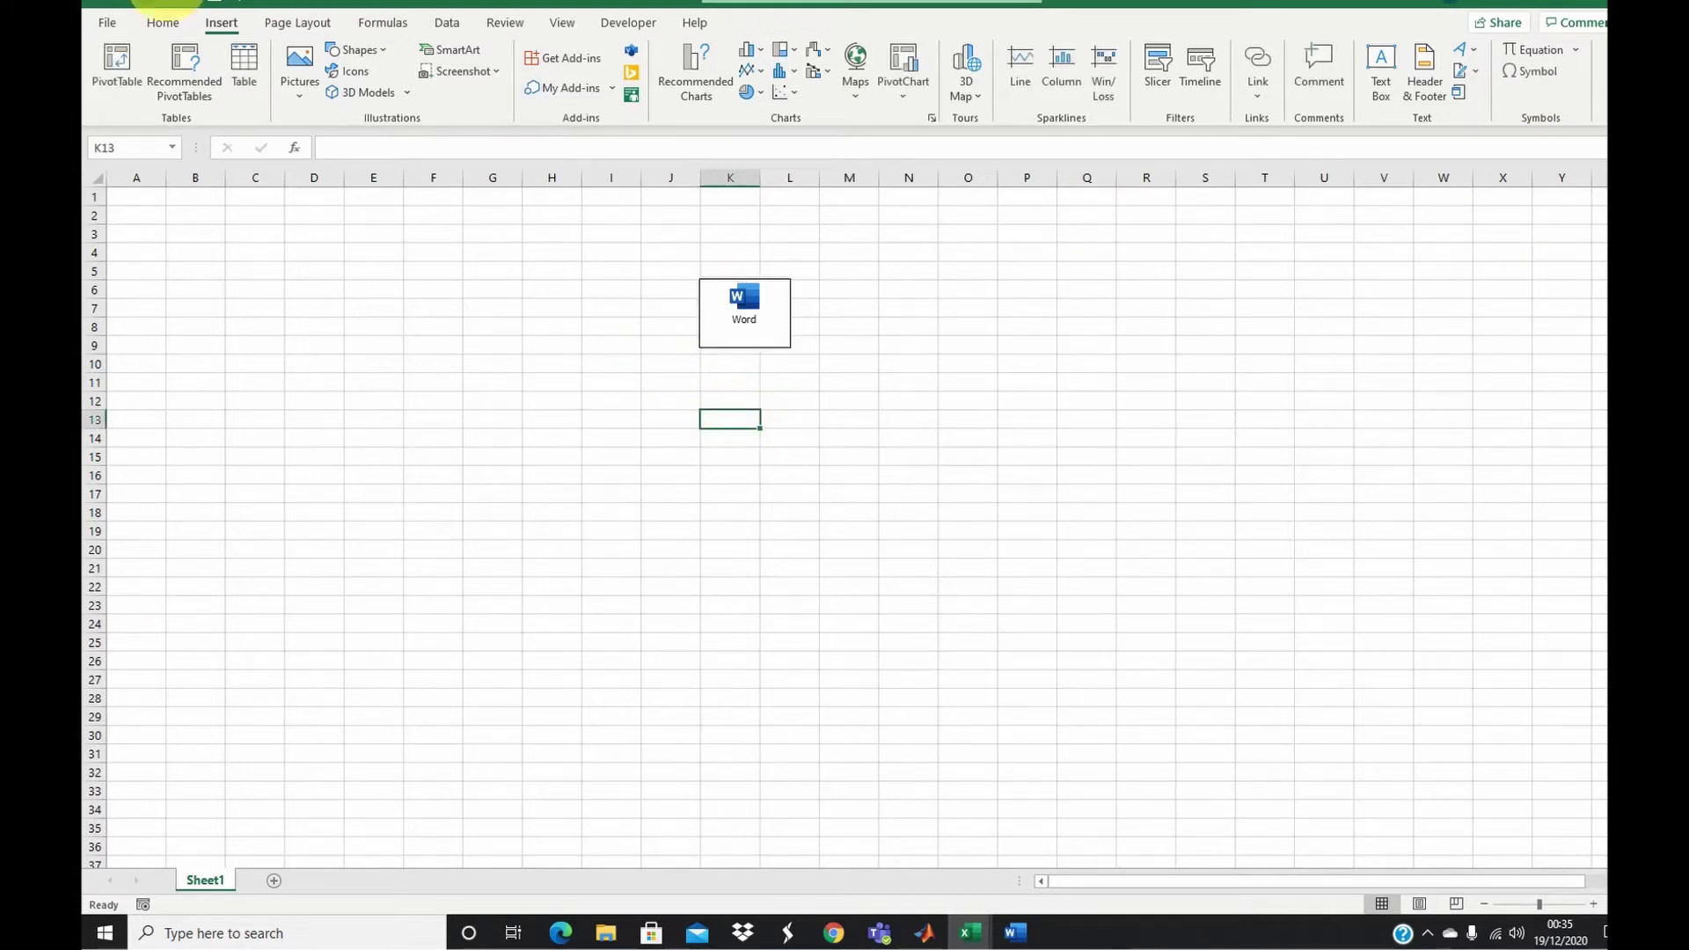
click(1458, 91)
click(743, 255)
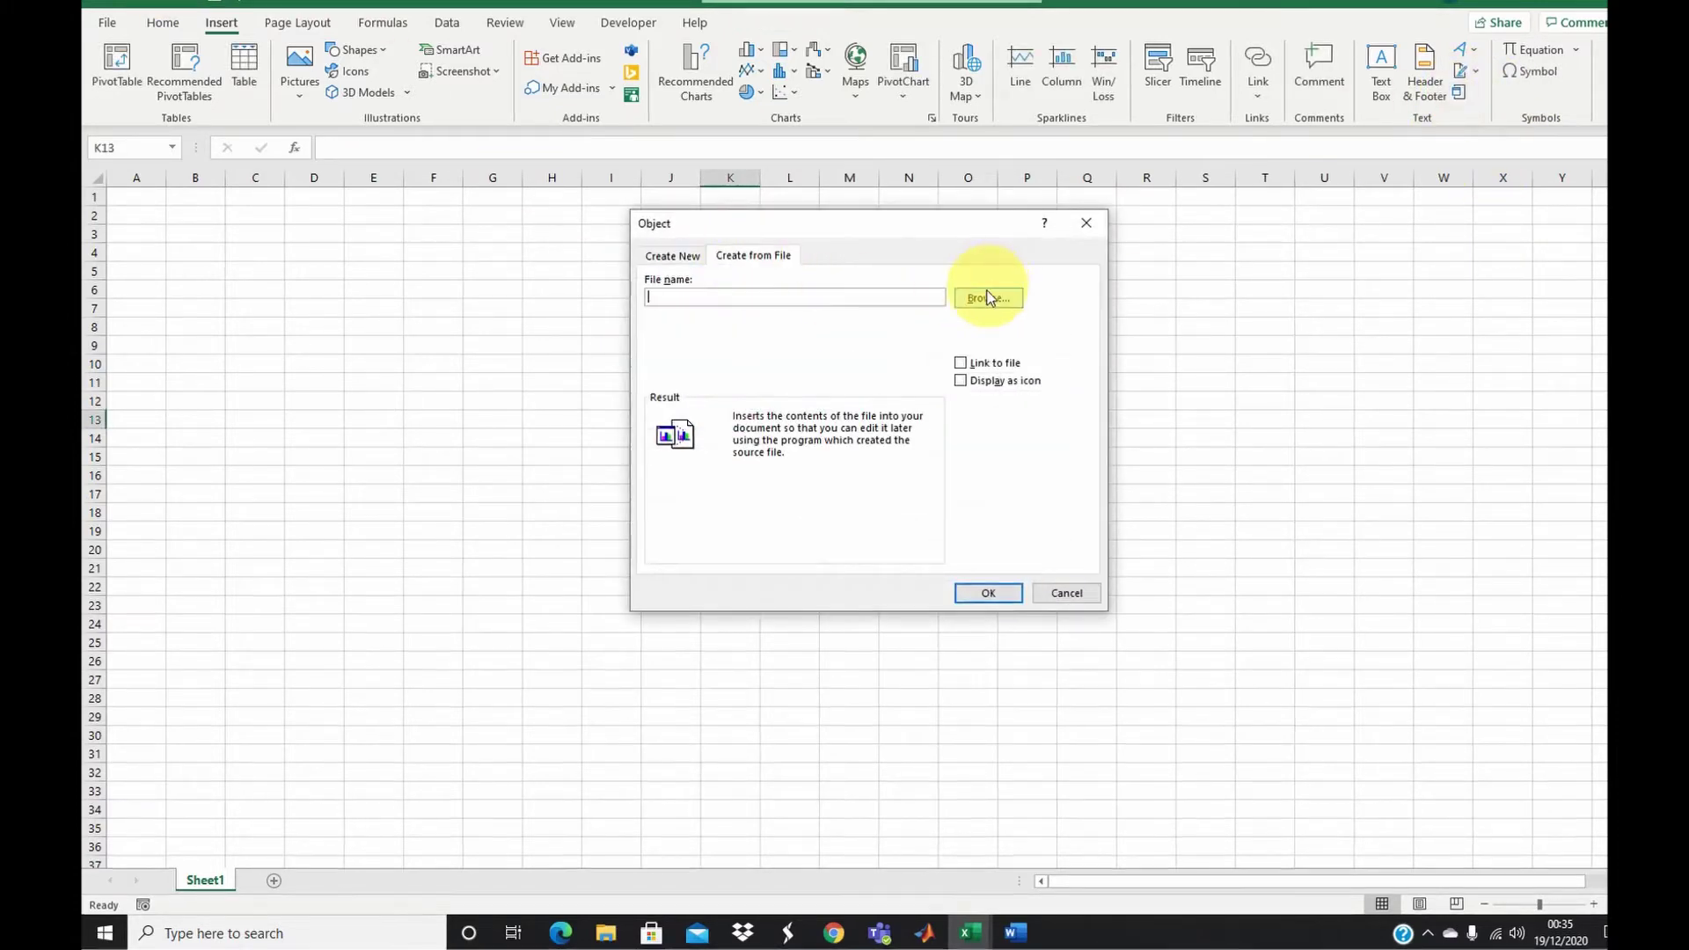
click(988, 294)
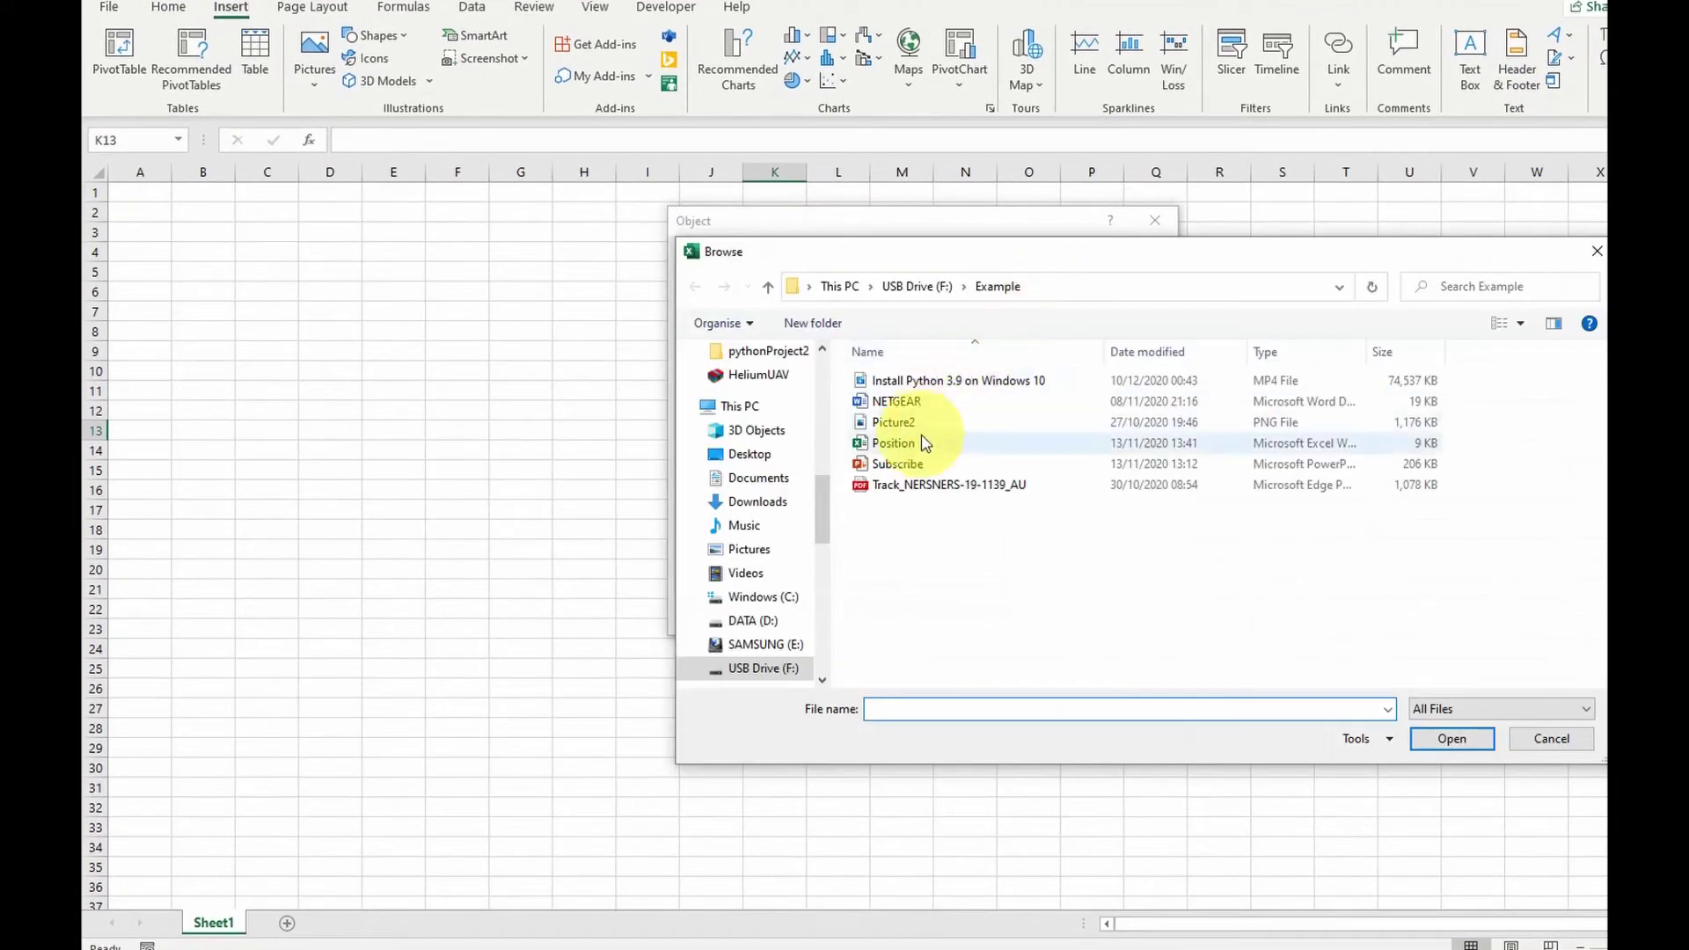
click(897, 464)
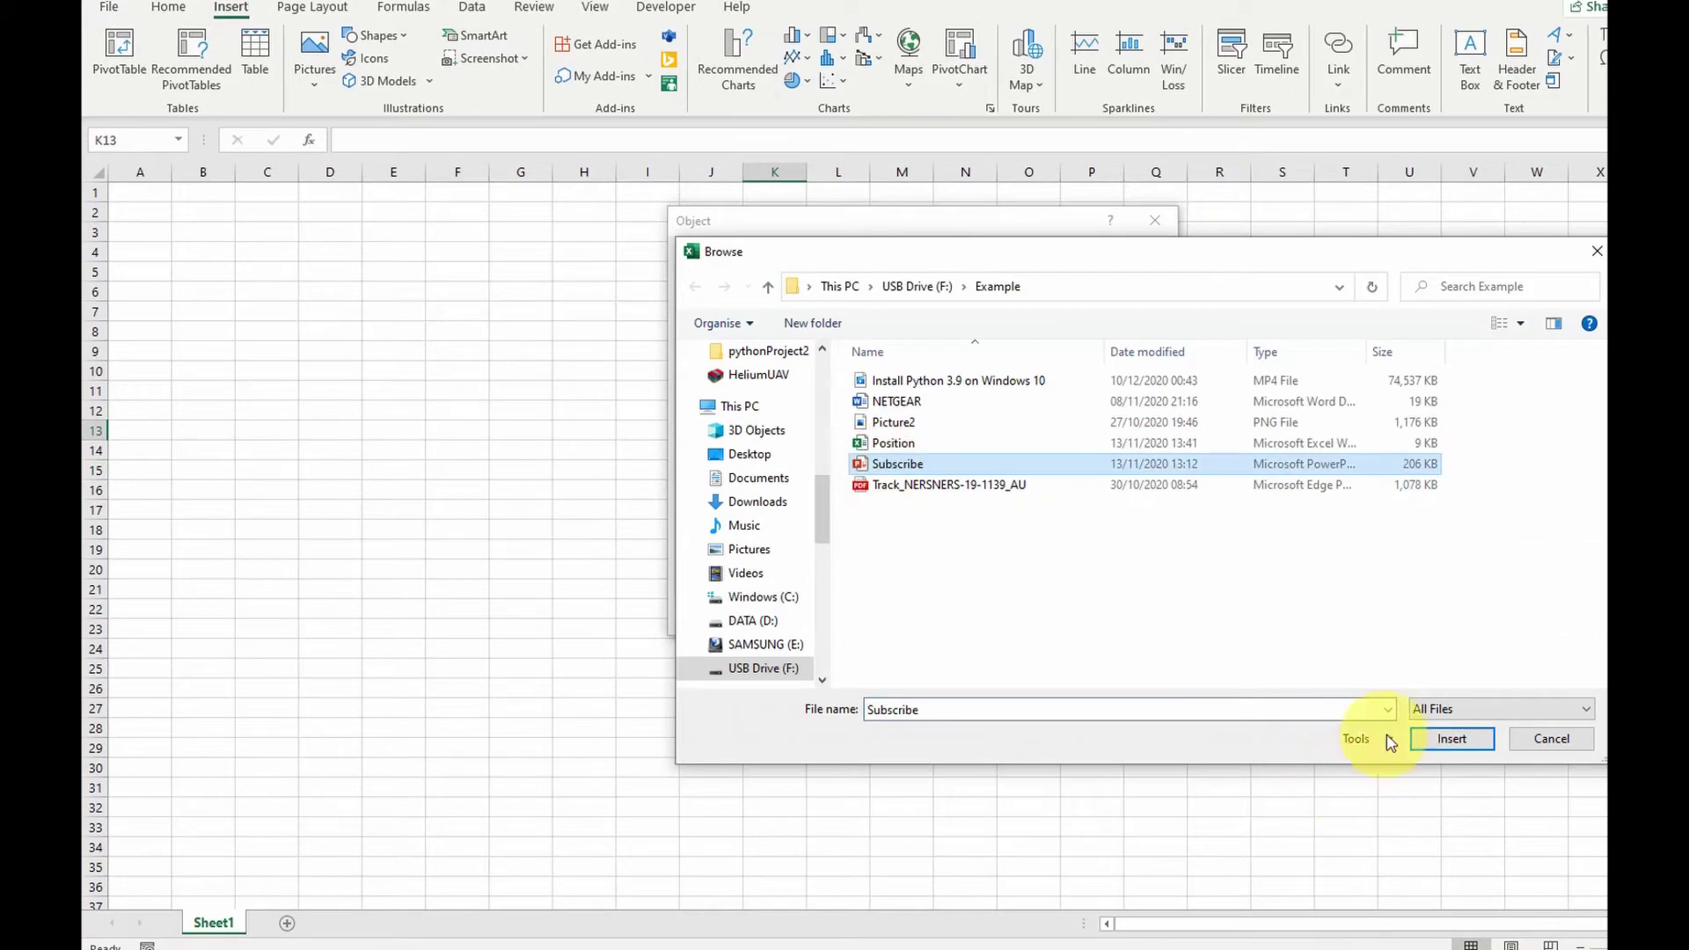
click(1452, 739)
click(1020, 387)
click(1052, 617)
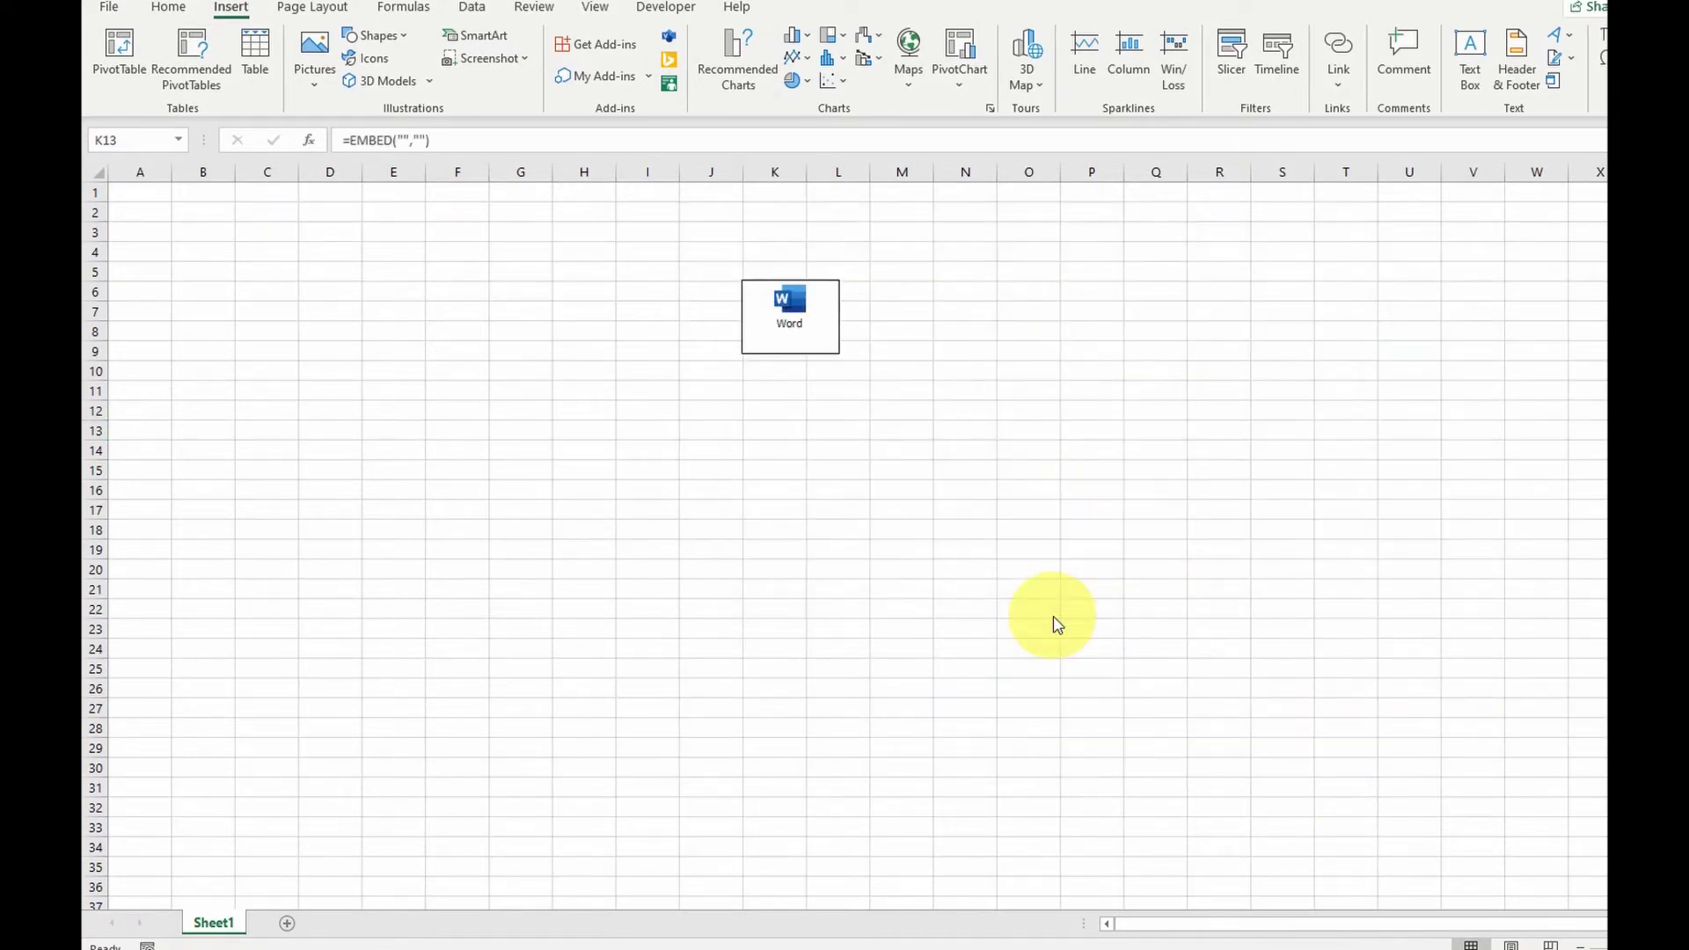
- Embed Track_NERSNERS-19-1139_AU.pdf as an icon and place it below the Subscribe.pptx icon
click(1553, 82)
click(797, 256)
click(1047, 299)
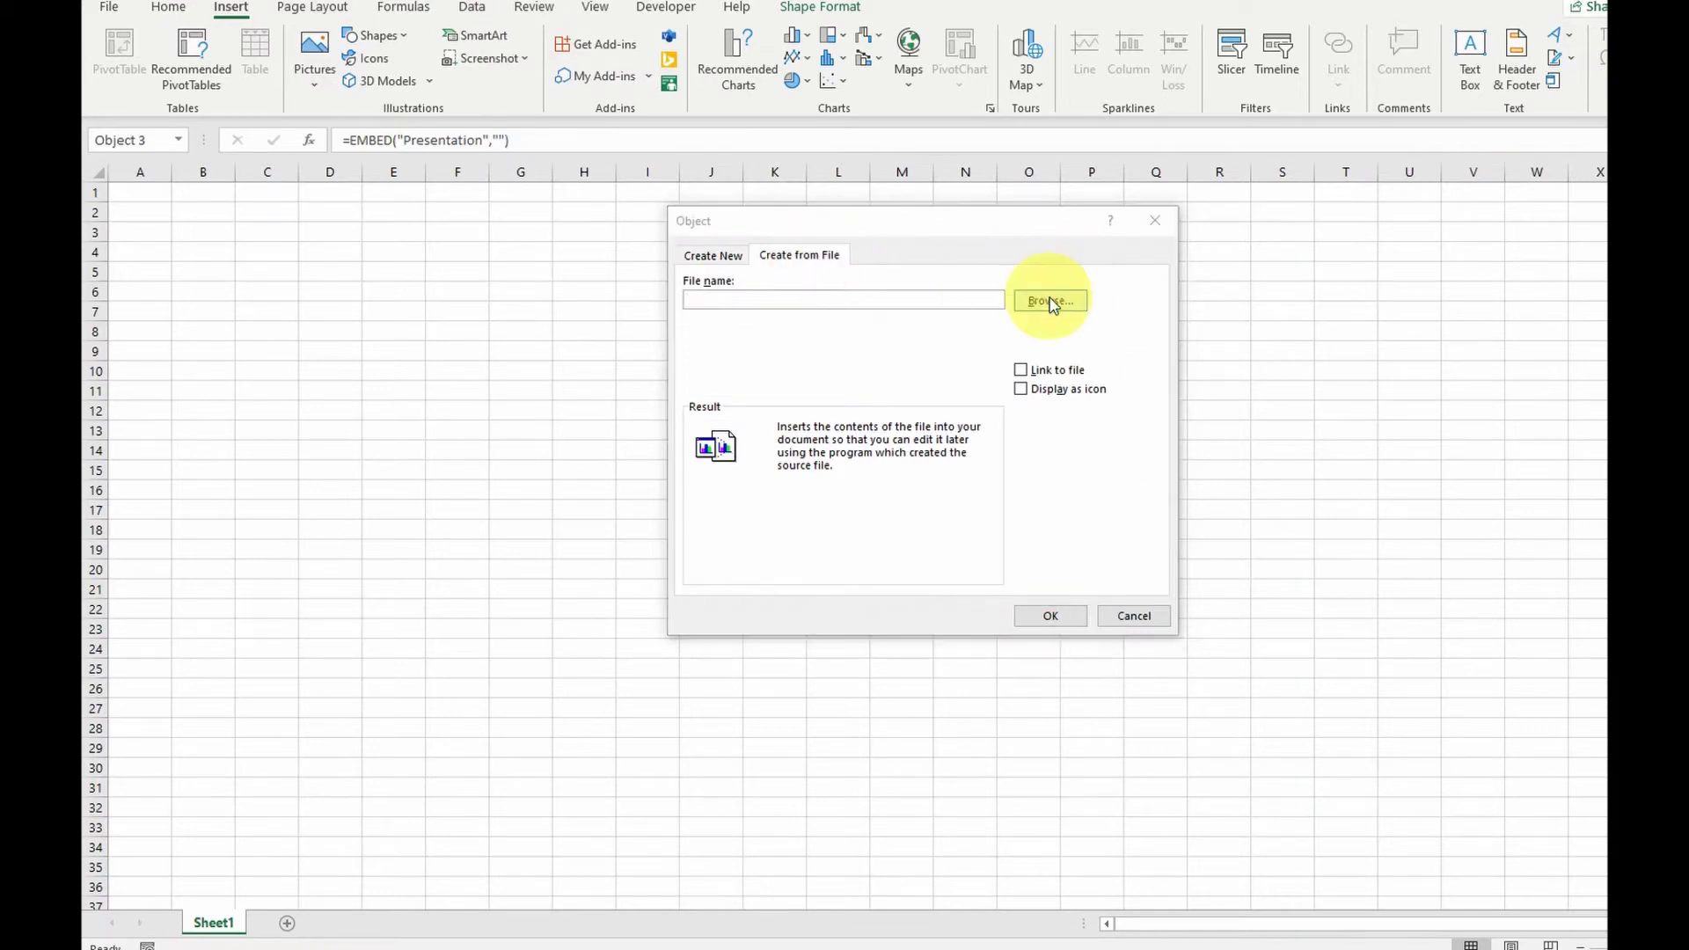
click(905, 485)
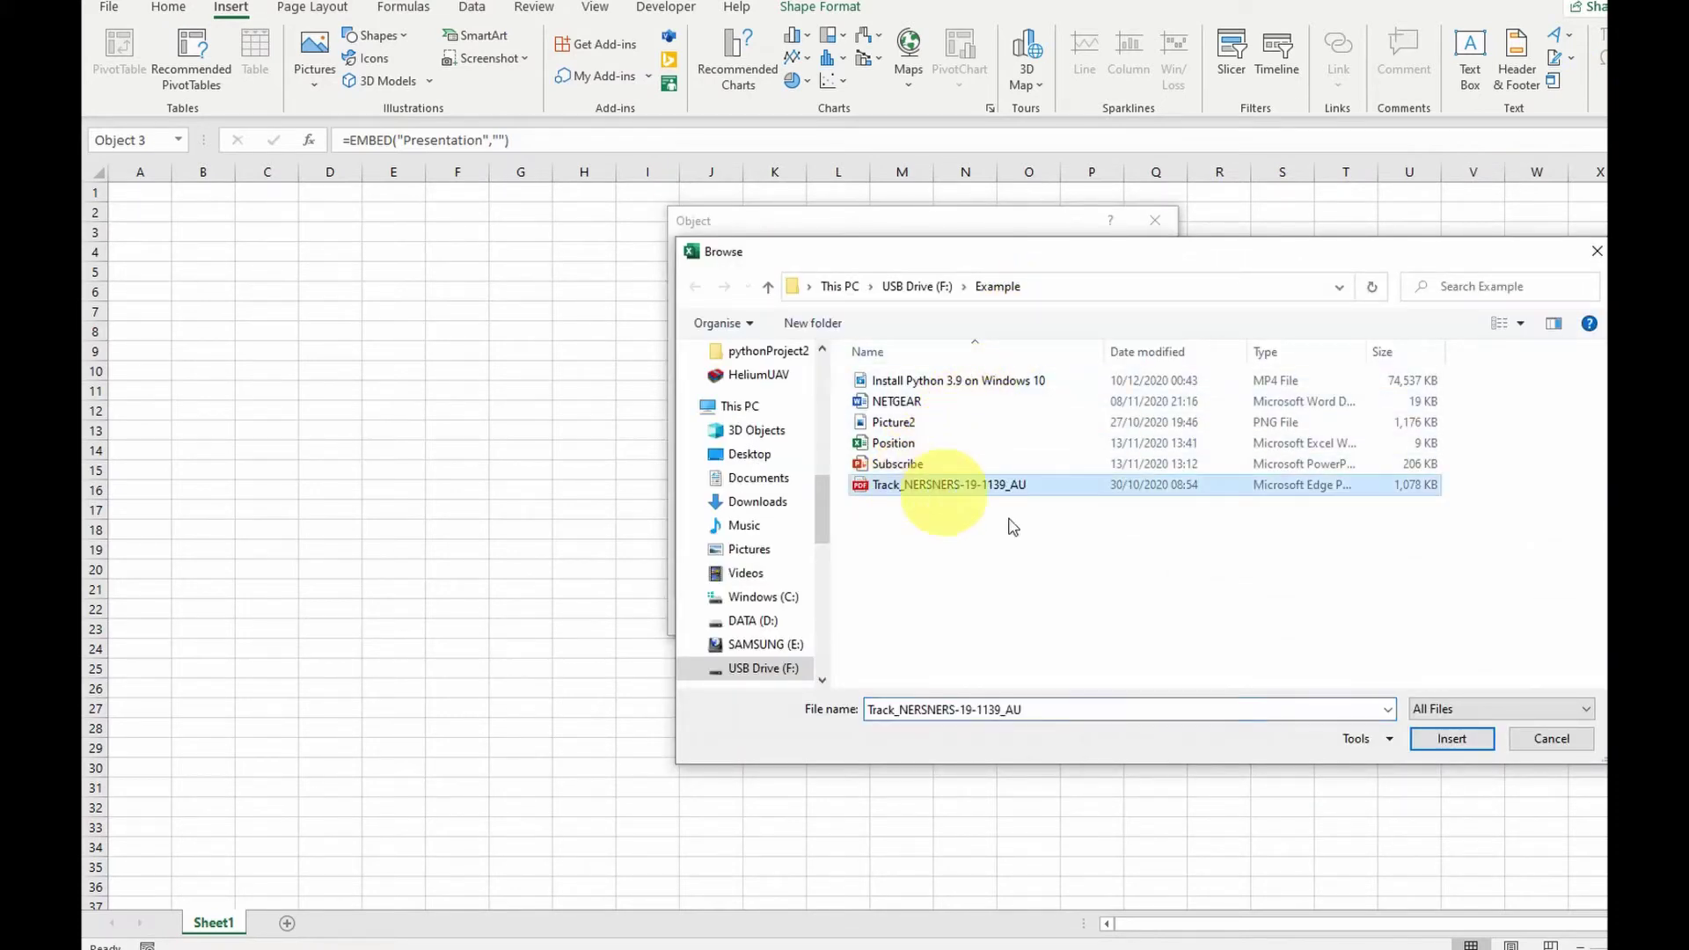
click(1453, 738)
click(1020, 389)
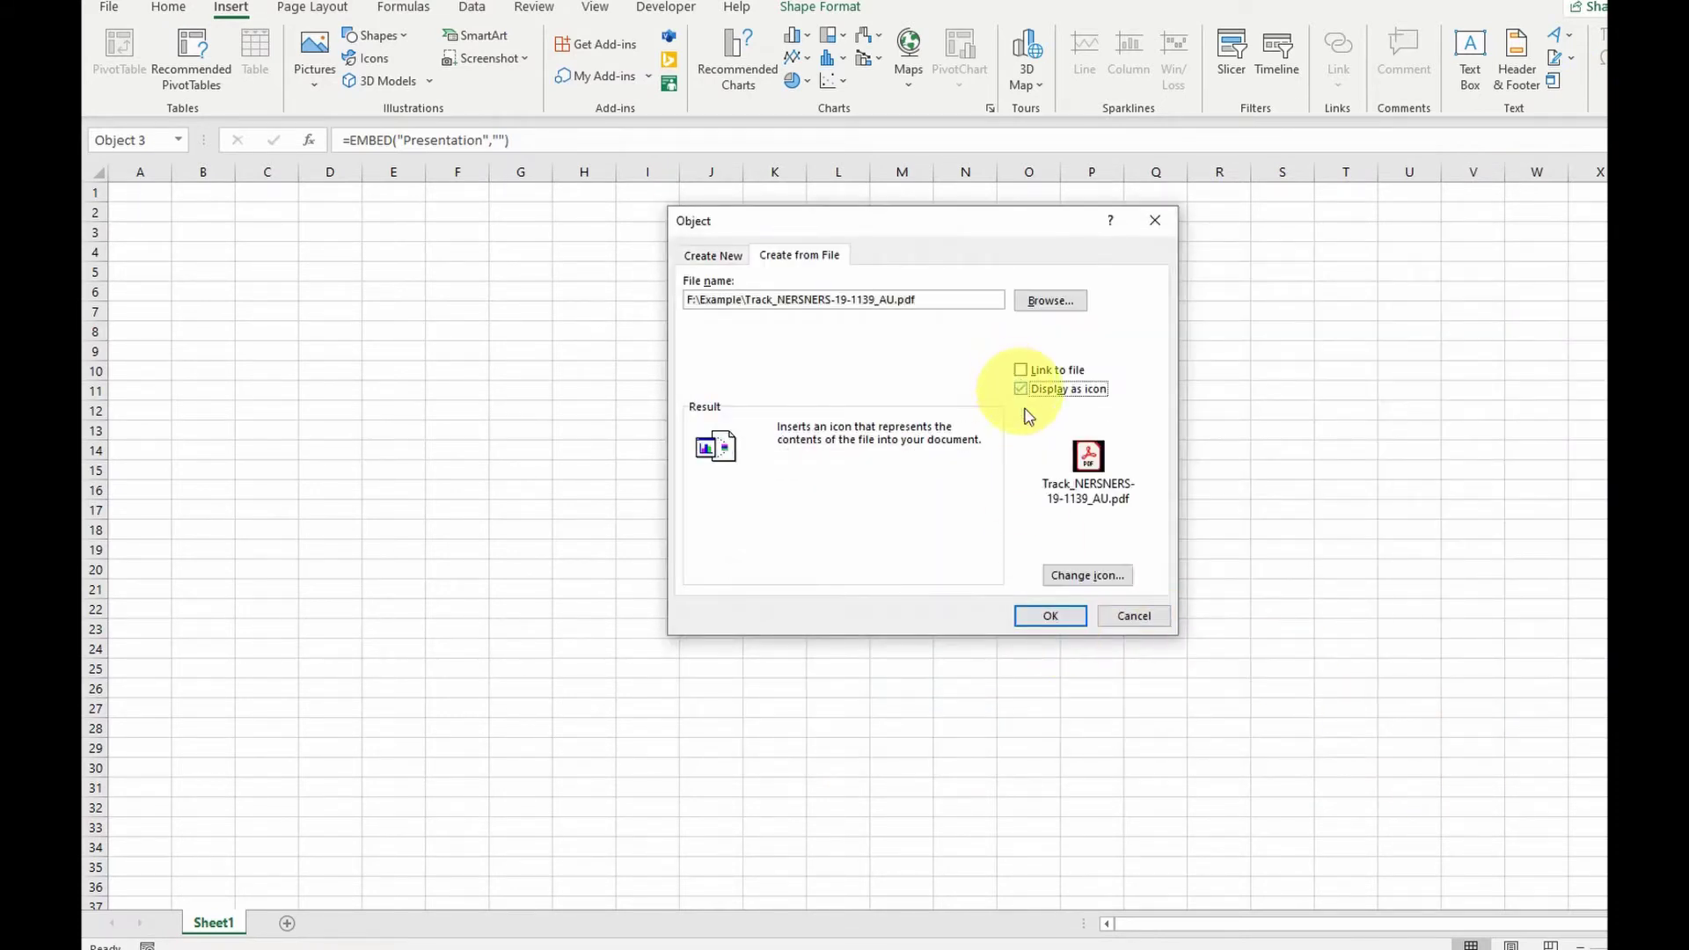
click(1050, 614)
drag(783, 453, 789, 573)
- Embed Picture2.png from the Example folder at cell N7, displayed as an icon
click(965, 311)
click(1554, 81)
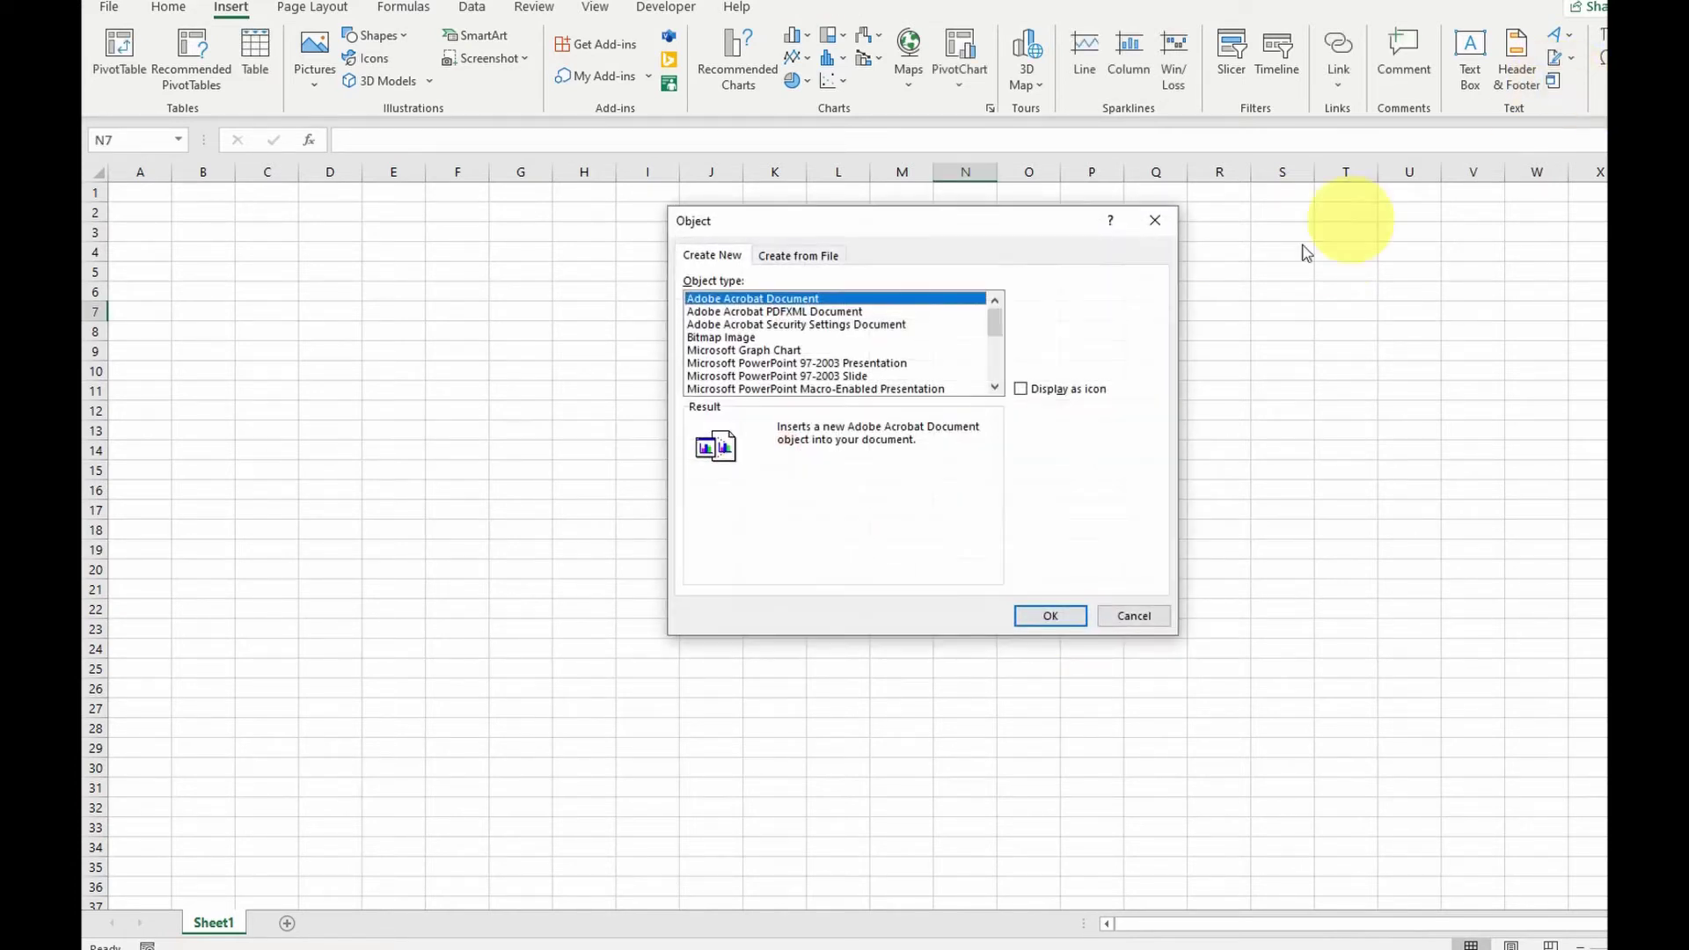
click(799, 255)
click(1049, 301)
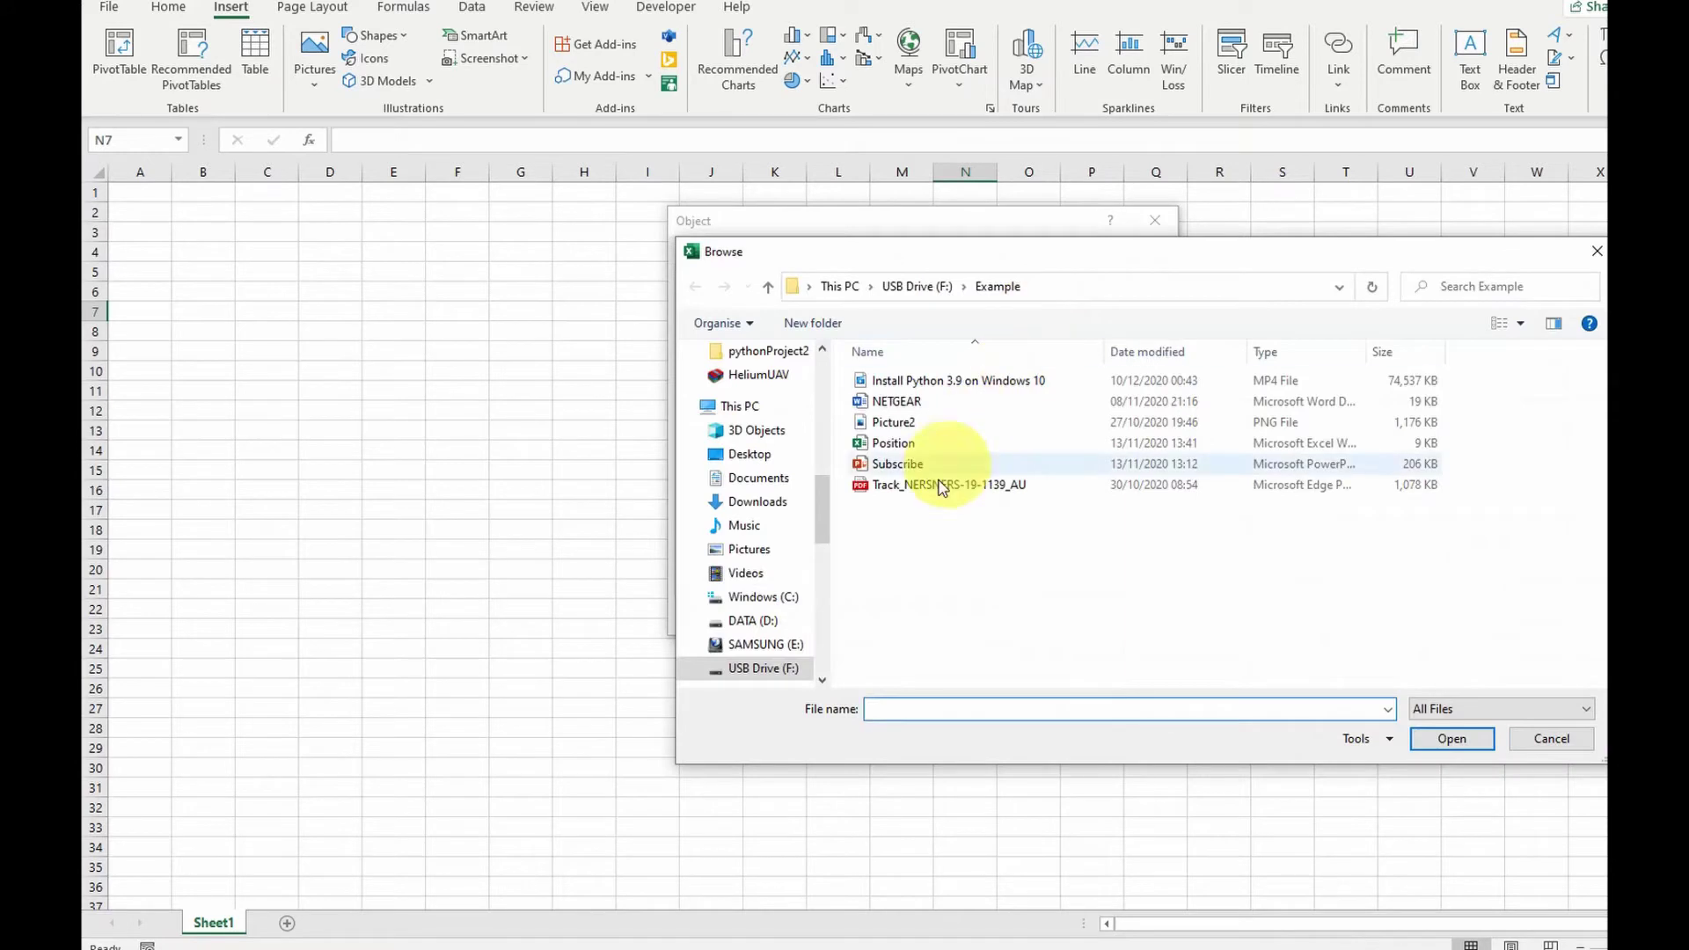
click(890, 423)
click(1451, 738)
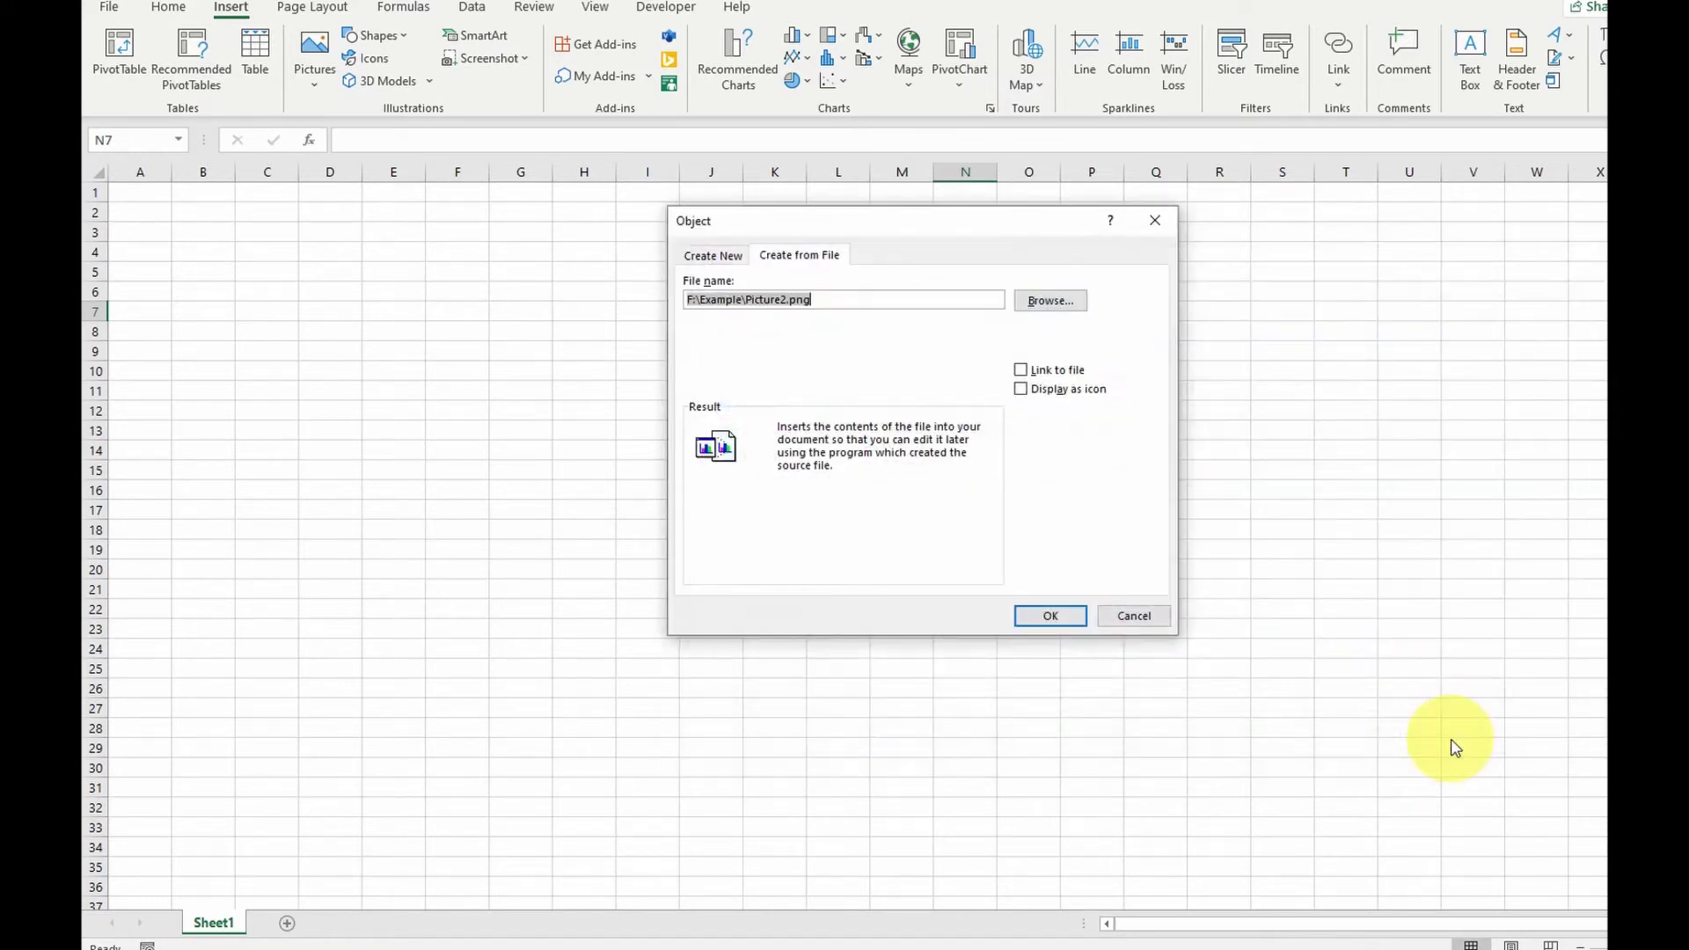
click(1020, 388)
click(1055, 615)
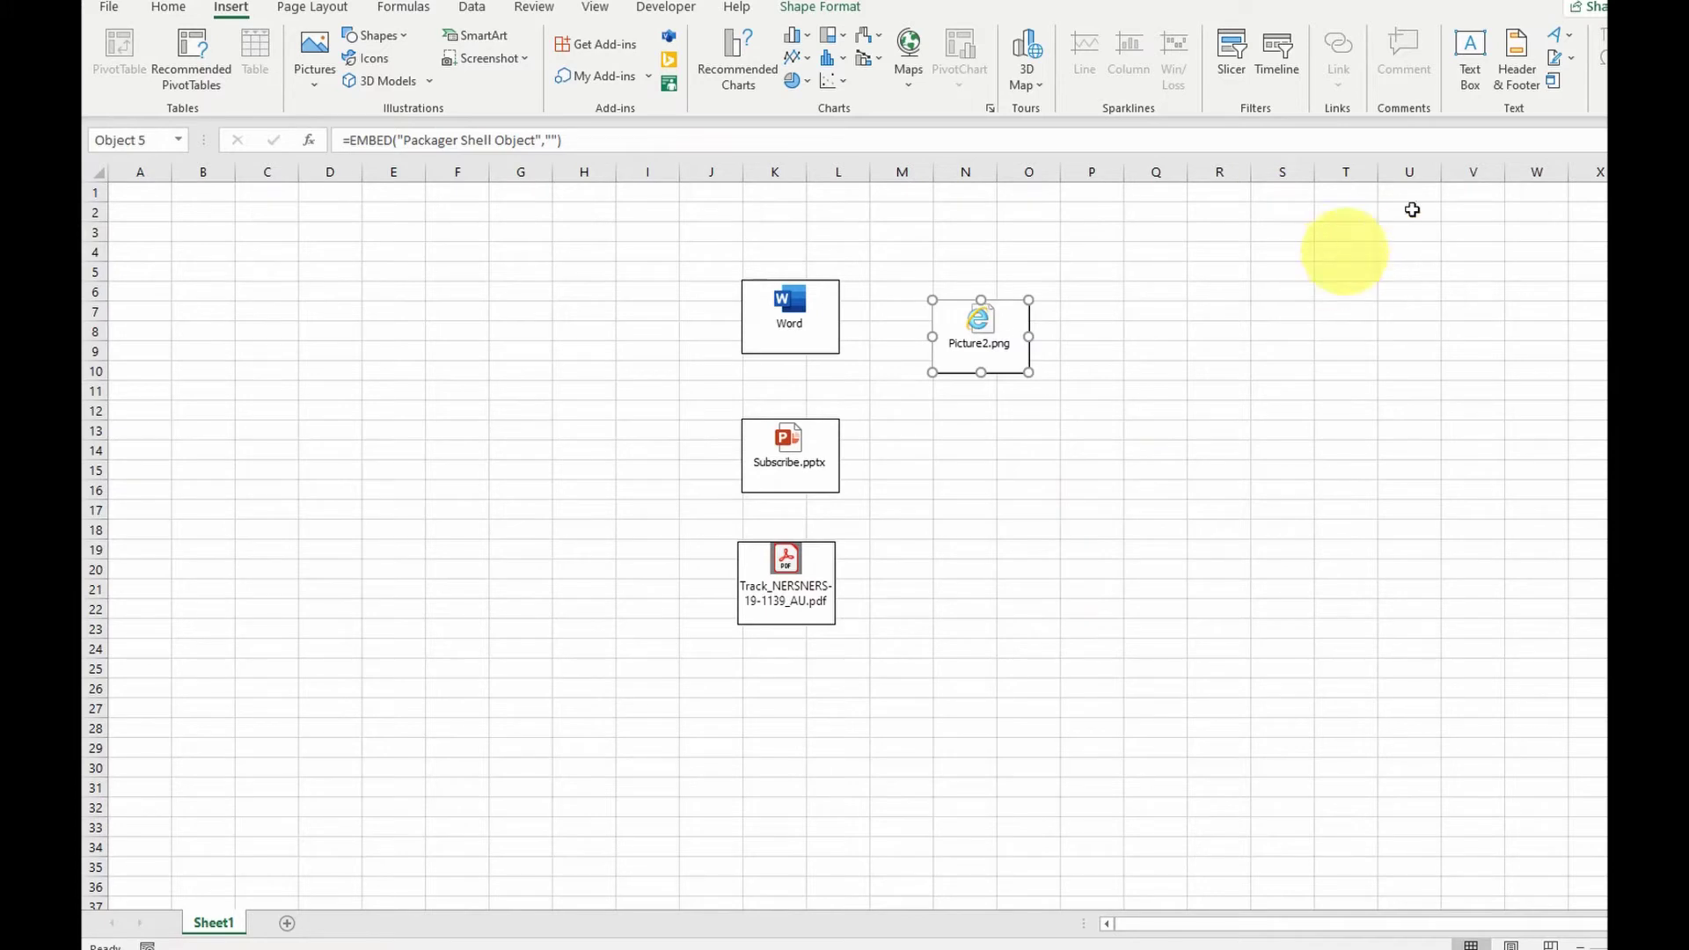
- Embed Install Python 3.9 on Windows 10.mp4 from the Example folder as an icon and place it below the Picture2.png icon
click(1553, 81)
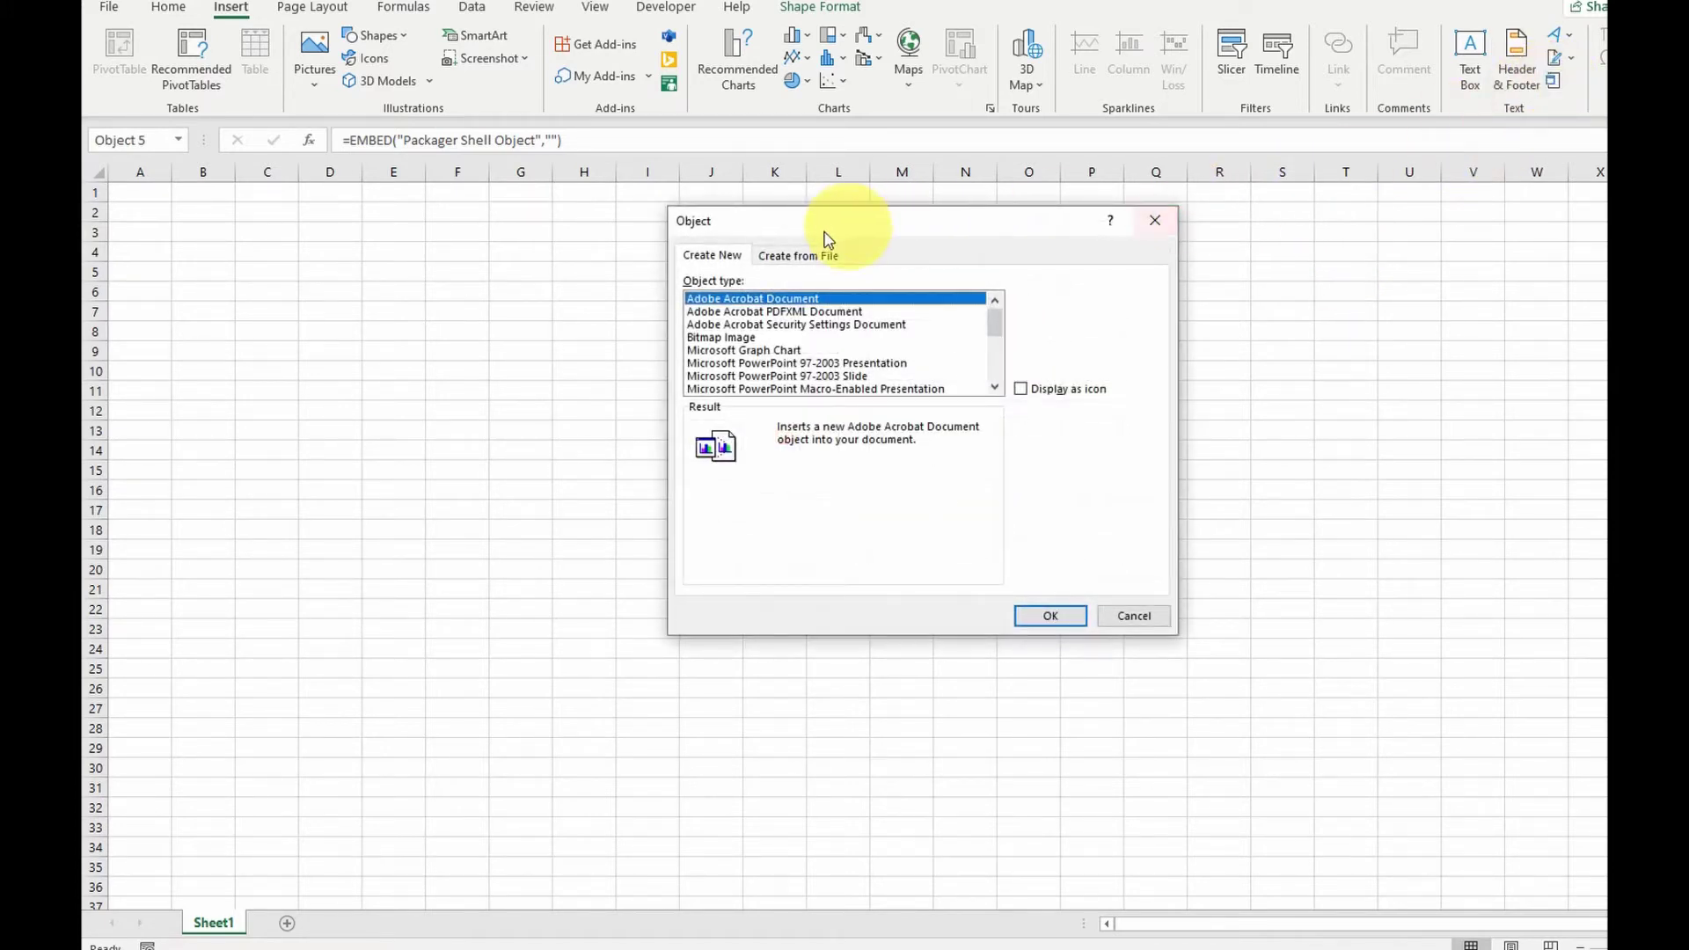
click(794, 257)
click(1050, 300)
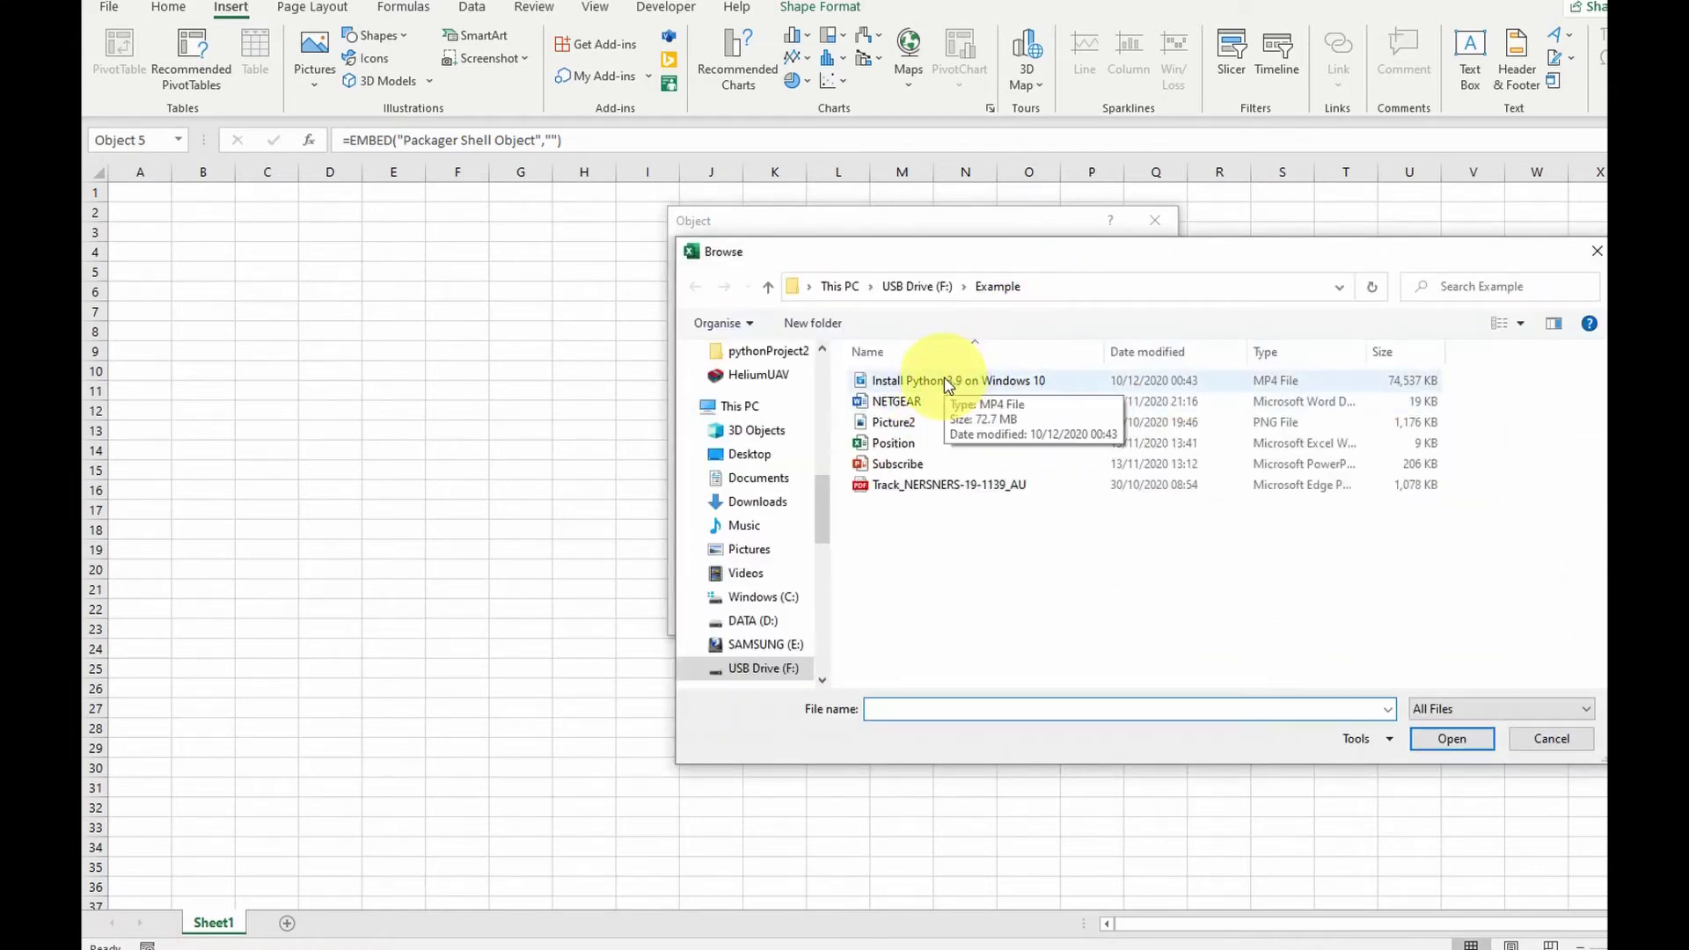
click(947, 382)
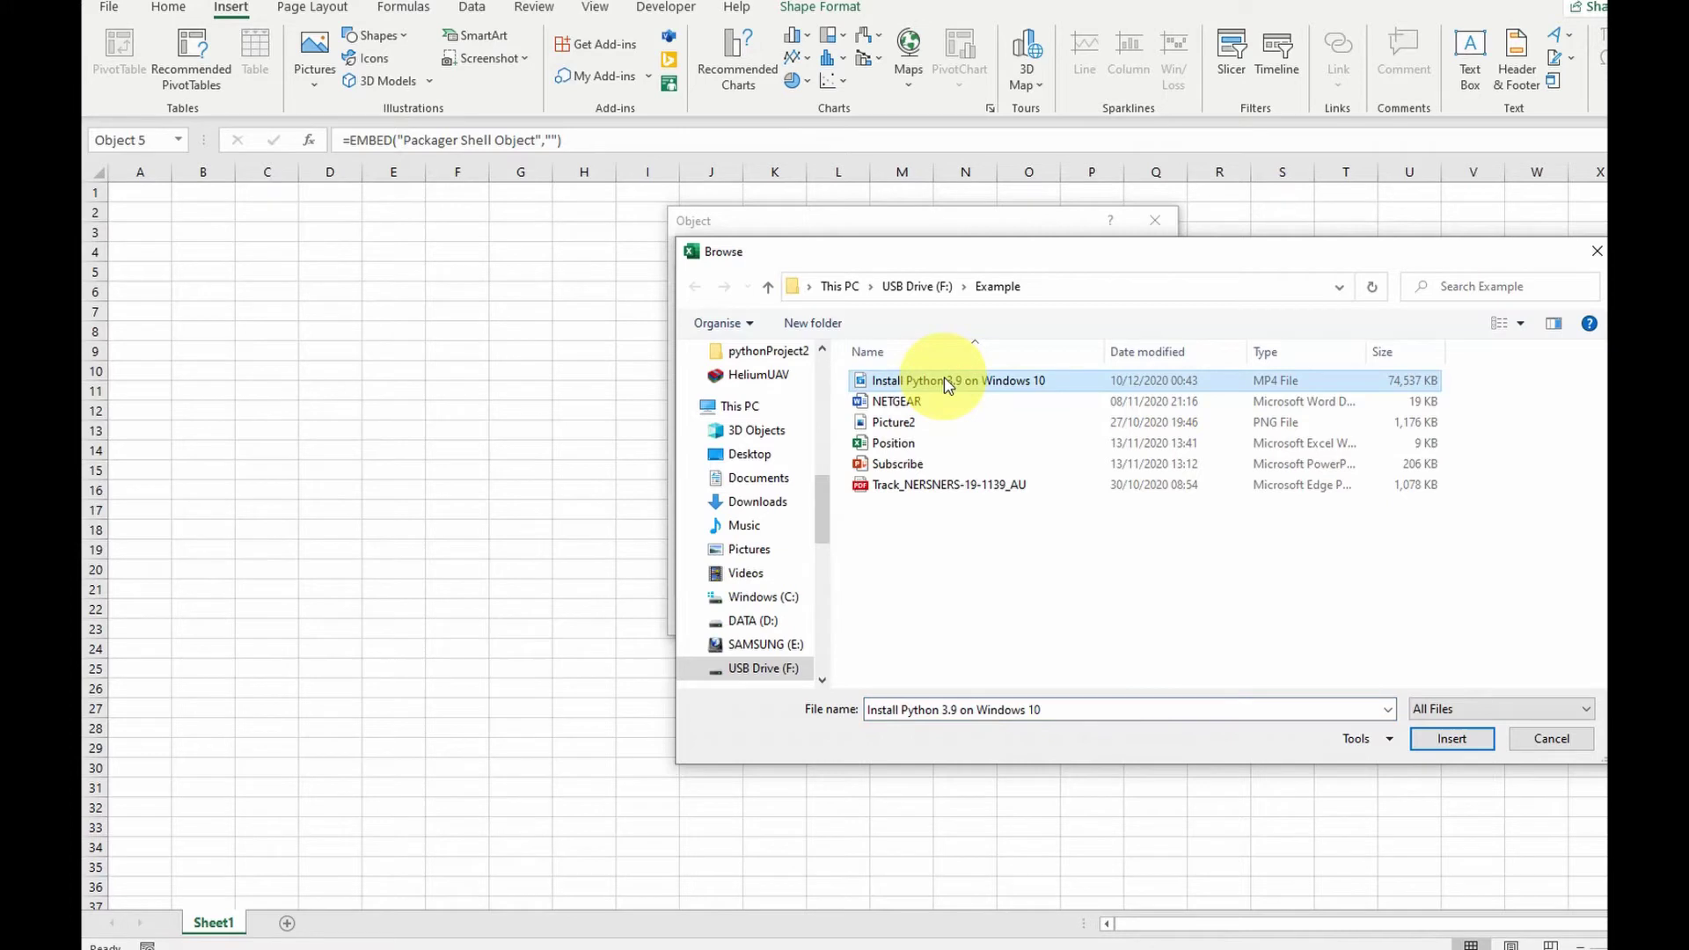
click(1449, 738)
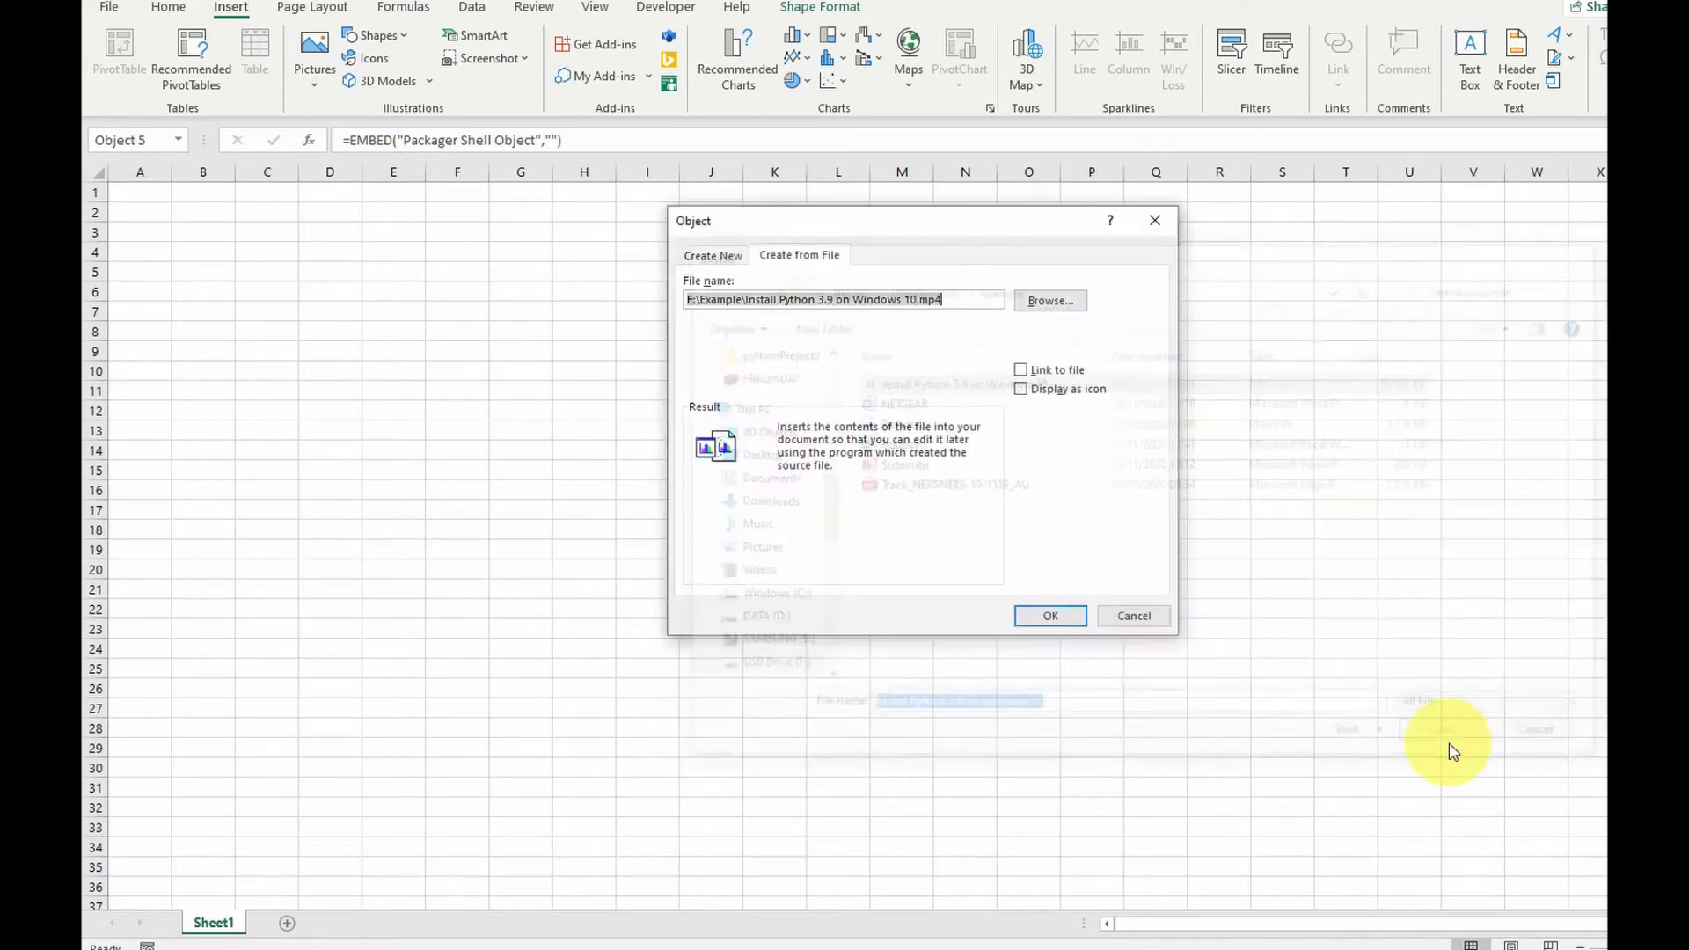
click(1021, 390)
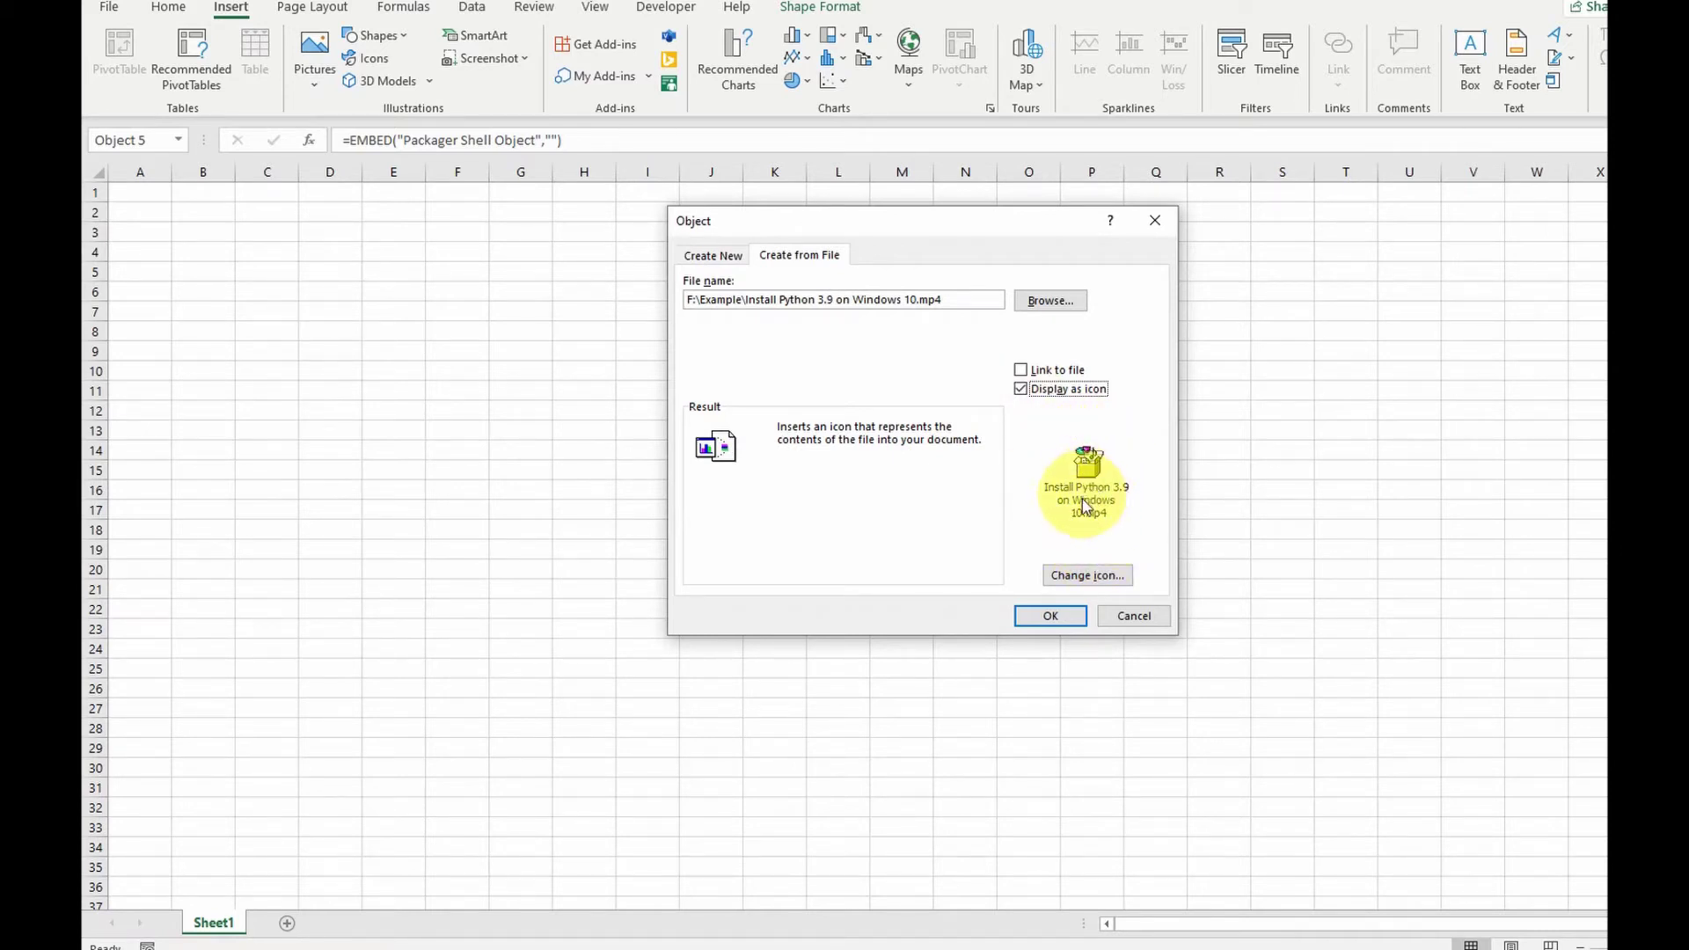
click(1080, 577)
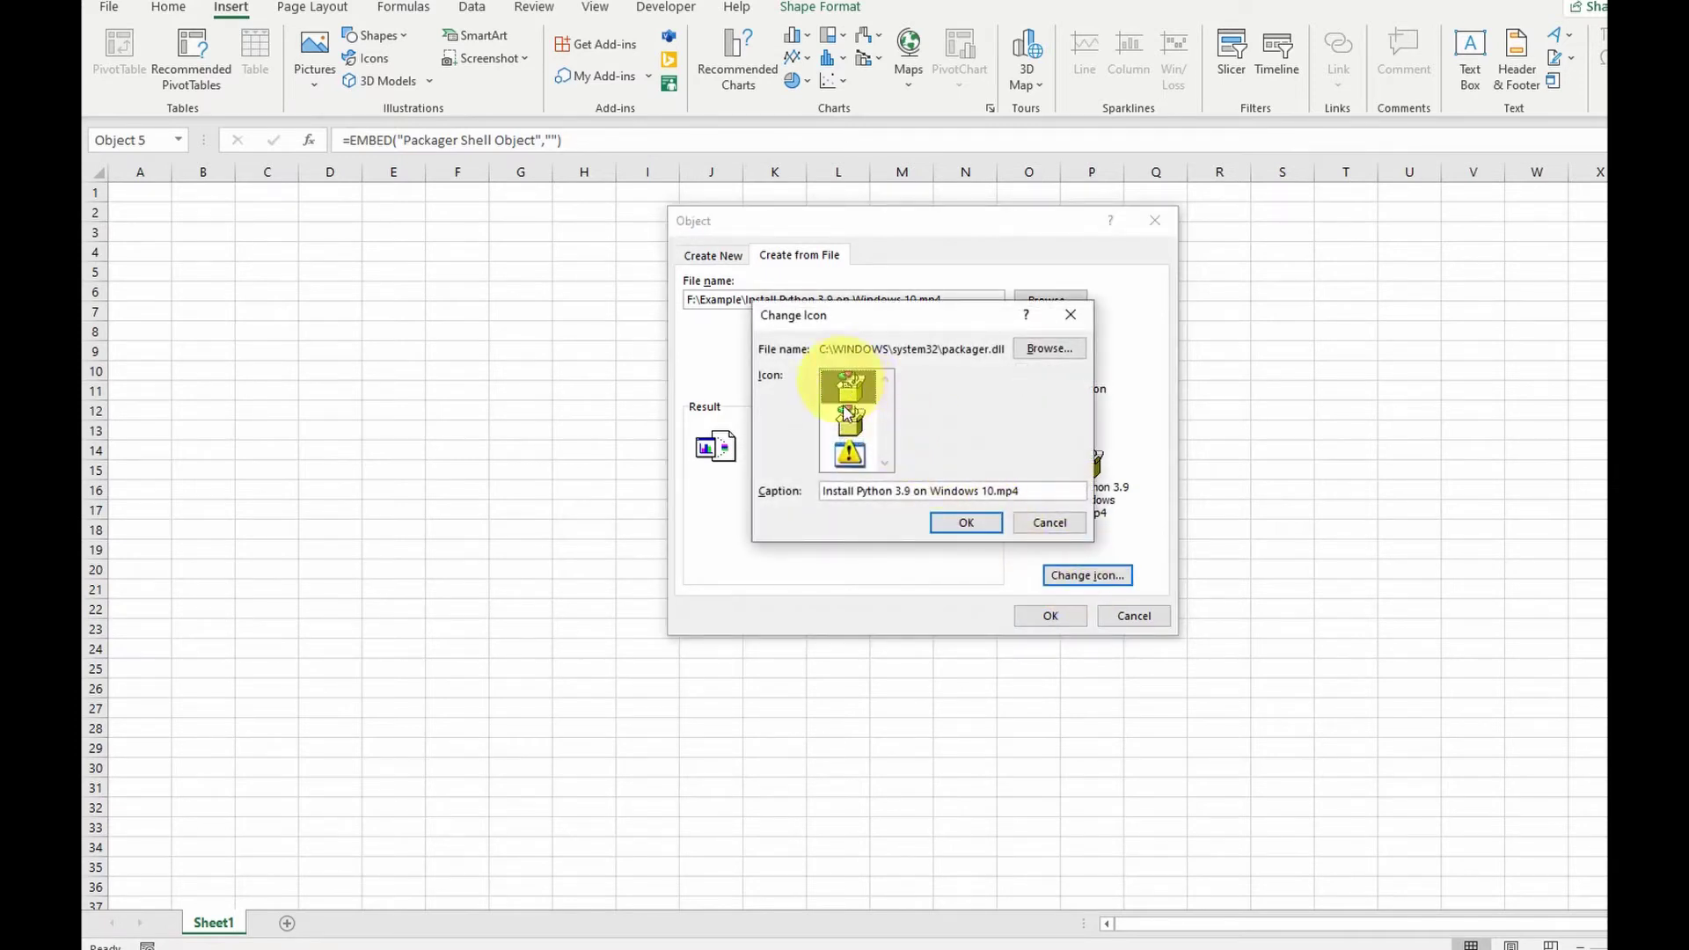
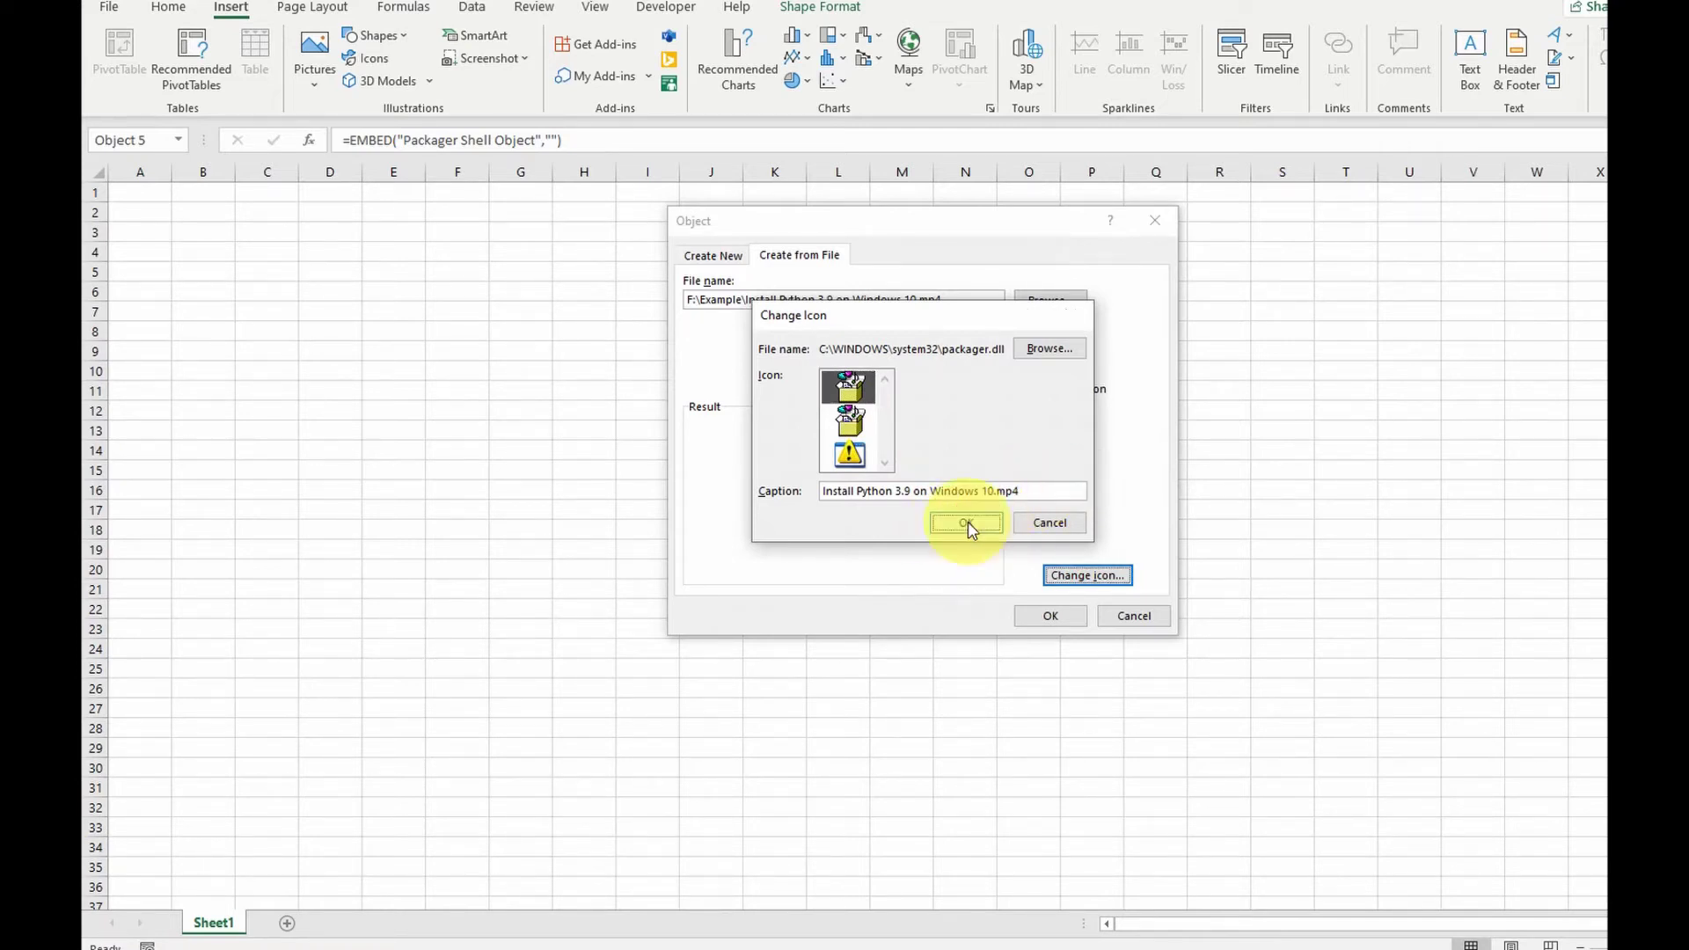
click(968, 524)
click(1048, 615)
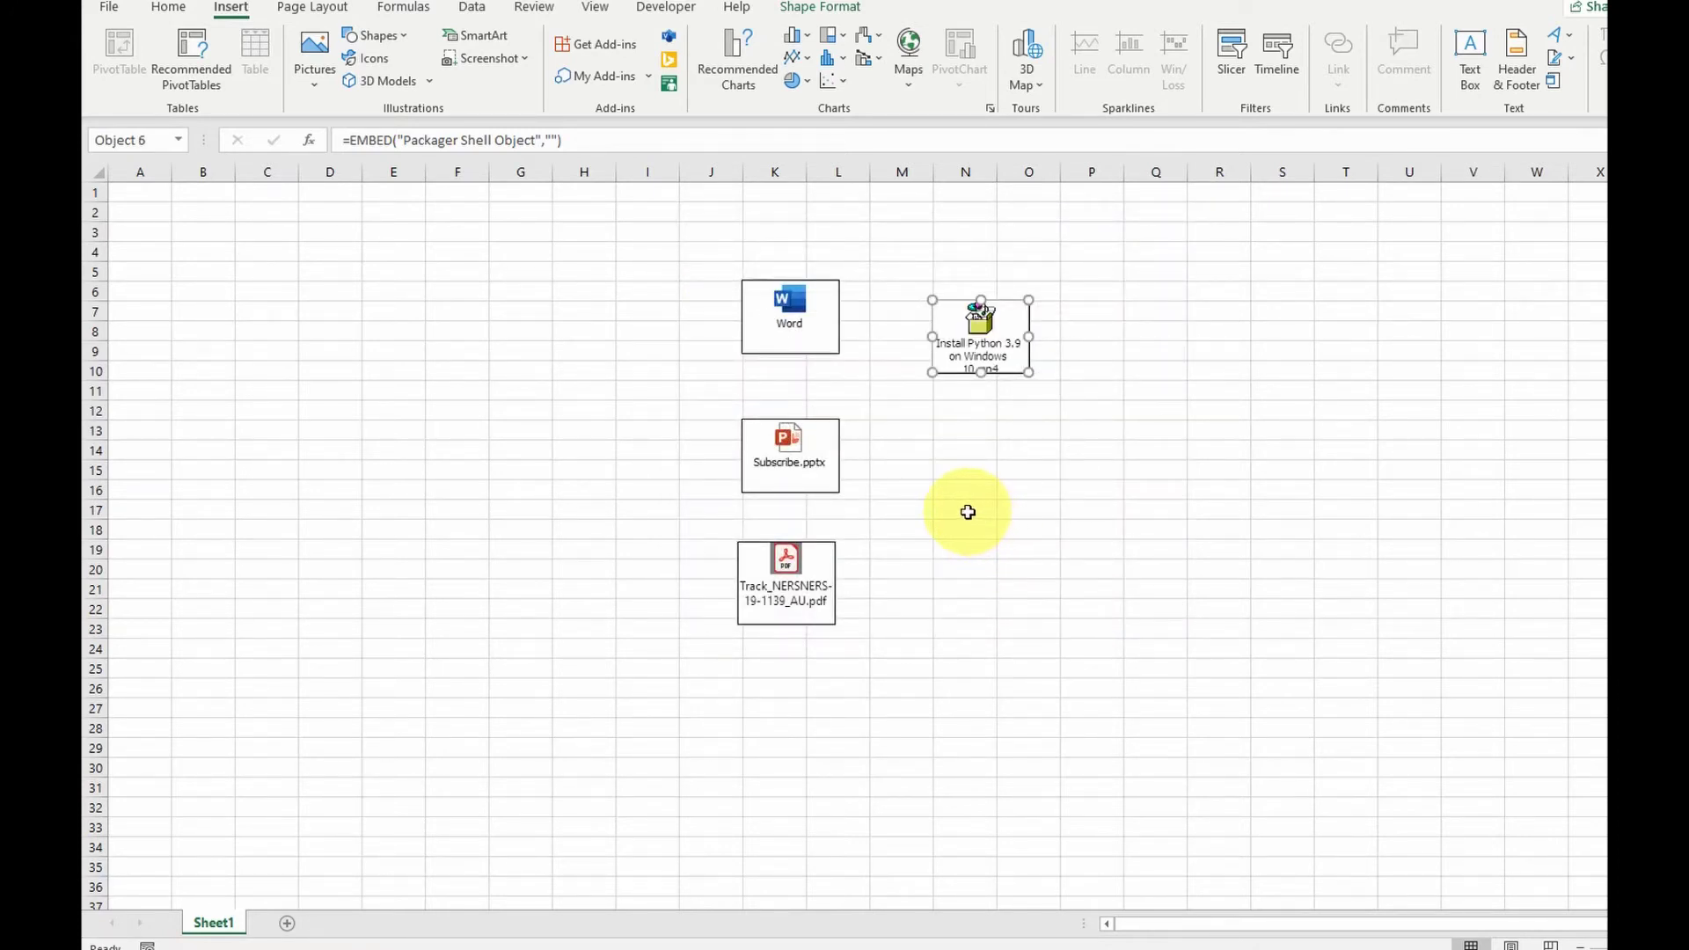
drag(986, 352, 983, 484)
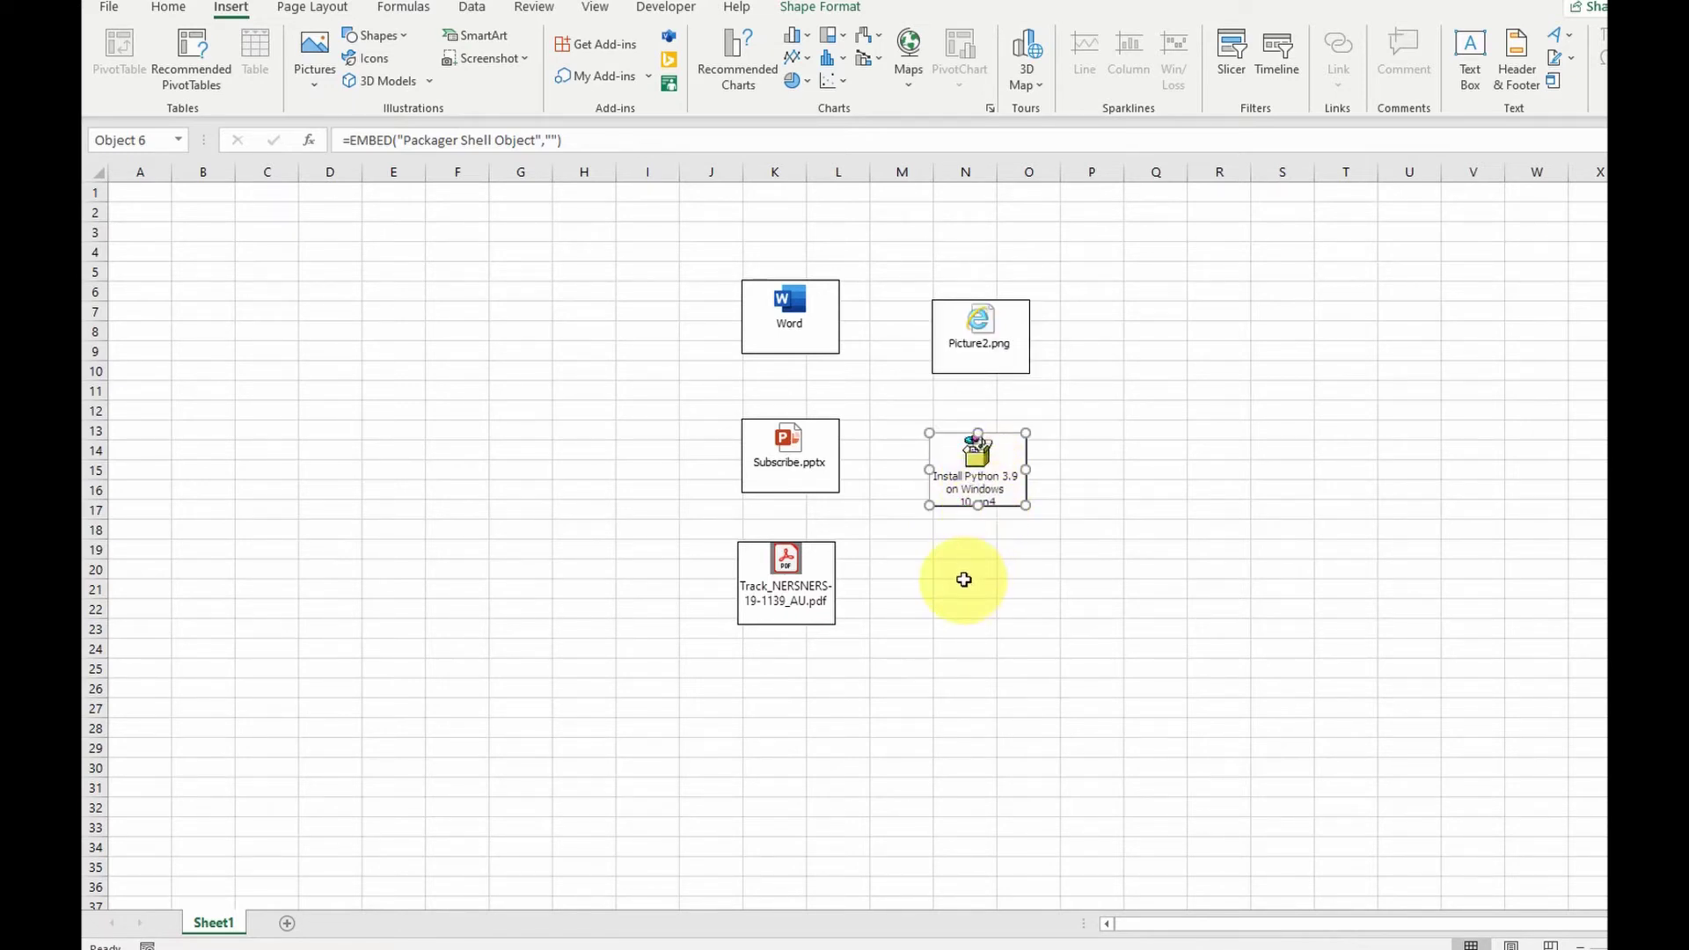
- Open the embedded MP4 video from its icon to check that it plays
double_click(980, 473)
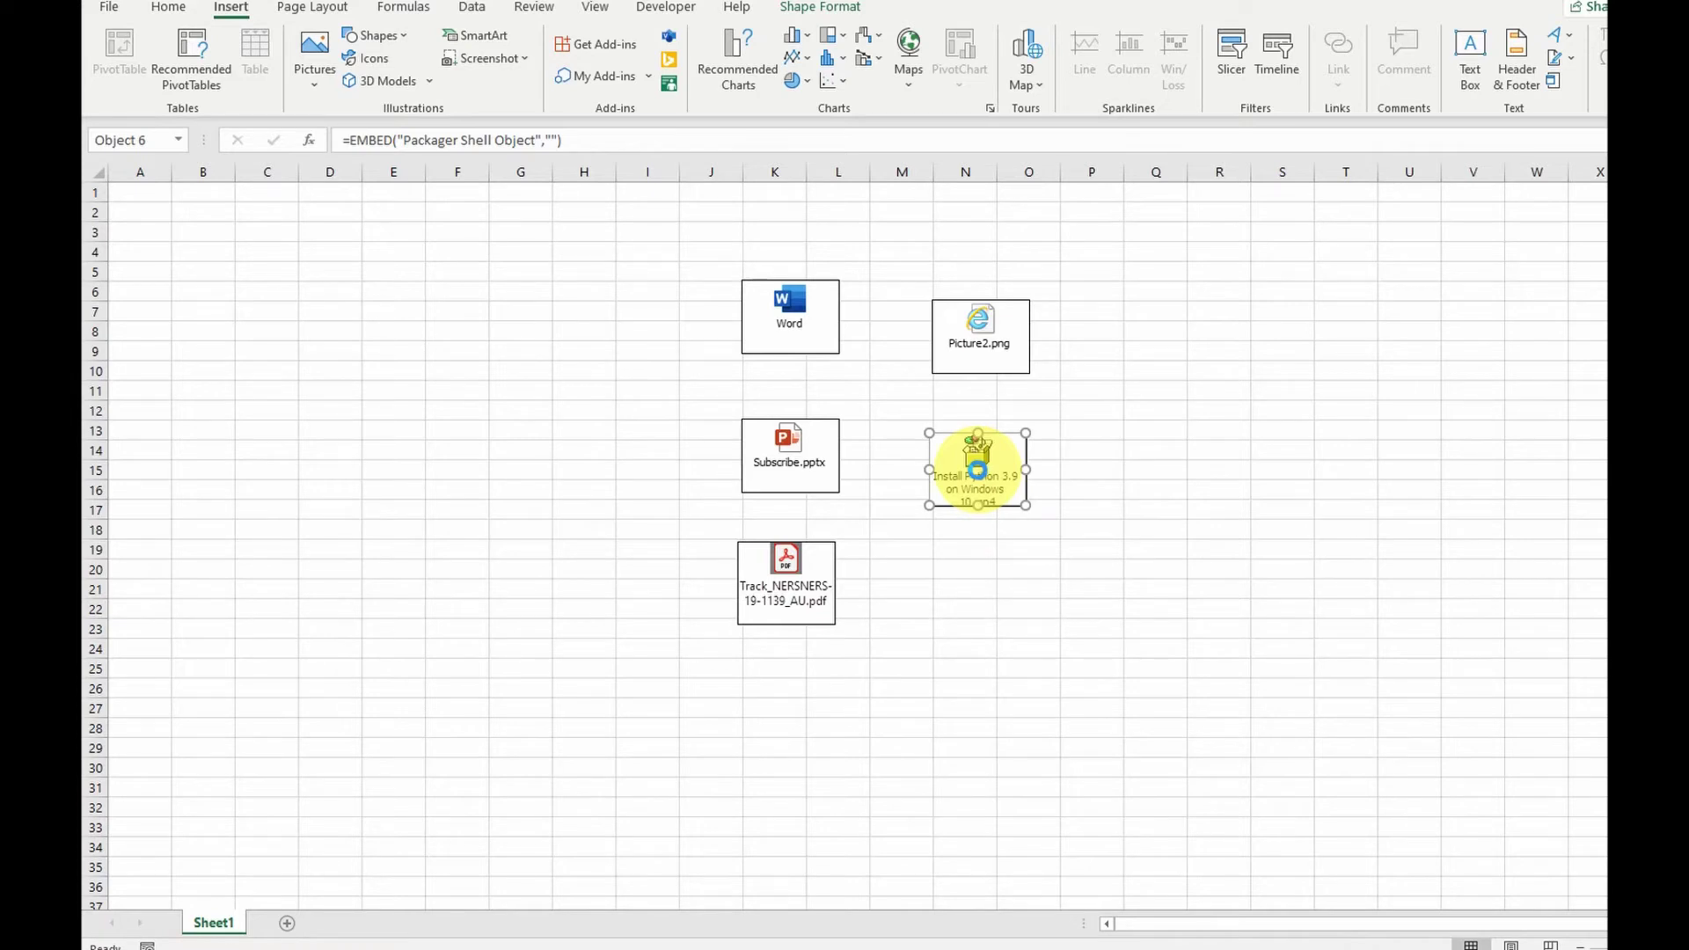
double_click(977, 469)
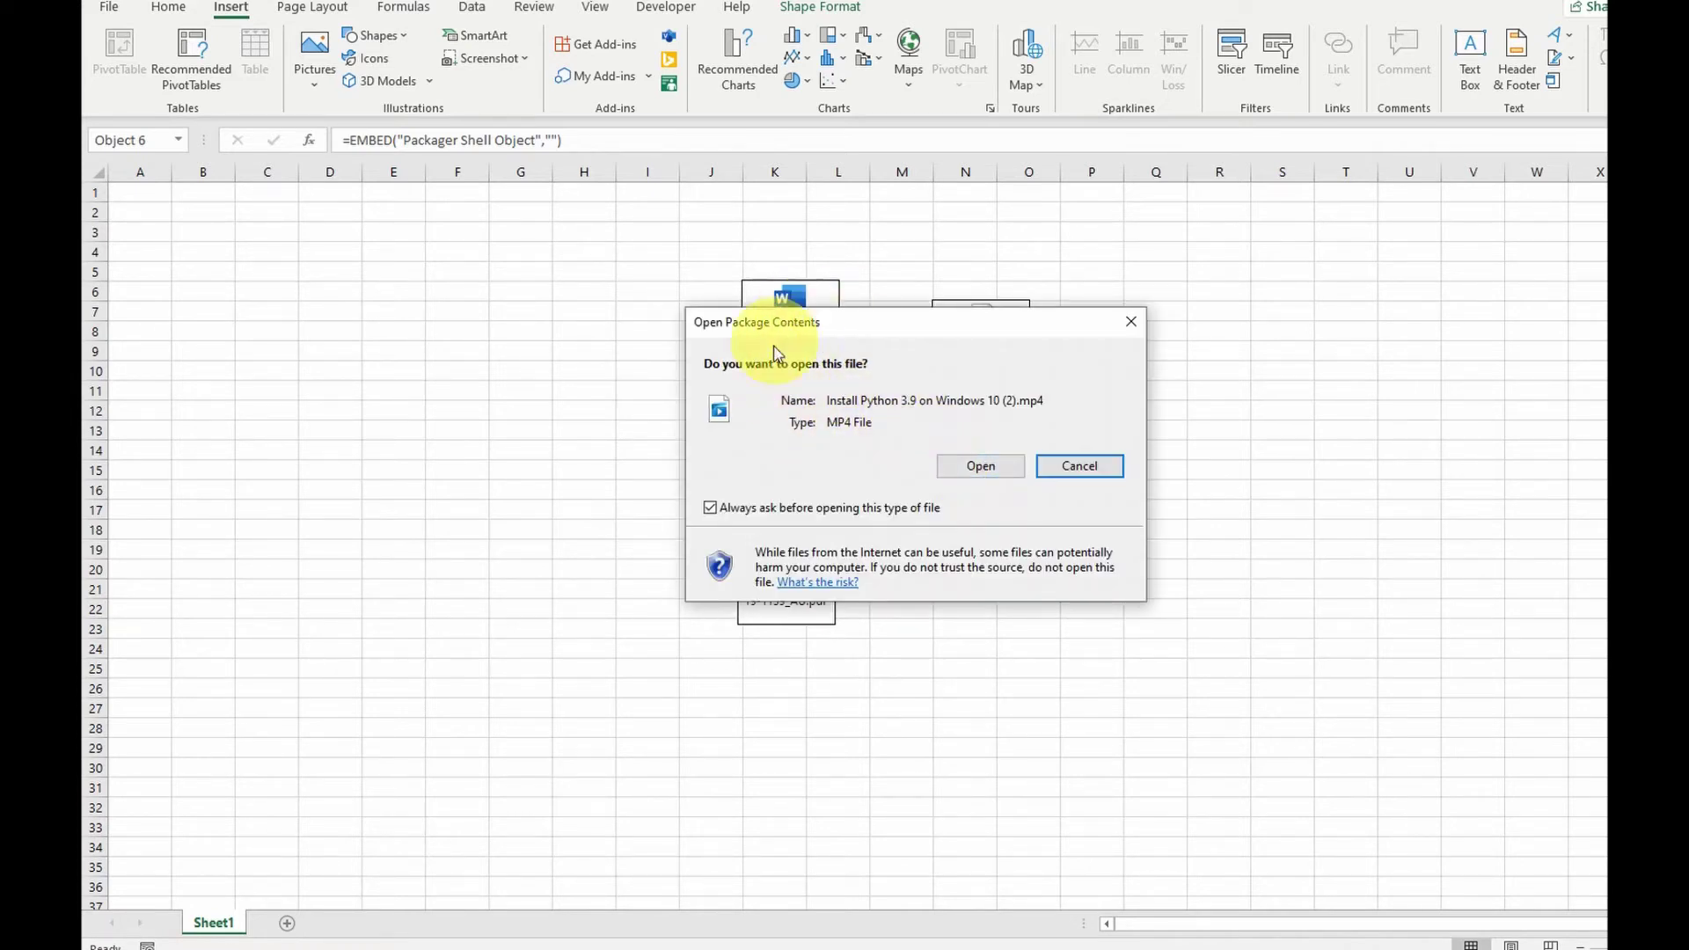
click(981, 468)
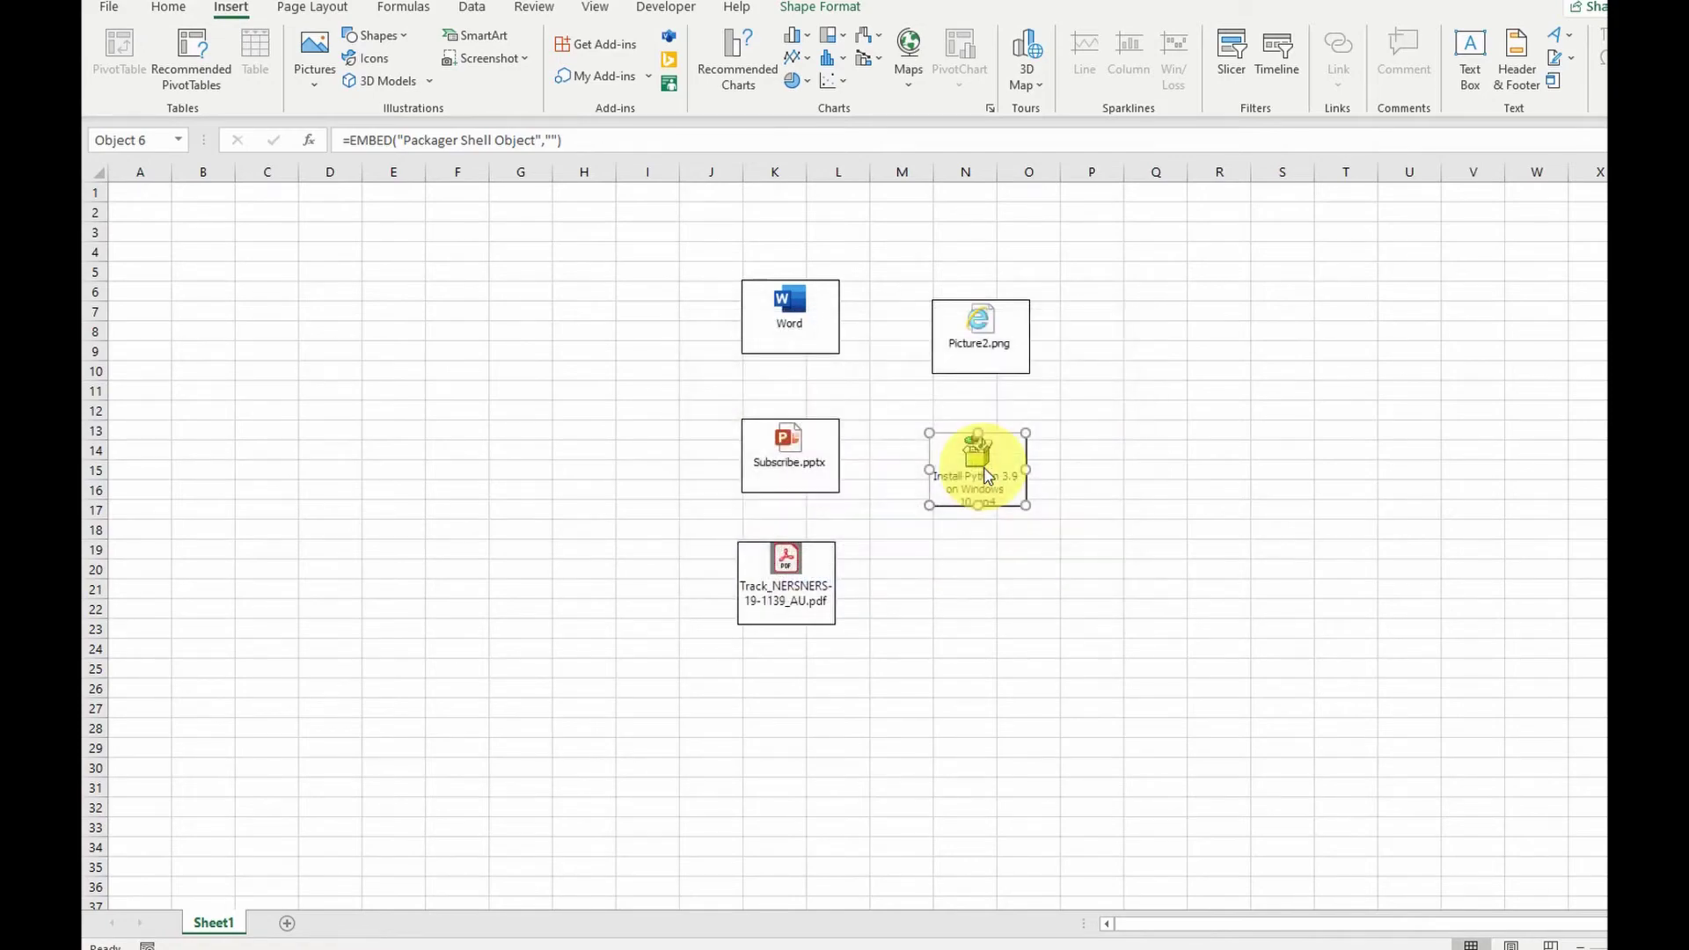
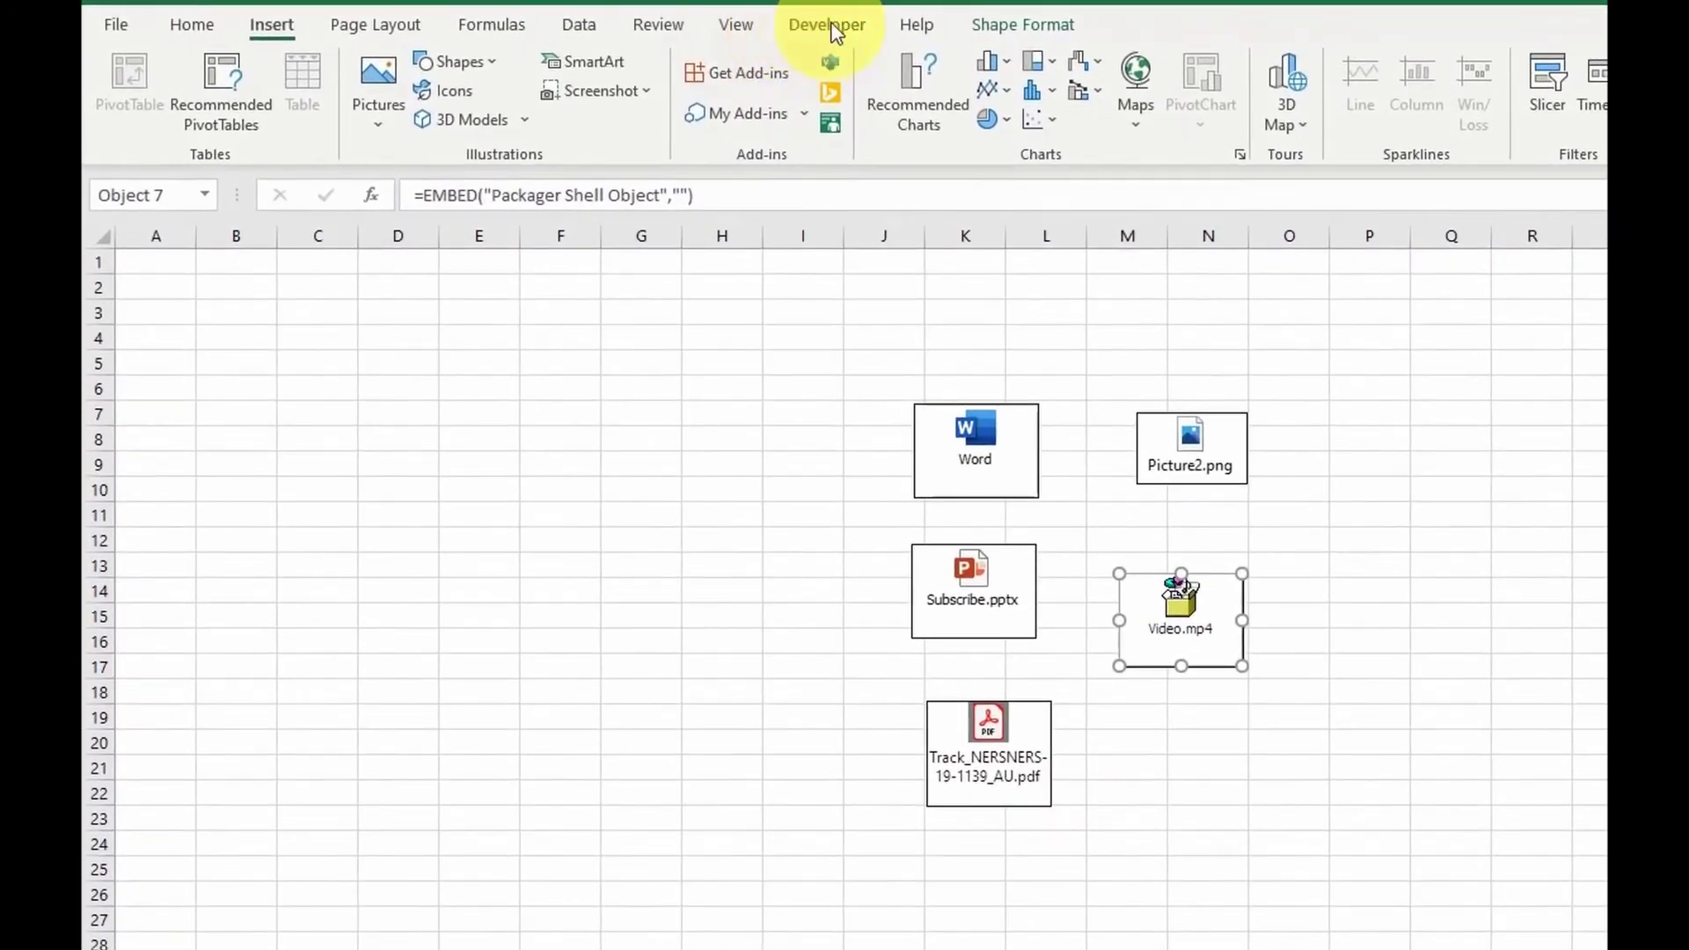
- Check in the ribbon customization options that the Developer tab is enabled
right_click(935, 162)
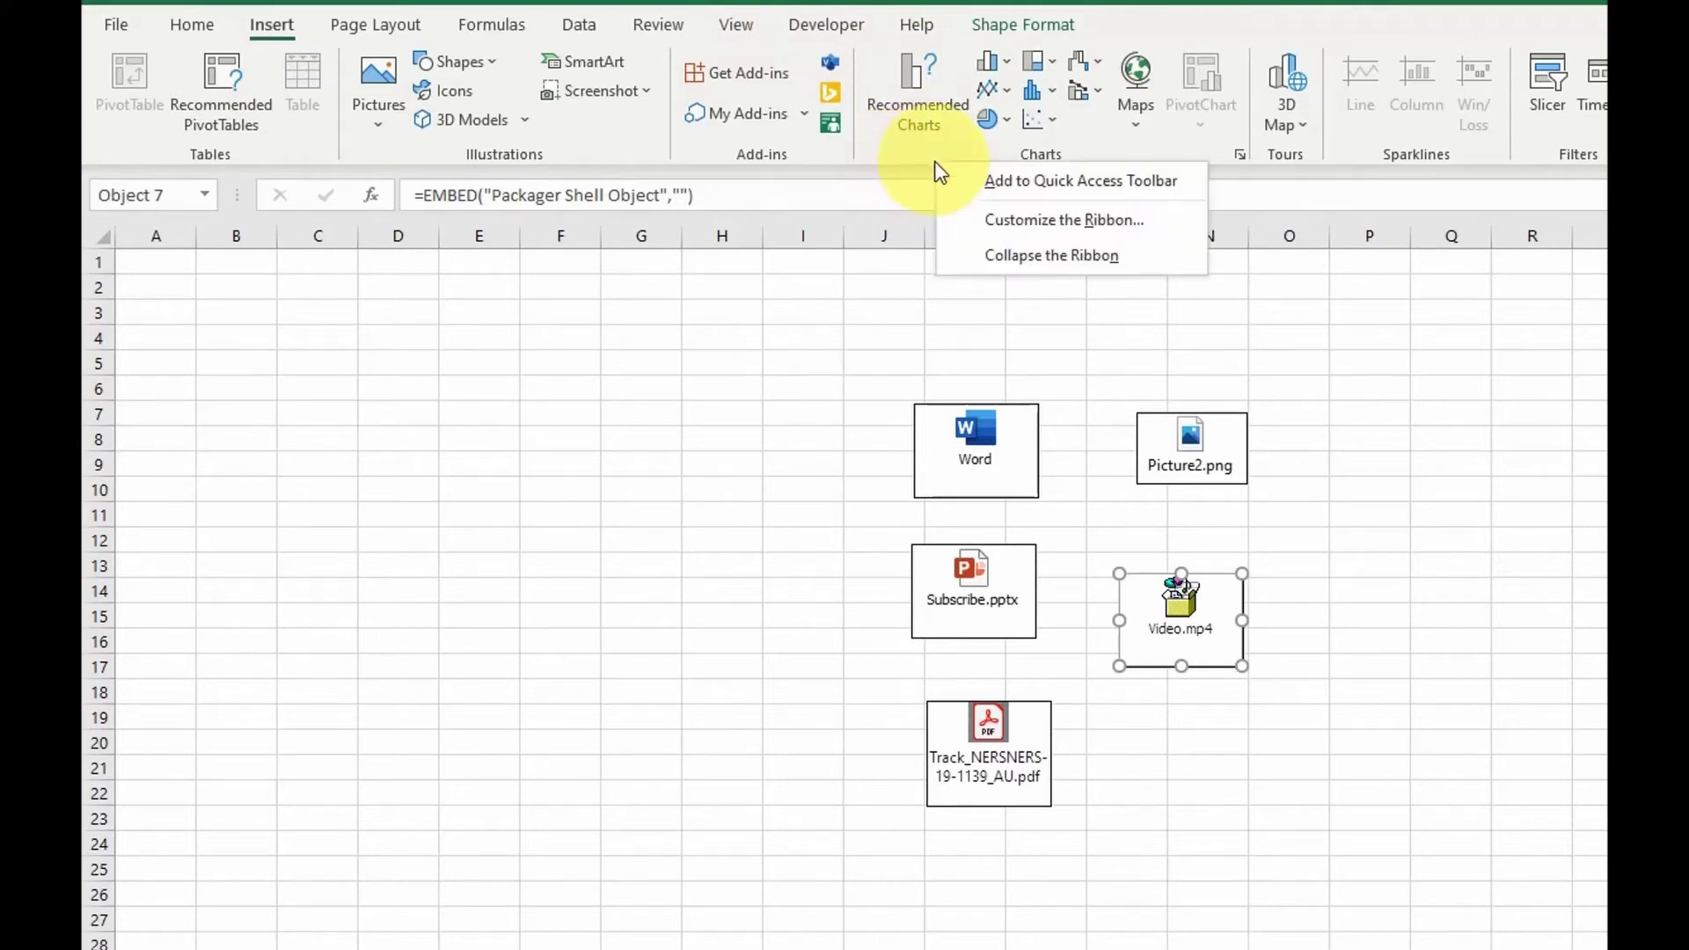
click(1057, 220)
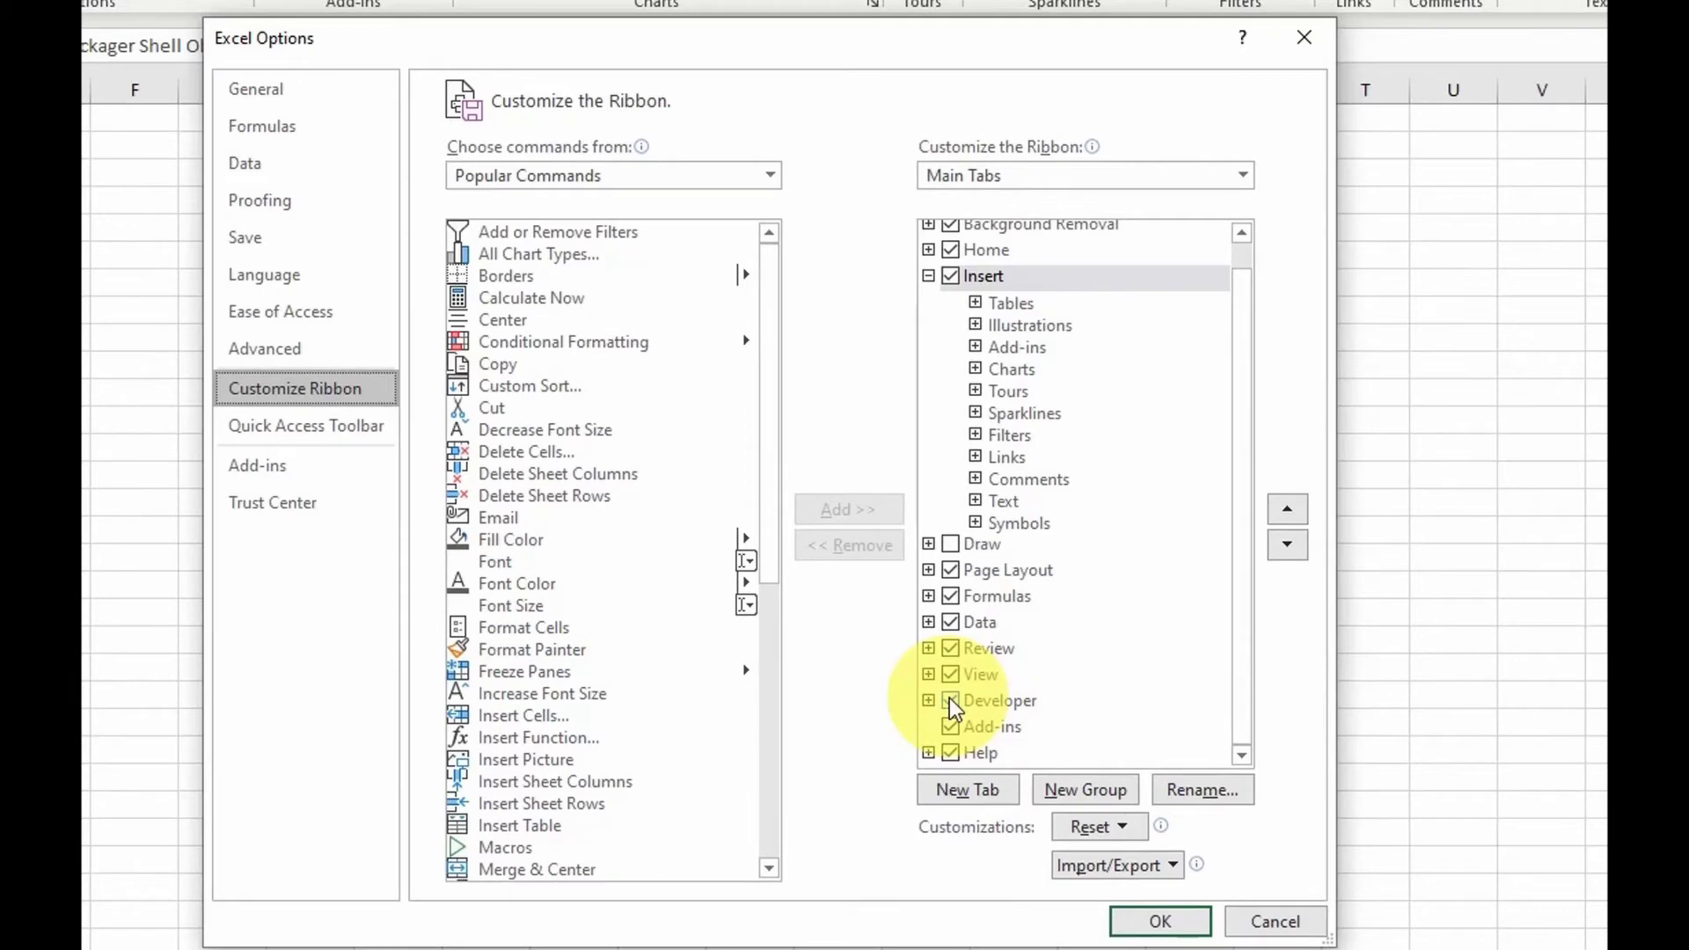
click(1150, 921)
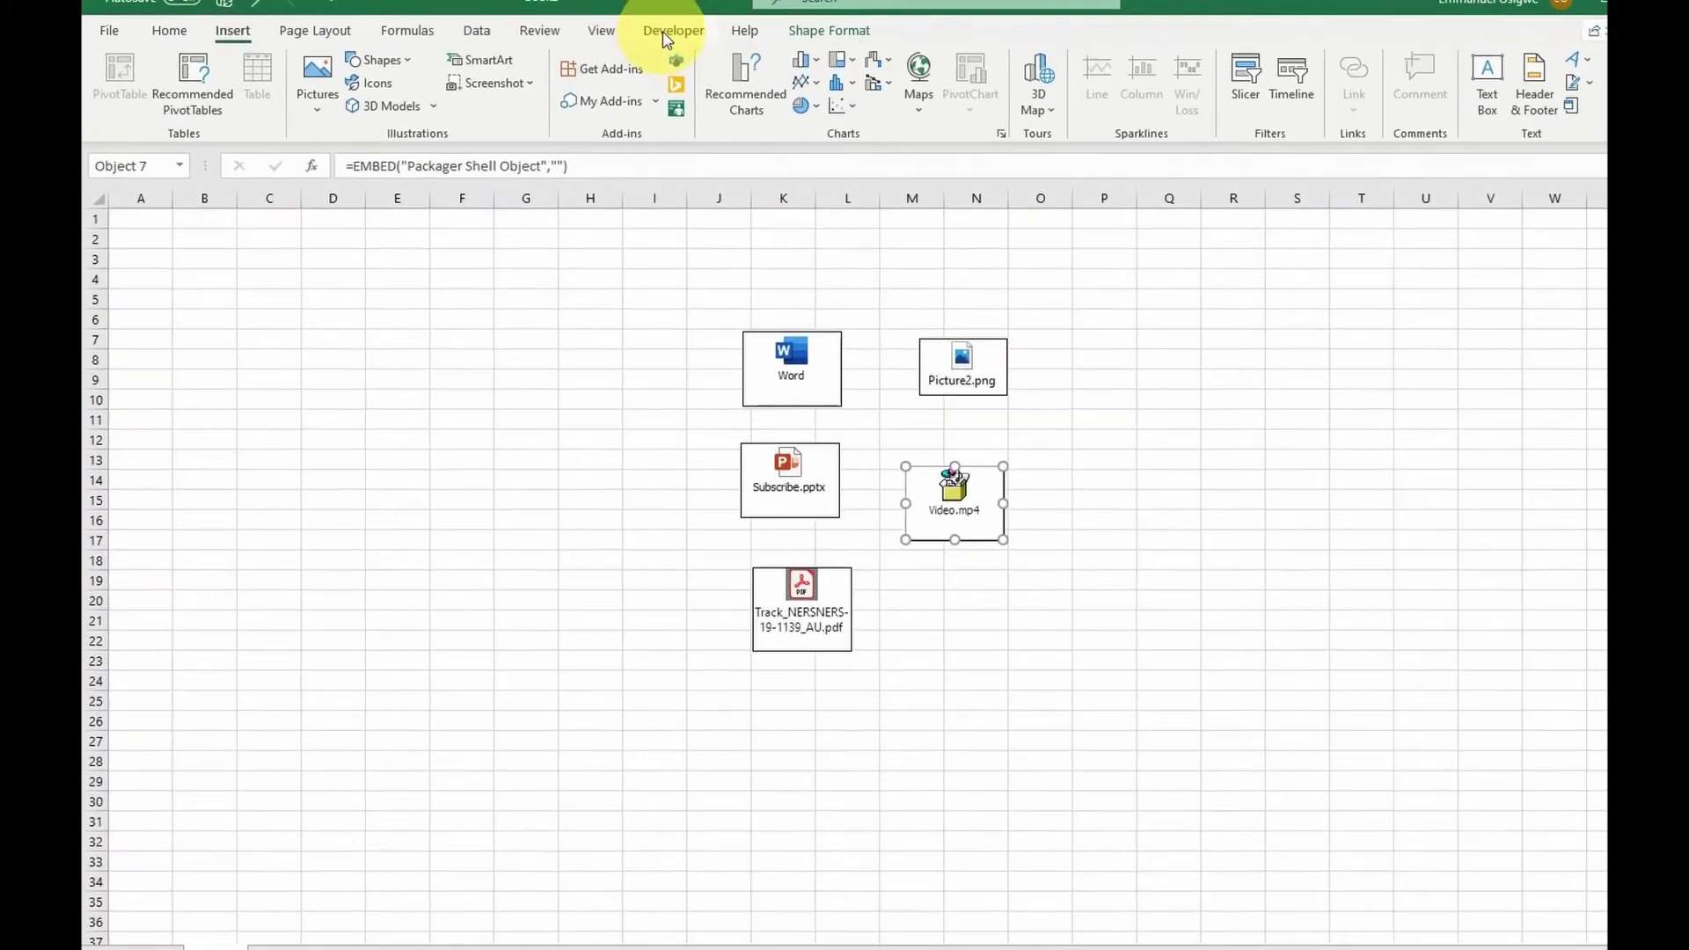
- Insert a Windows Media Player ActiveX control, about 415 wide and 257 high, in the empty cells beside the embedded file icons
click(618, 26)
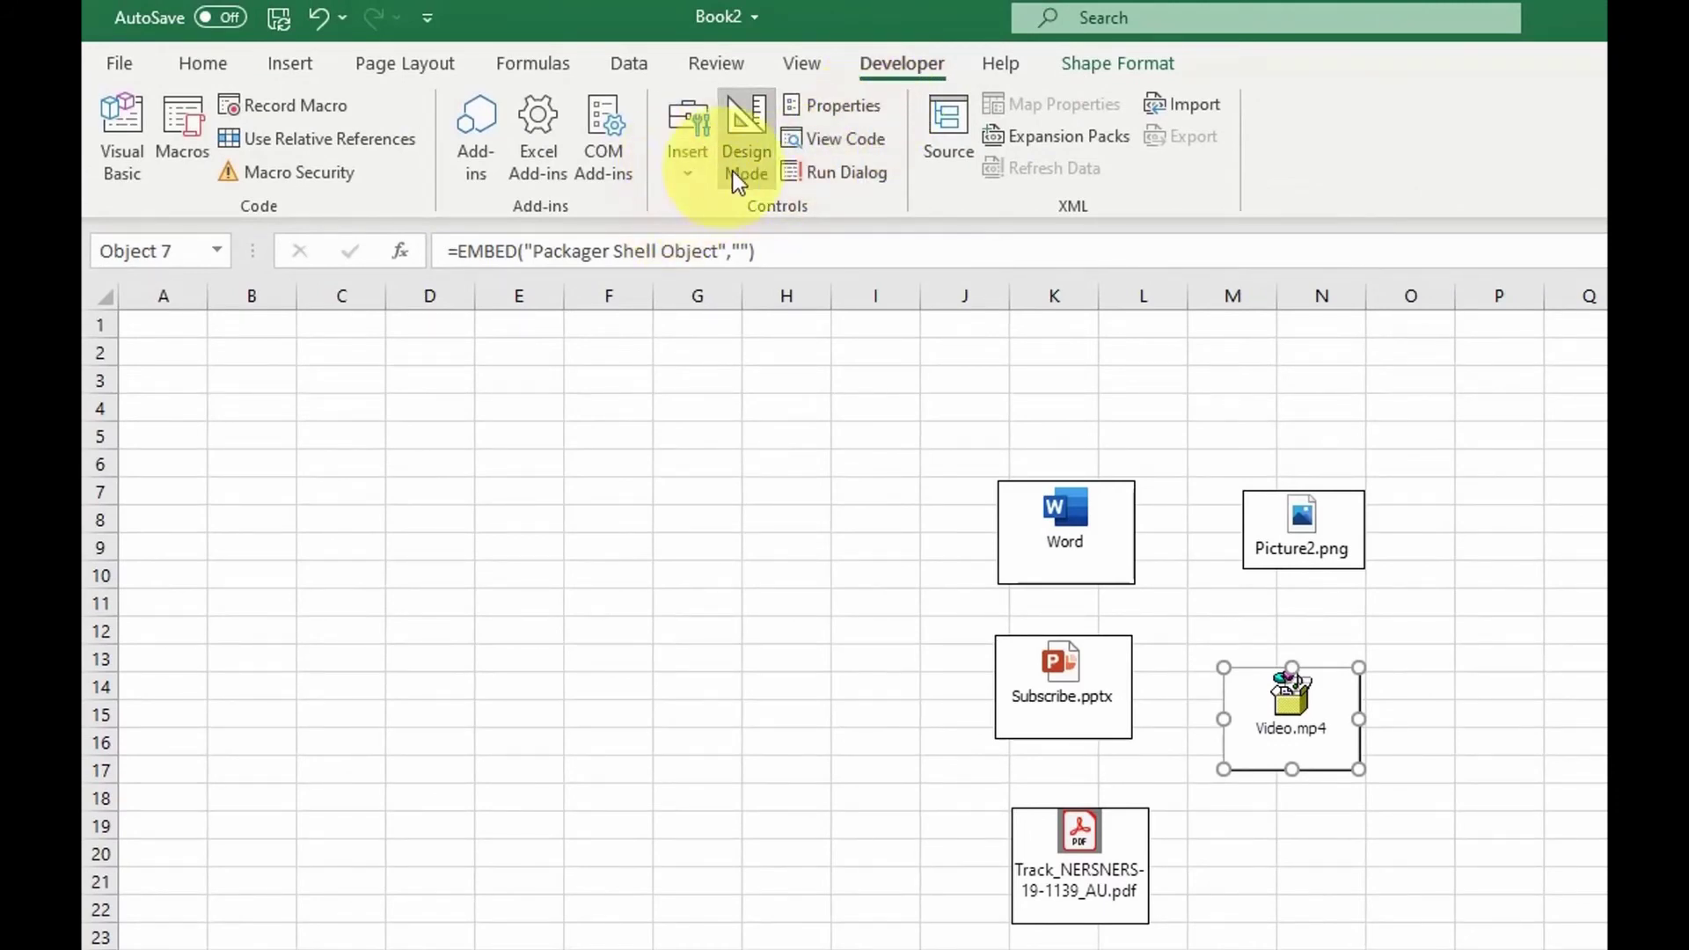
click(683, 173)
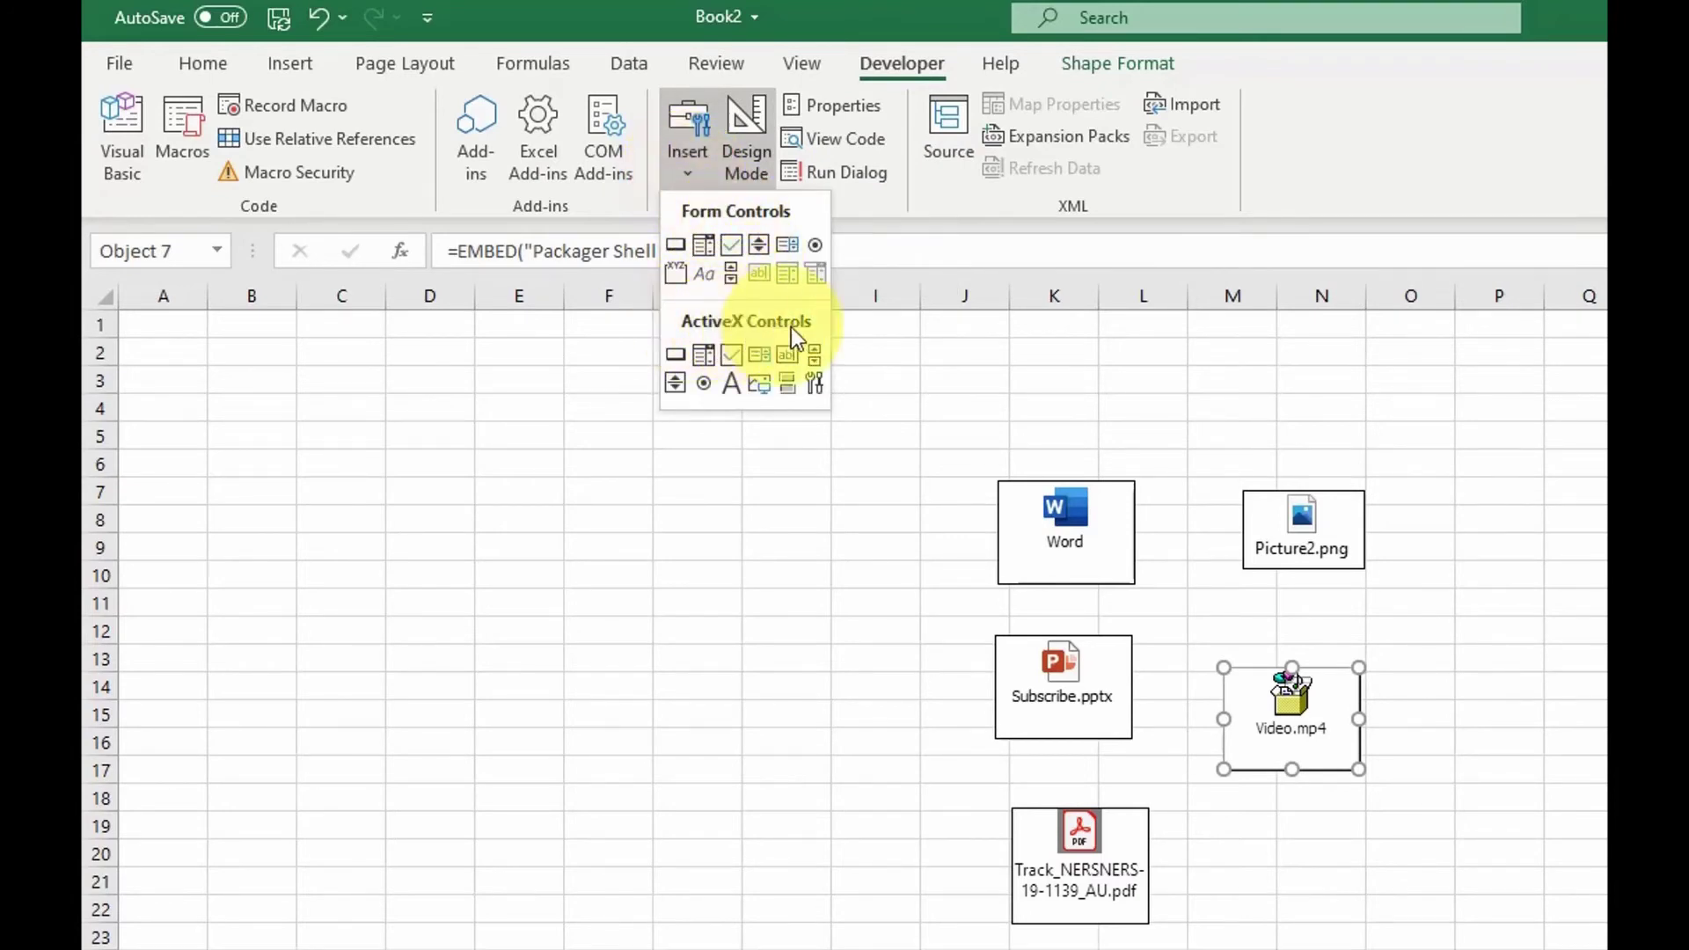
click(813, 387)
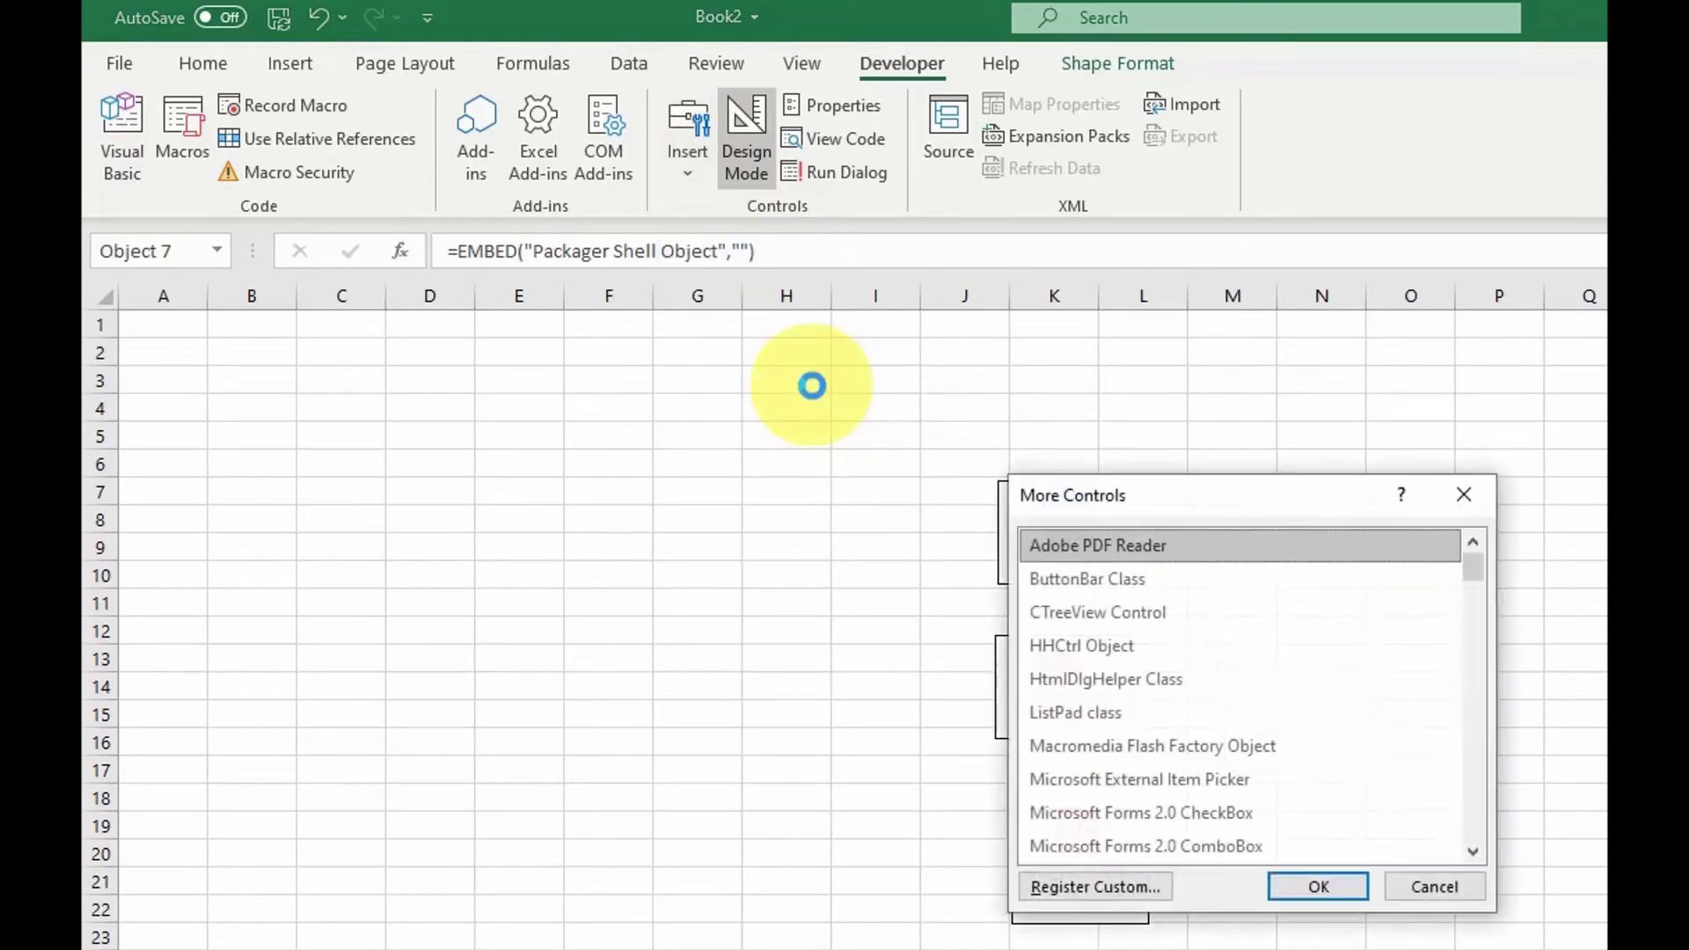
scroll(1390, 778, down, 9)
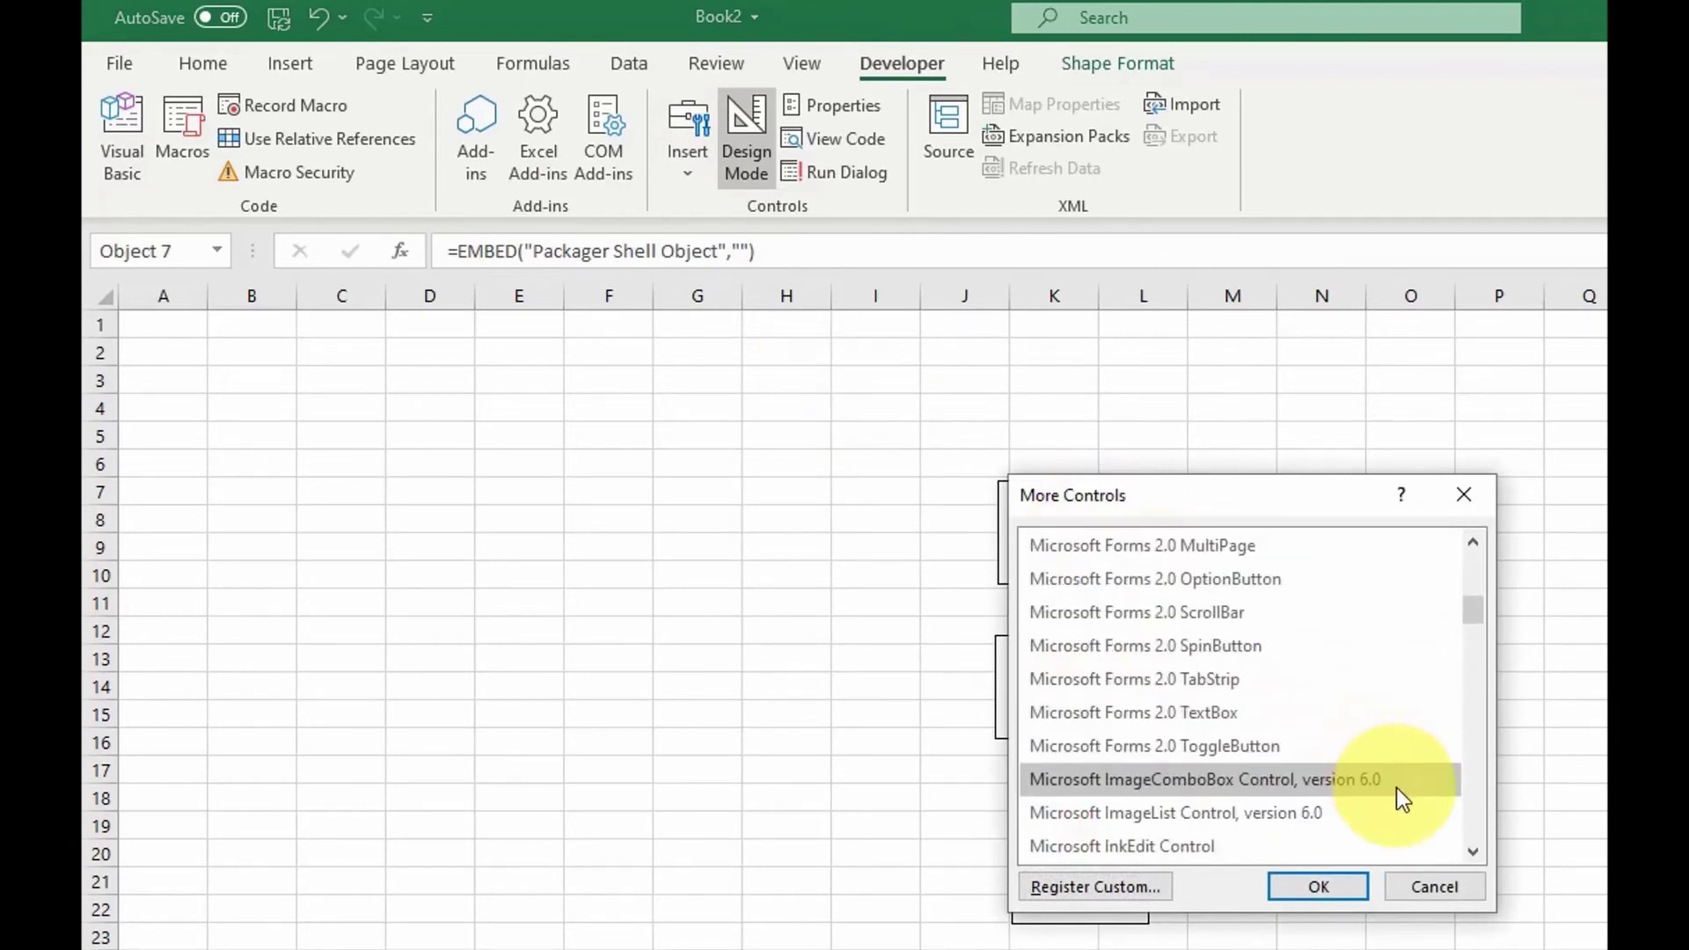
scroll(1383, 794, down, 10)
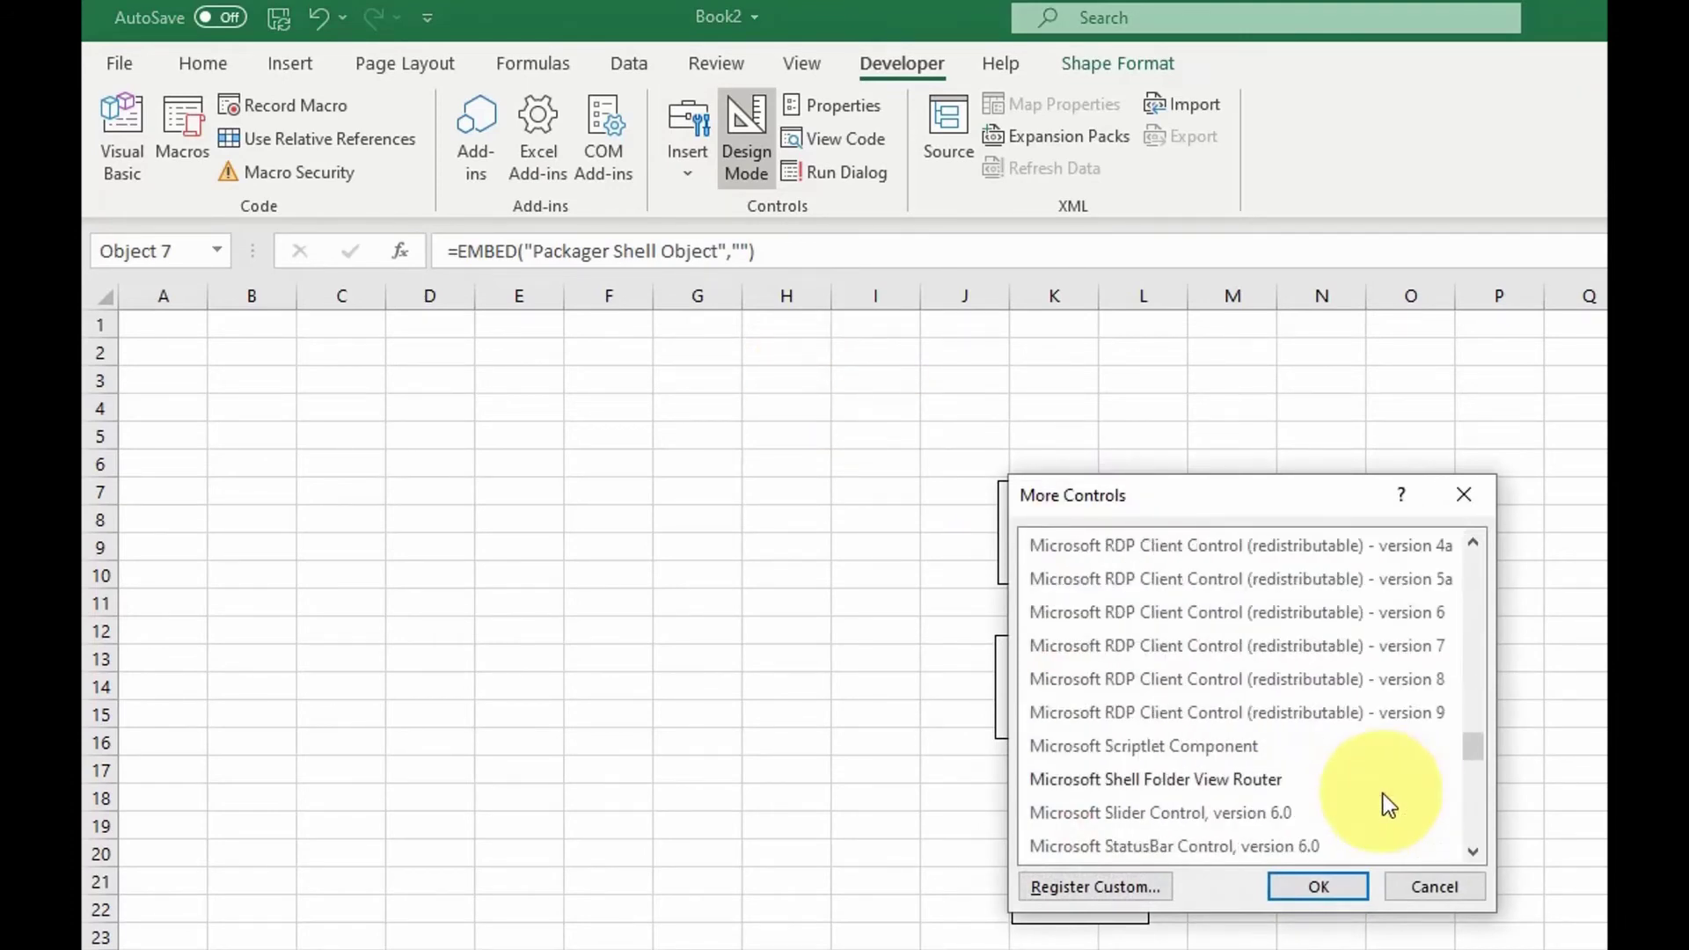
scroll(1381, 791, up, 3)
scroll(1376, 789, down, 6)
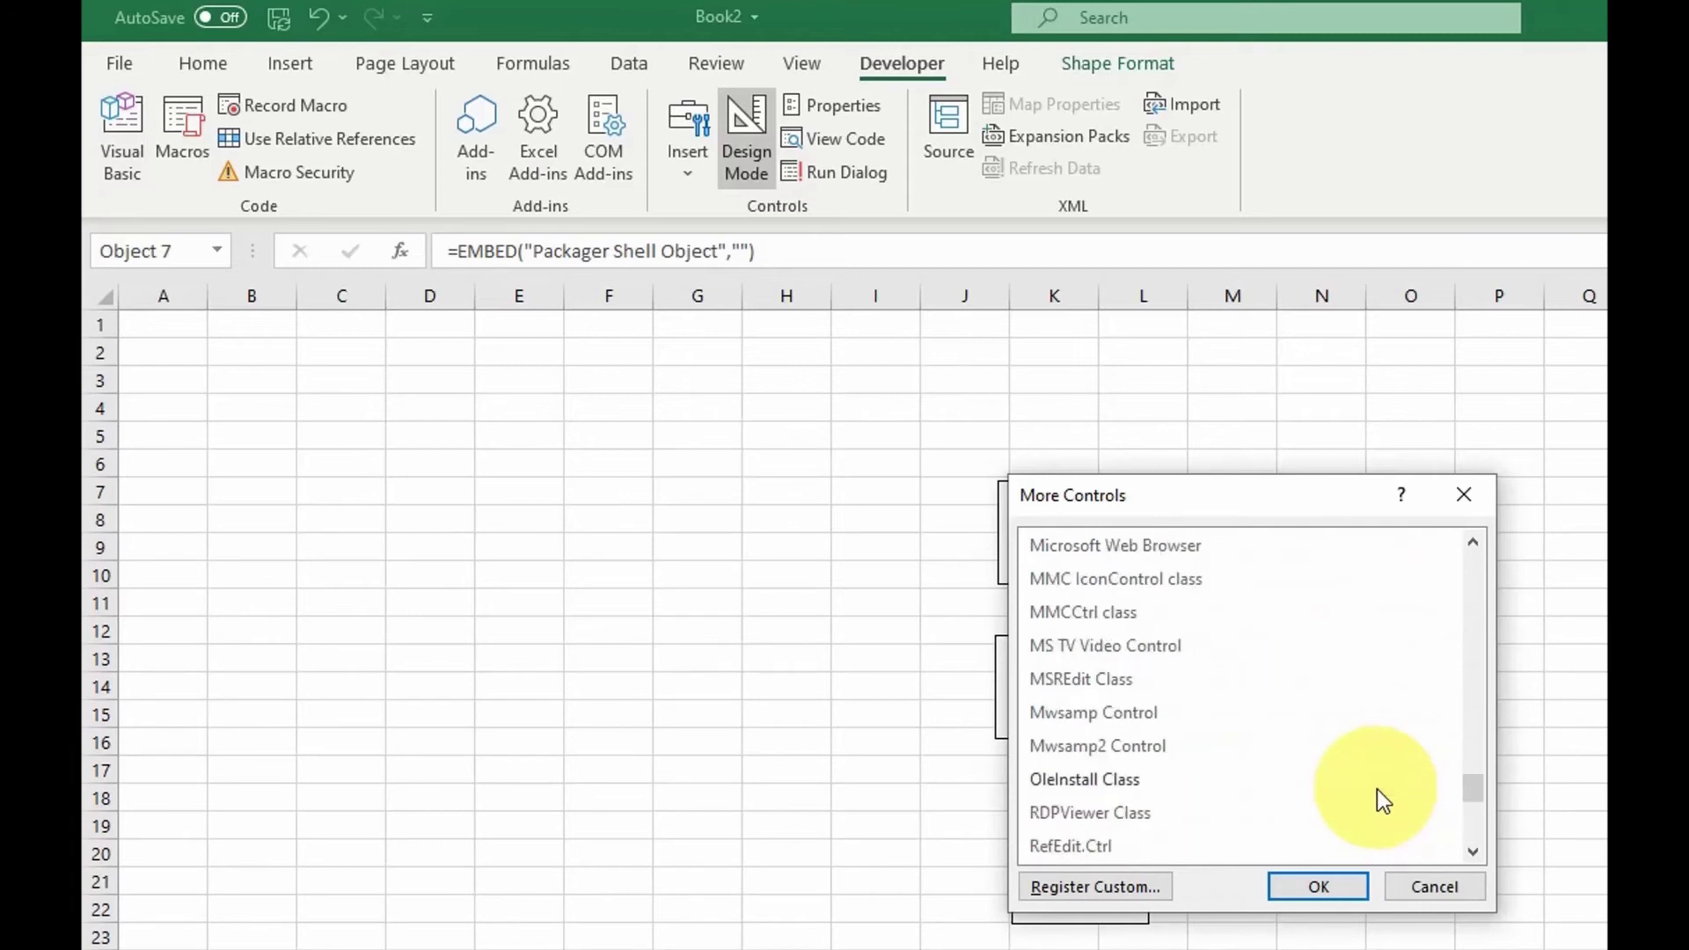
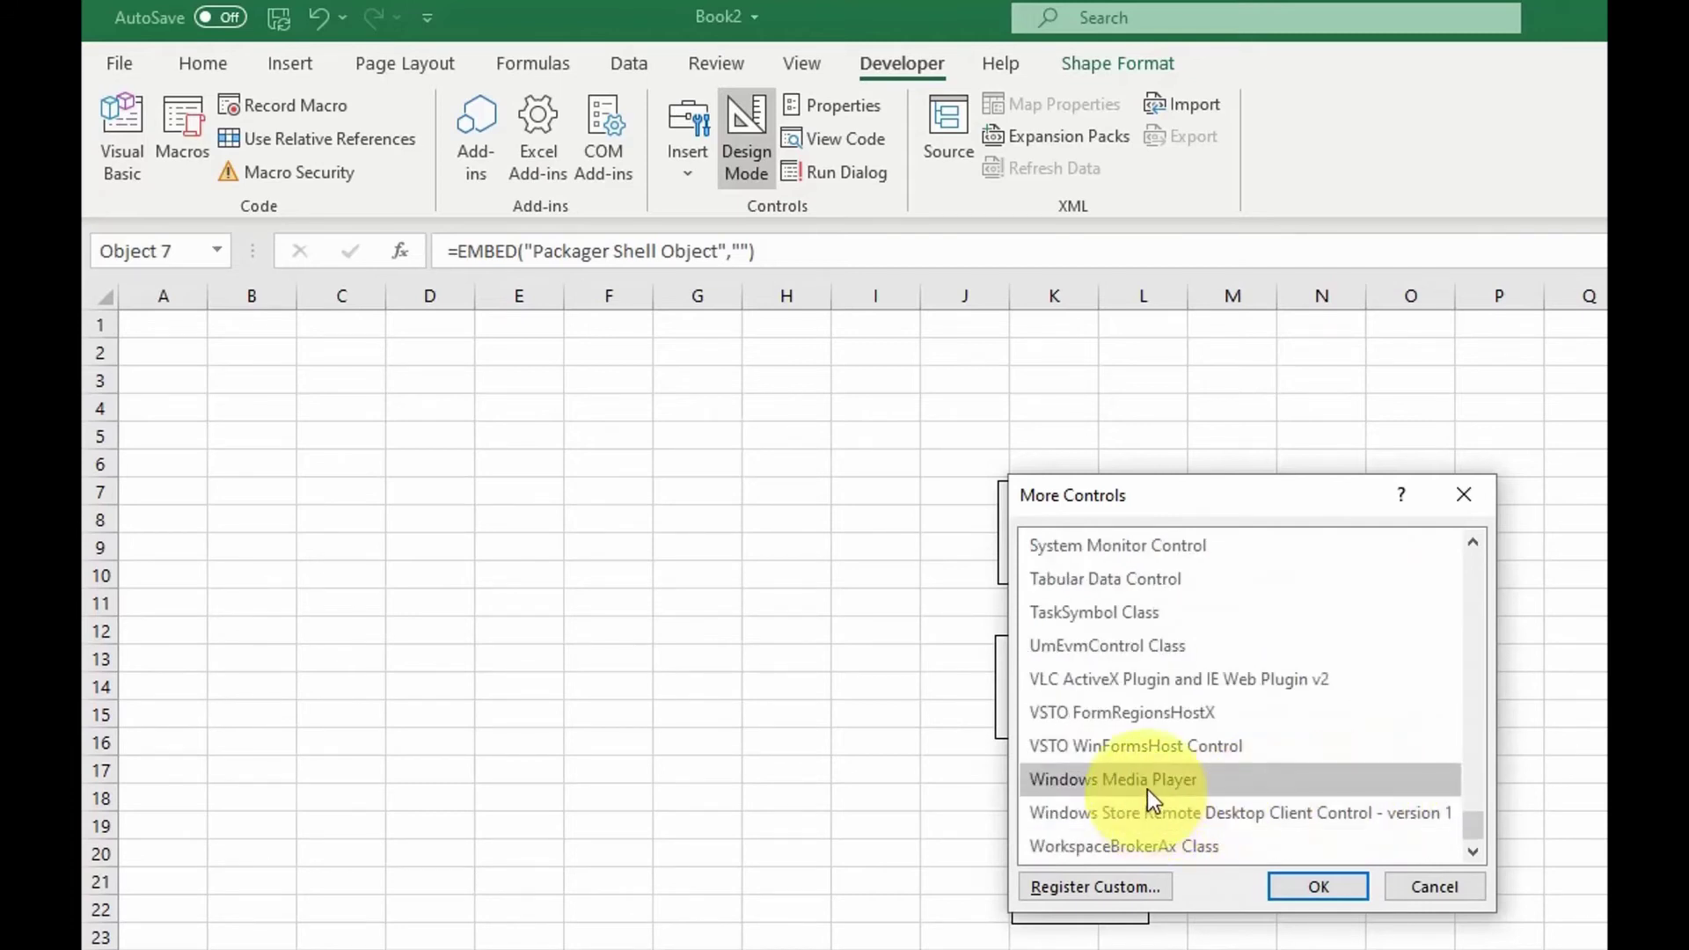
click(1146, 779)
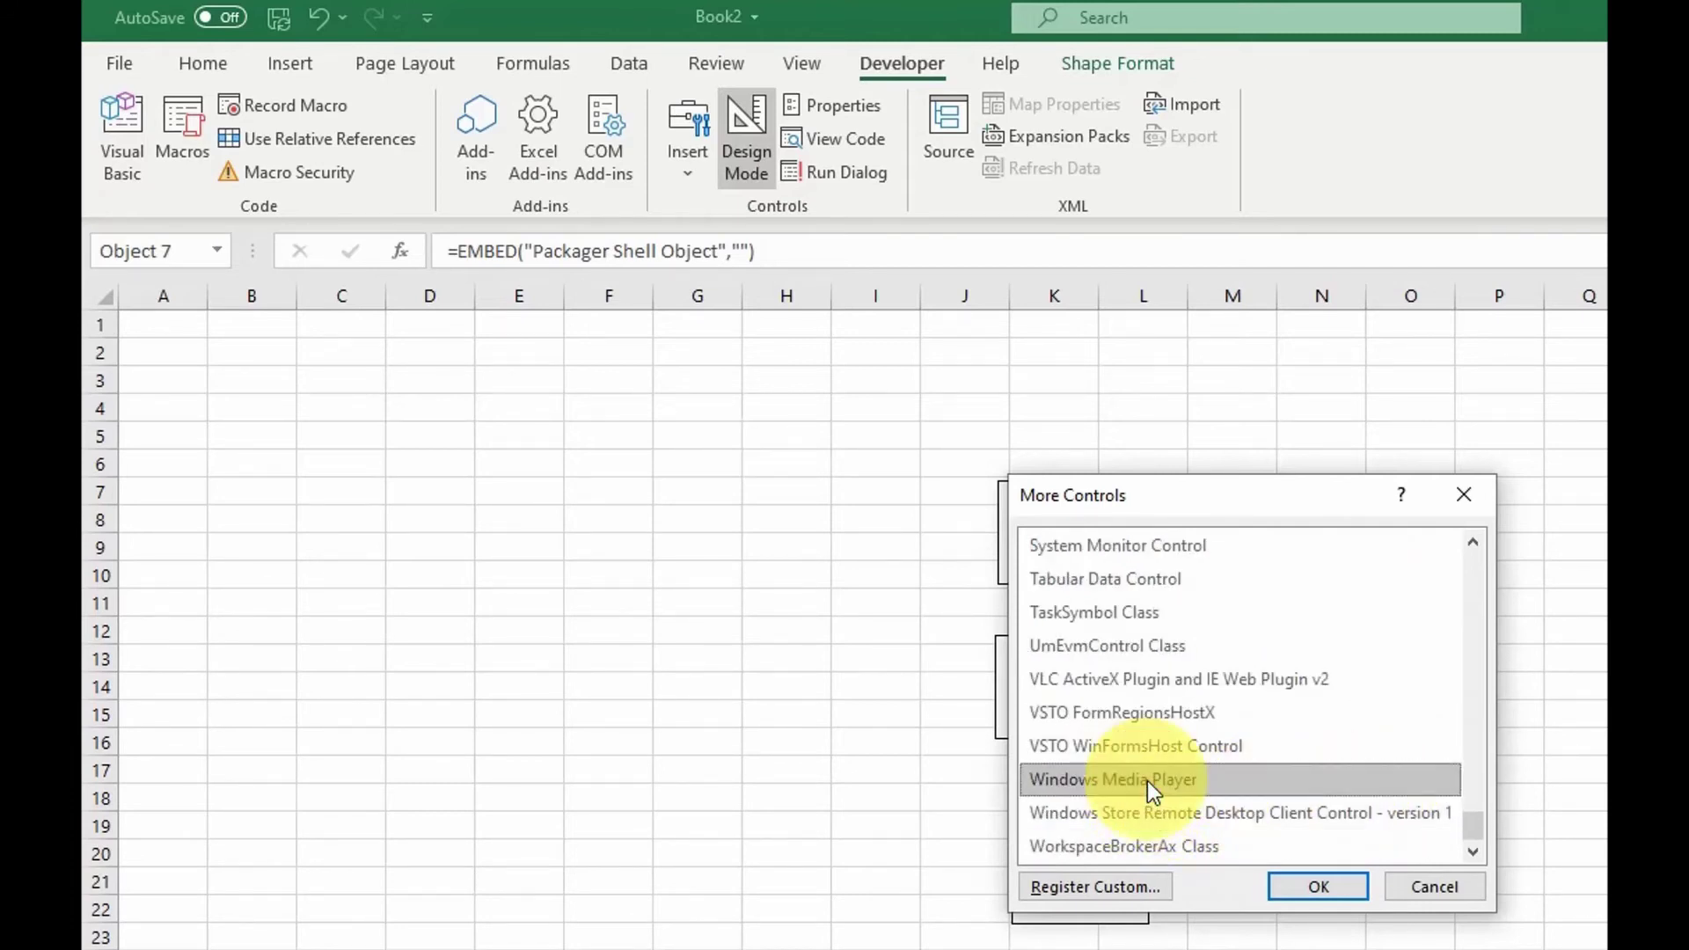
click(1318, 886)
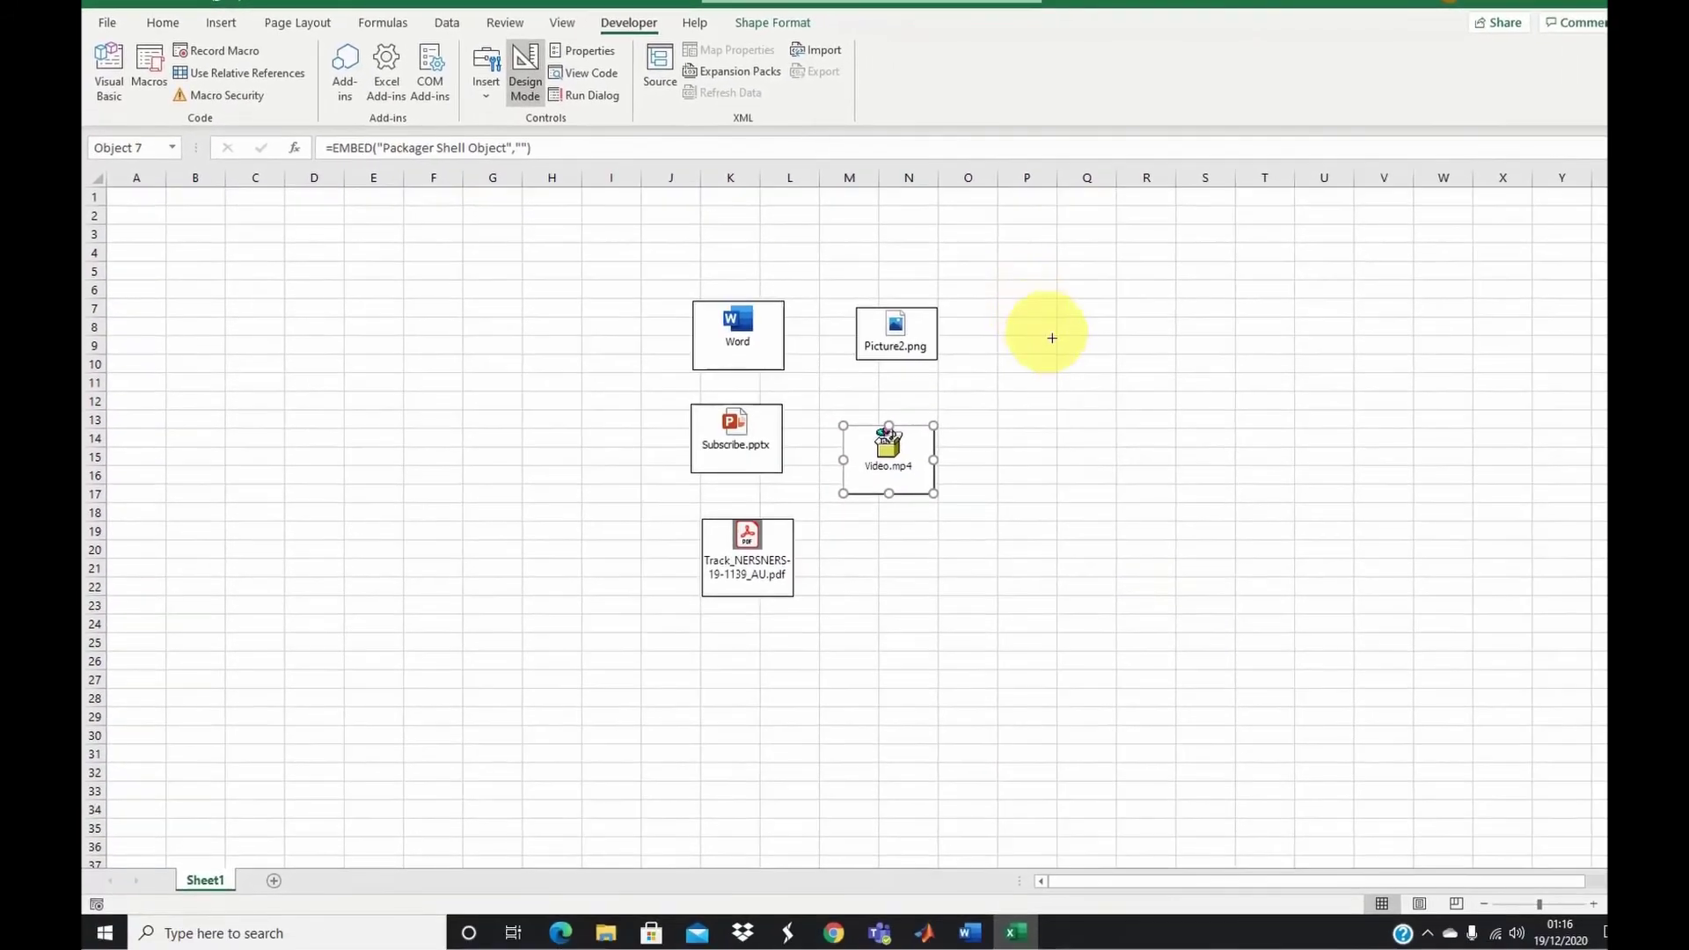
drag(1056, 353, 1564, 668)
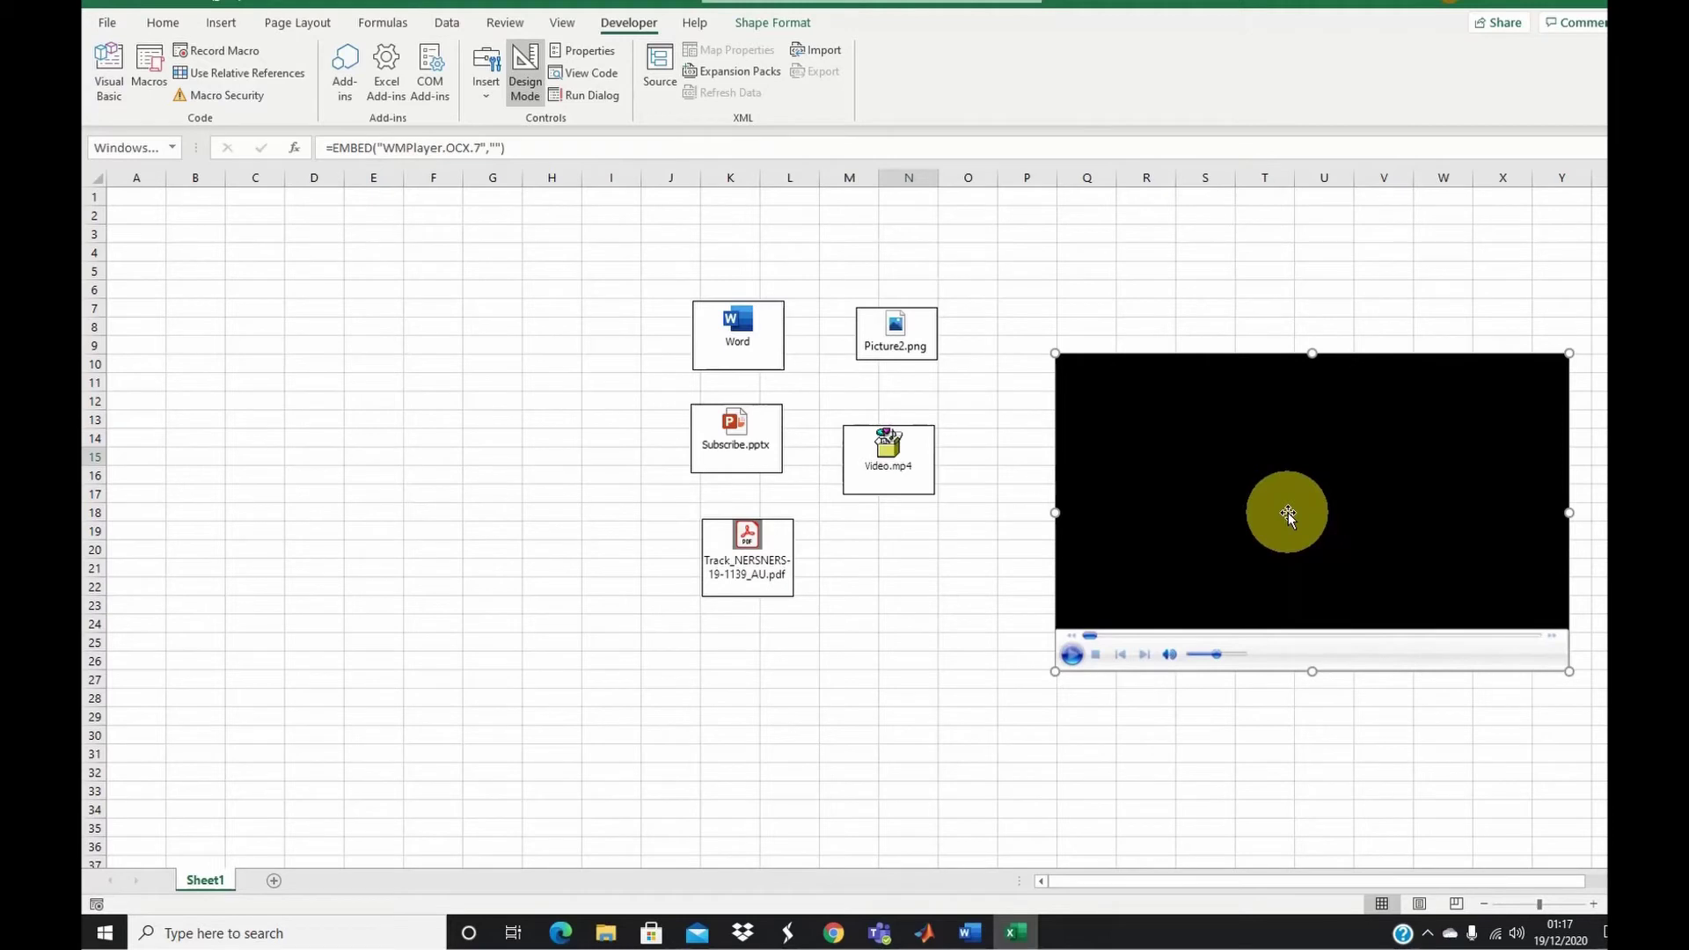
- Set the media player control's source file to F:\Example\Video.mp4 in its custom properties and apply it
right_click(1288, 513)
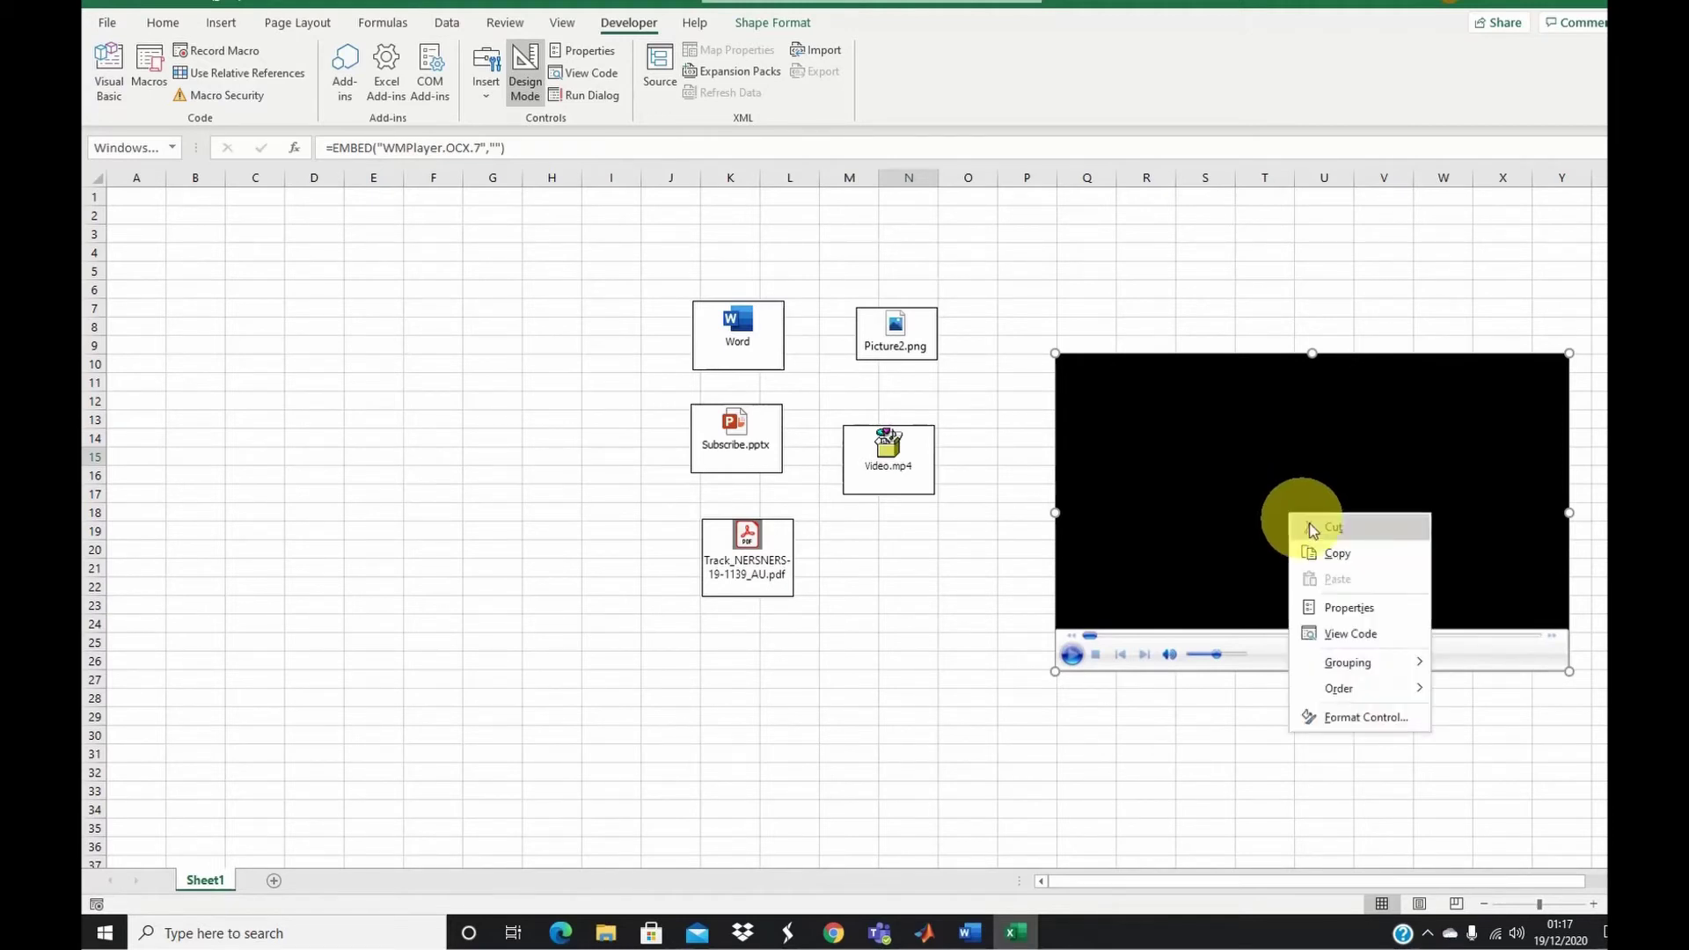
click(1350, 610)
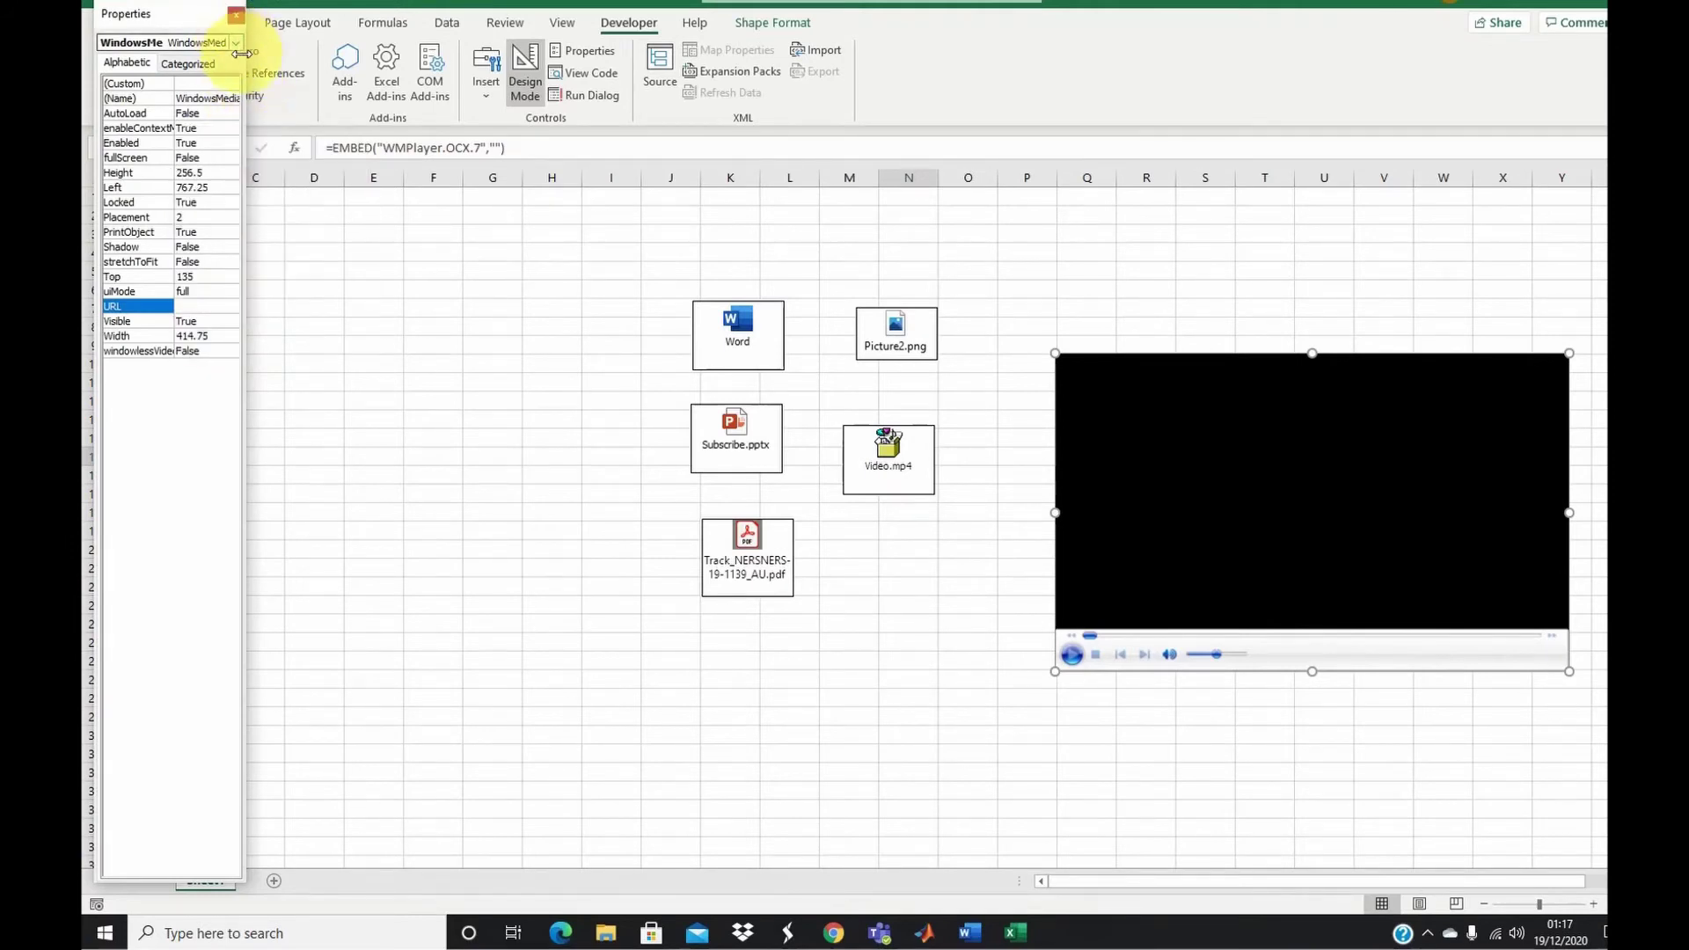
drag(267, 60, 442, 483)
click(194, 83)
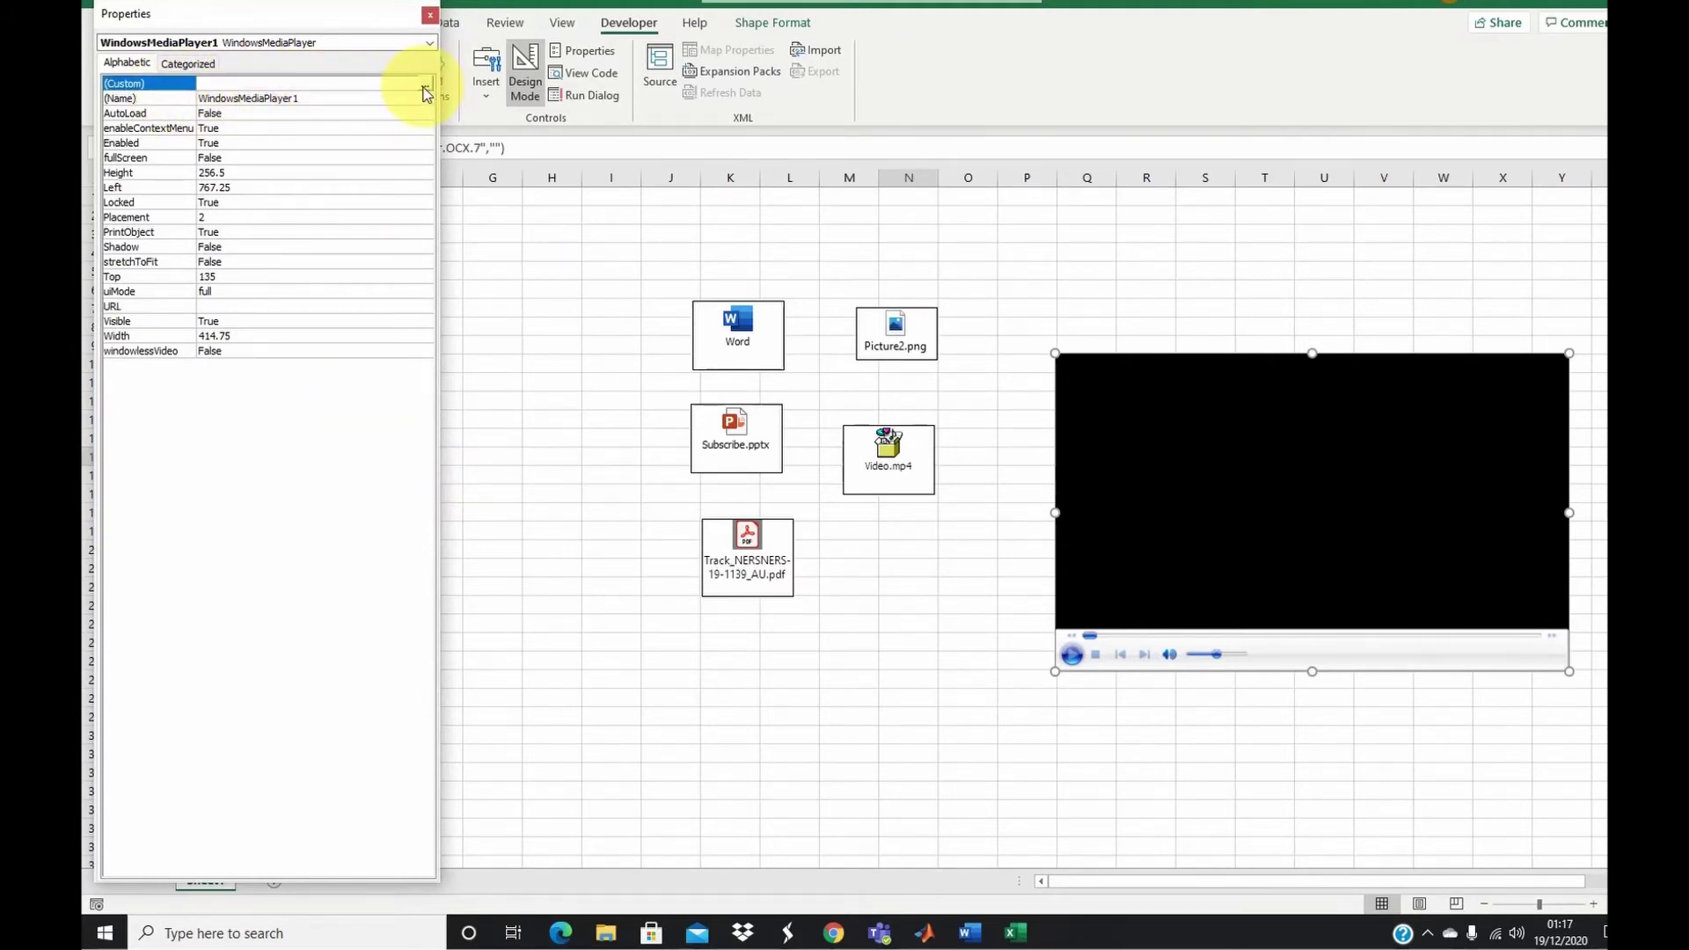
click(425, 85)
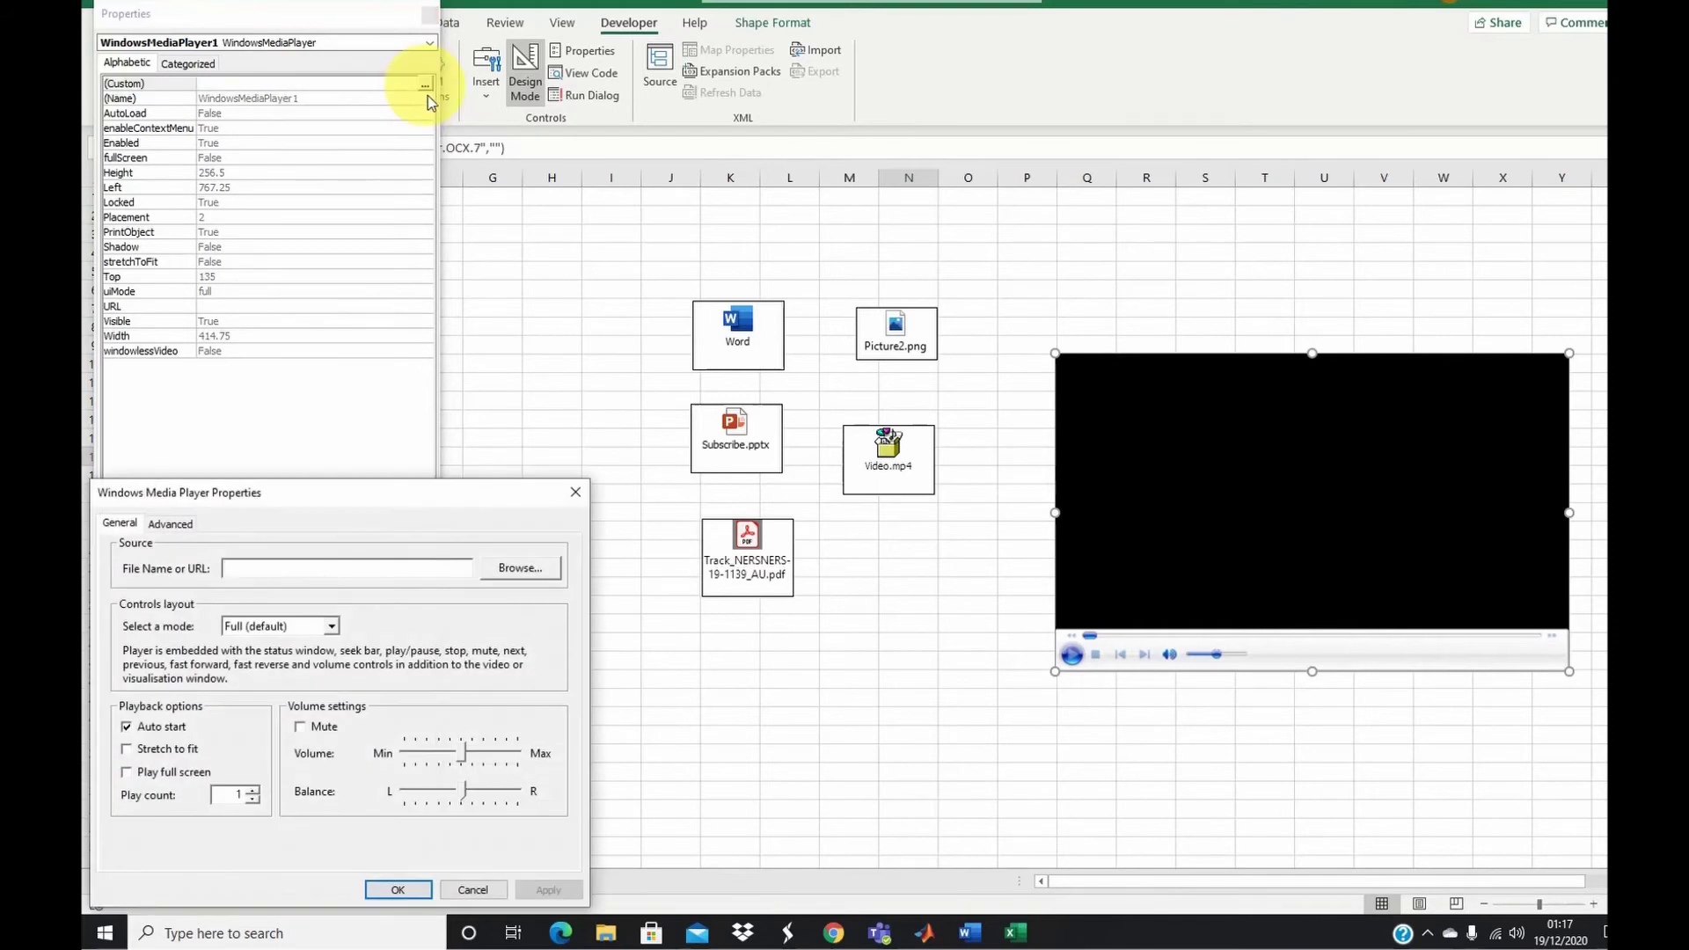
drag(382, 507, 428, 324)
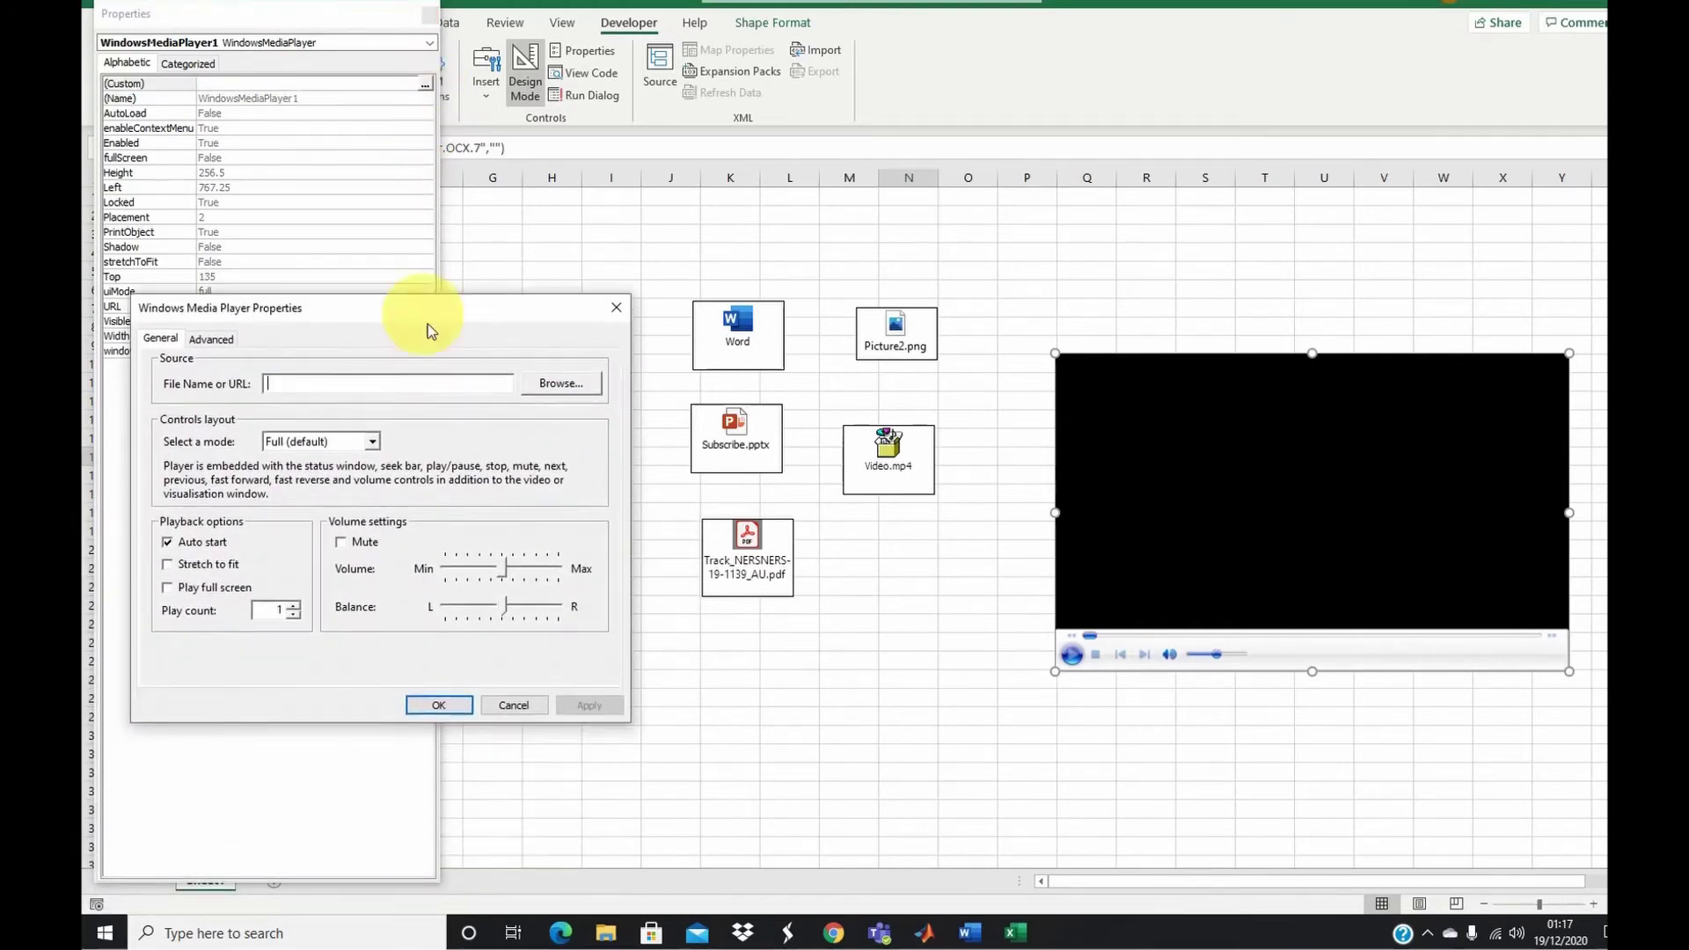
click(557, 390)
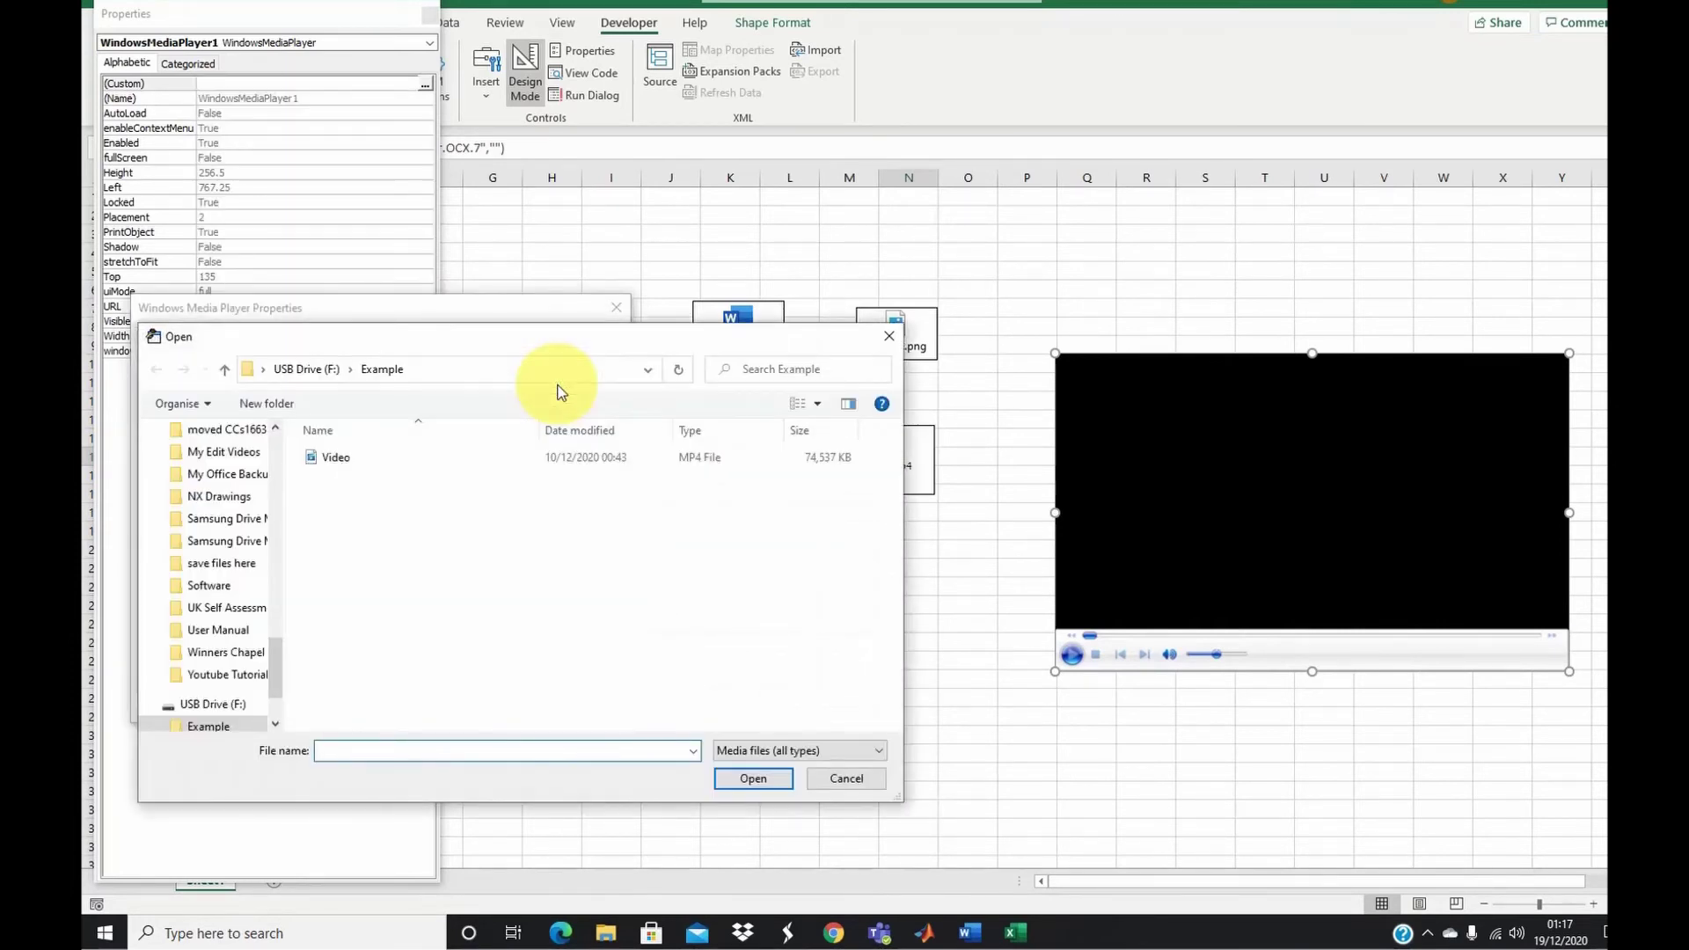
click(337, 459)
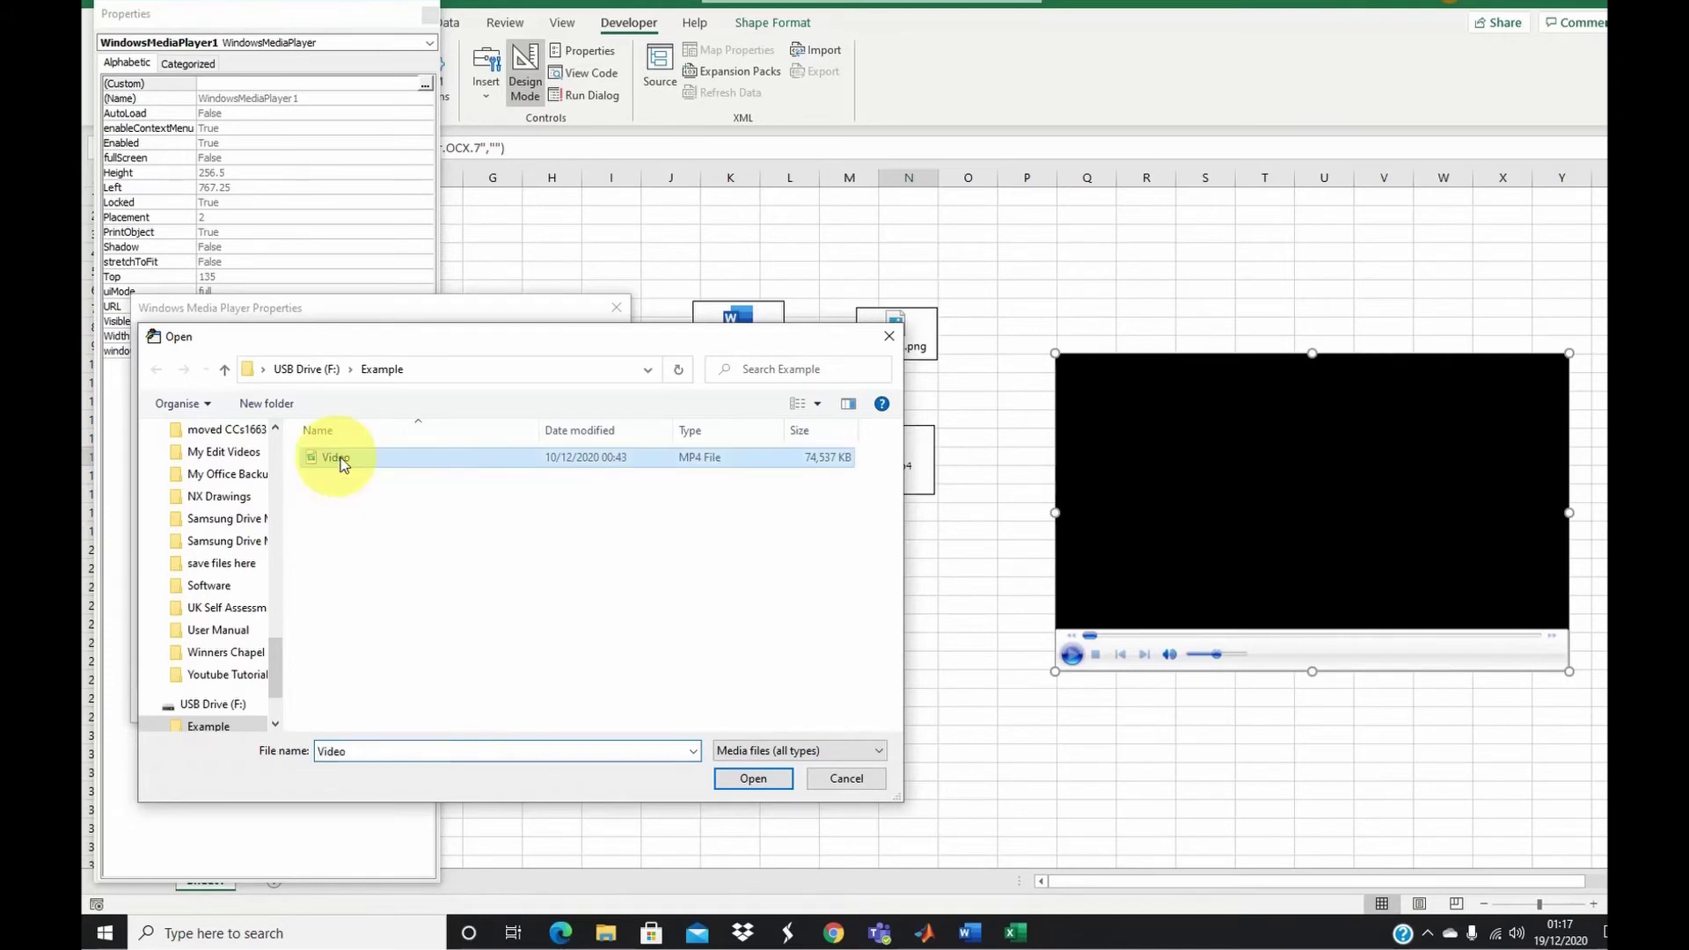
click(762, 781)
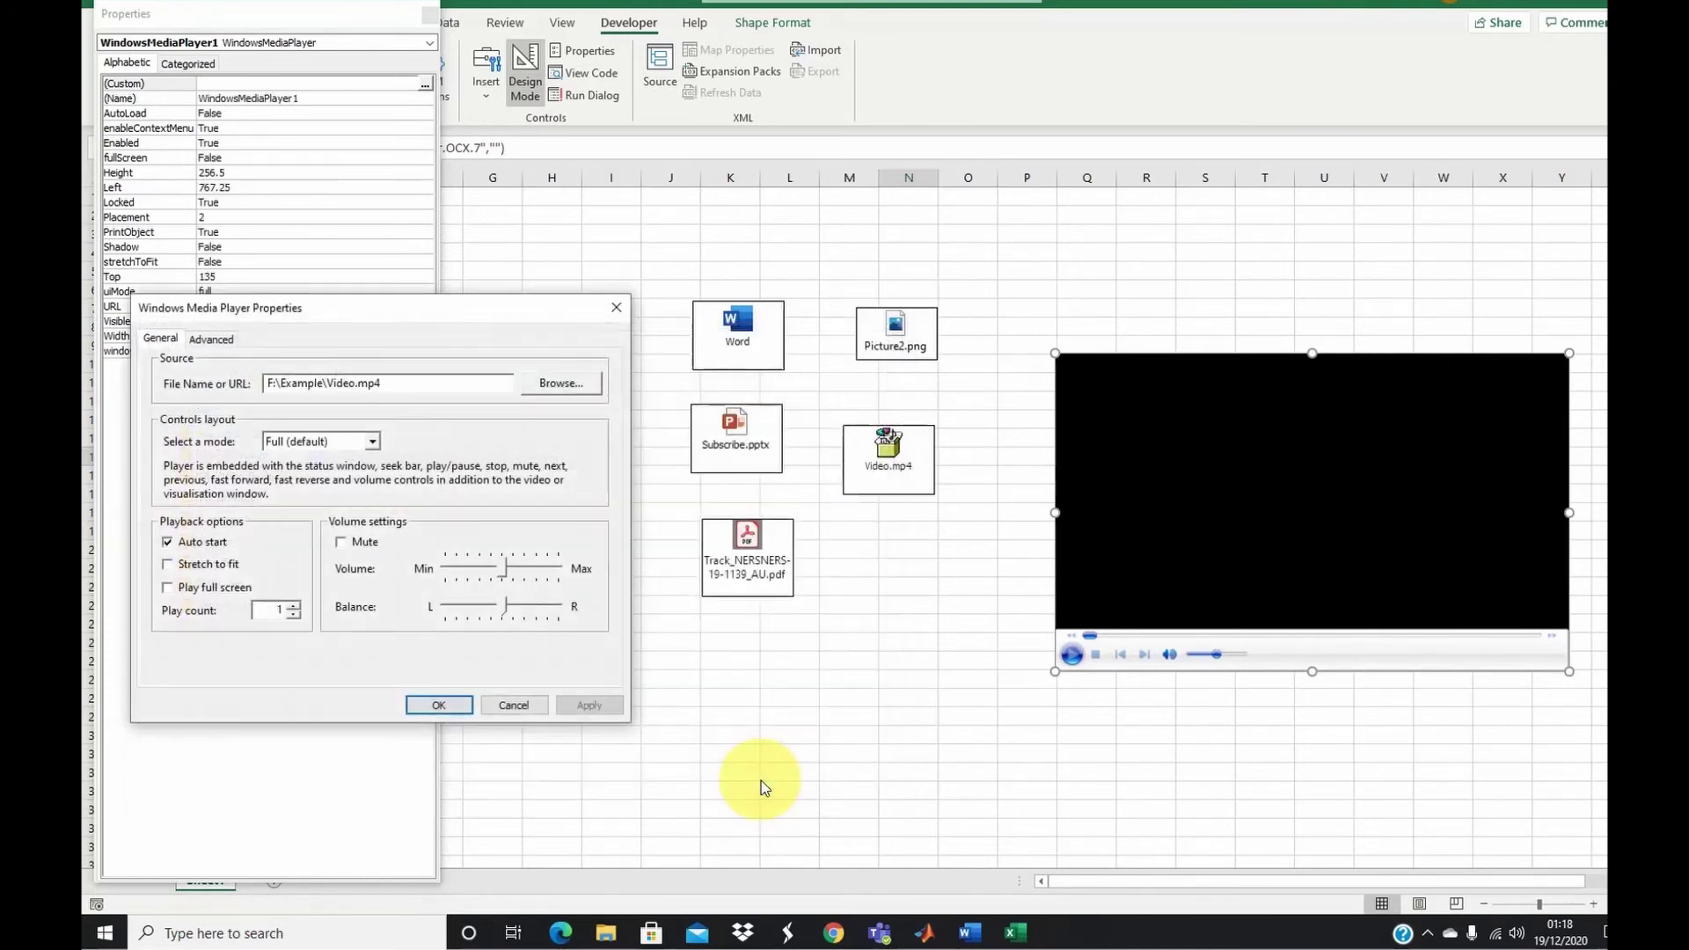
click(590, 707)
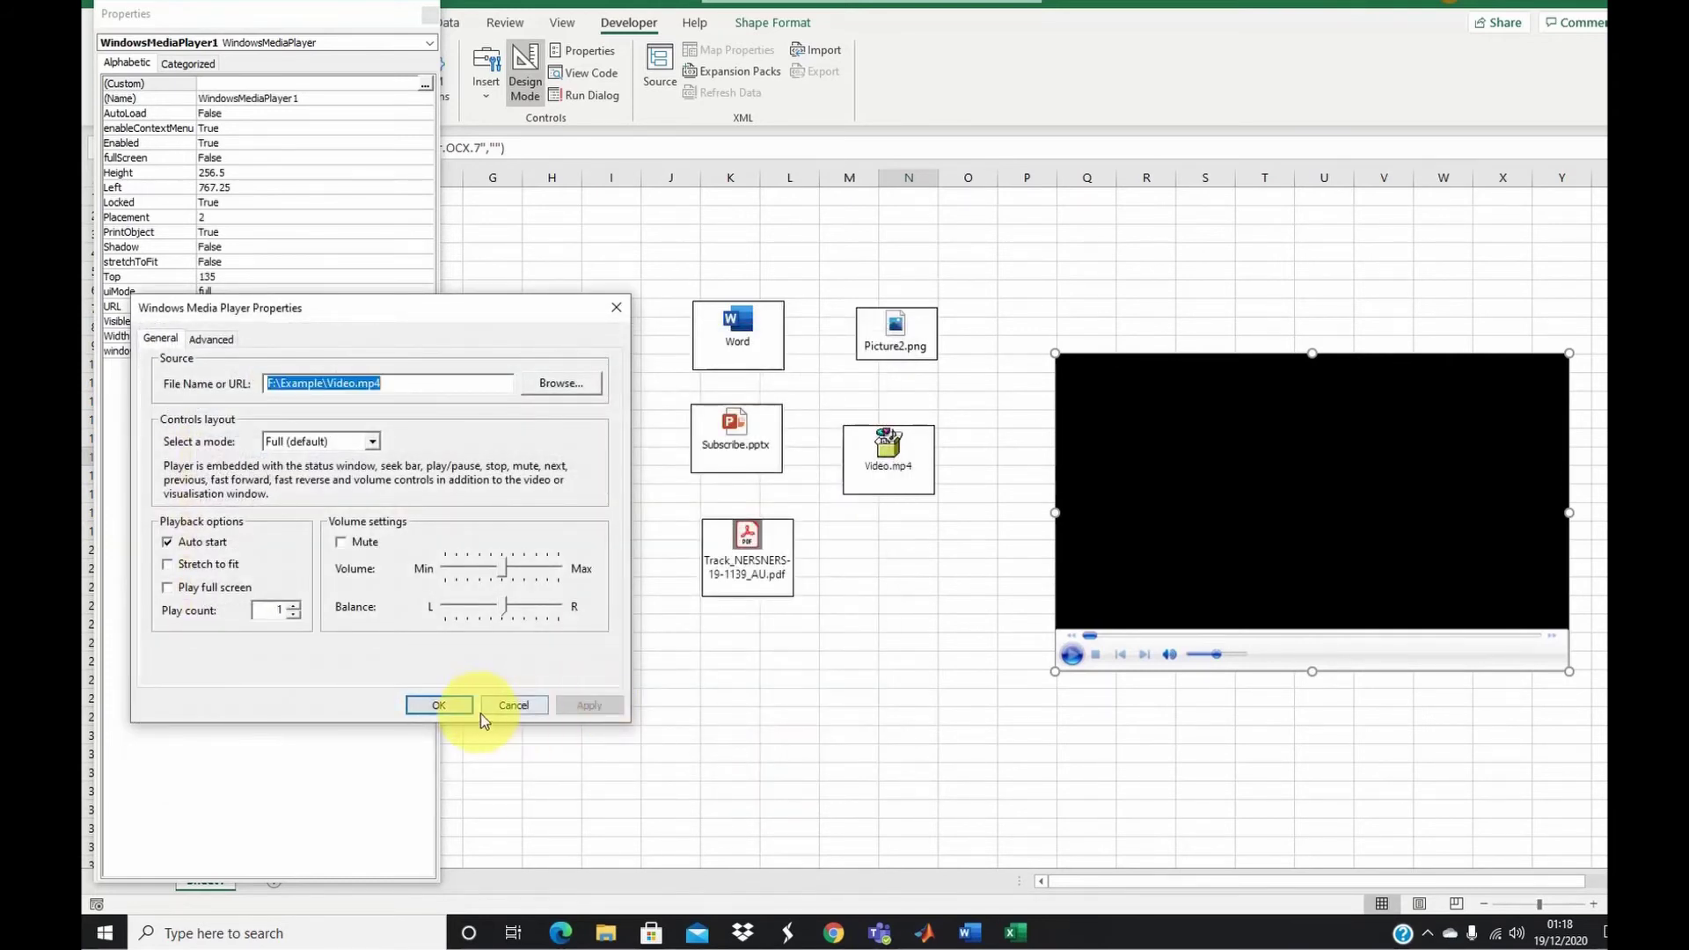
- Confirm and close the media player control's properties, and switch Design Mode off, on and off again to play and restart the video
click(443, 706)
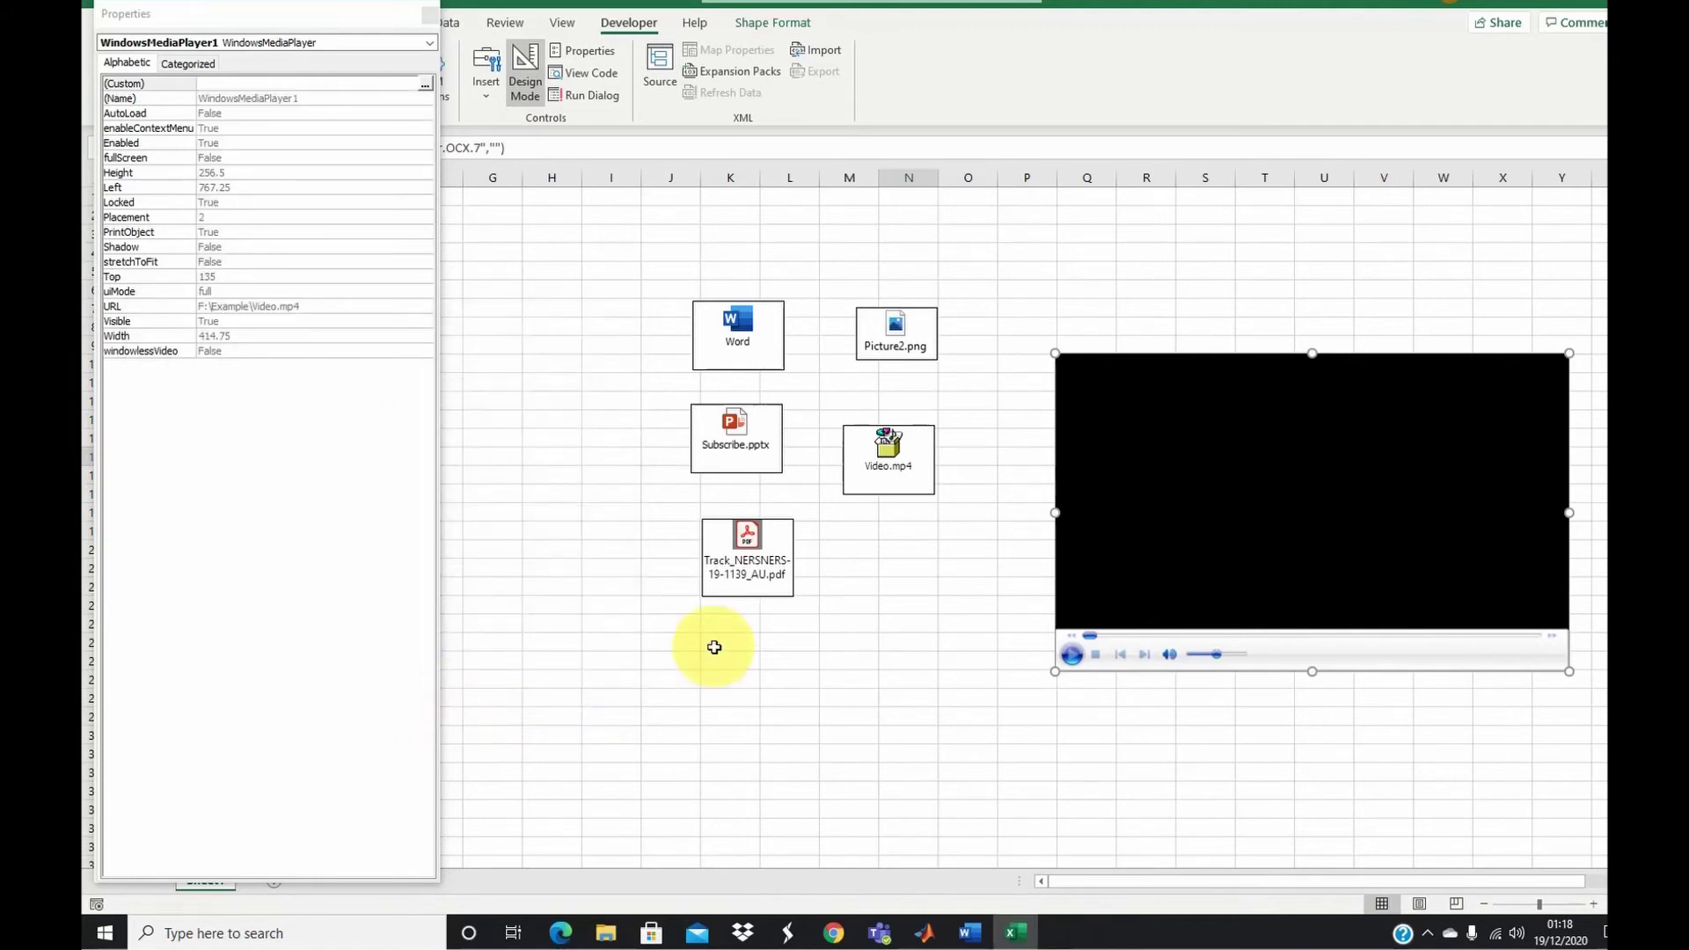
click(430, 15)
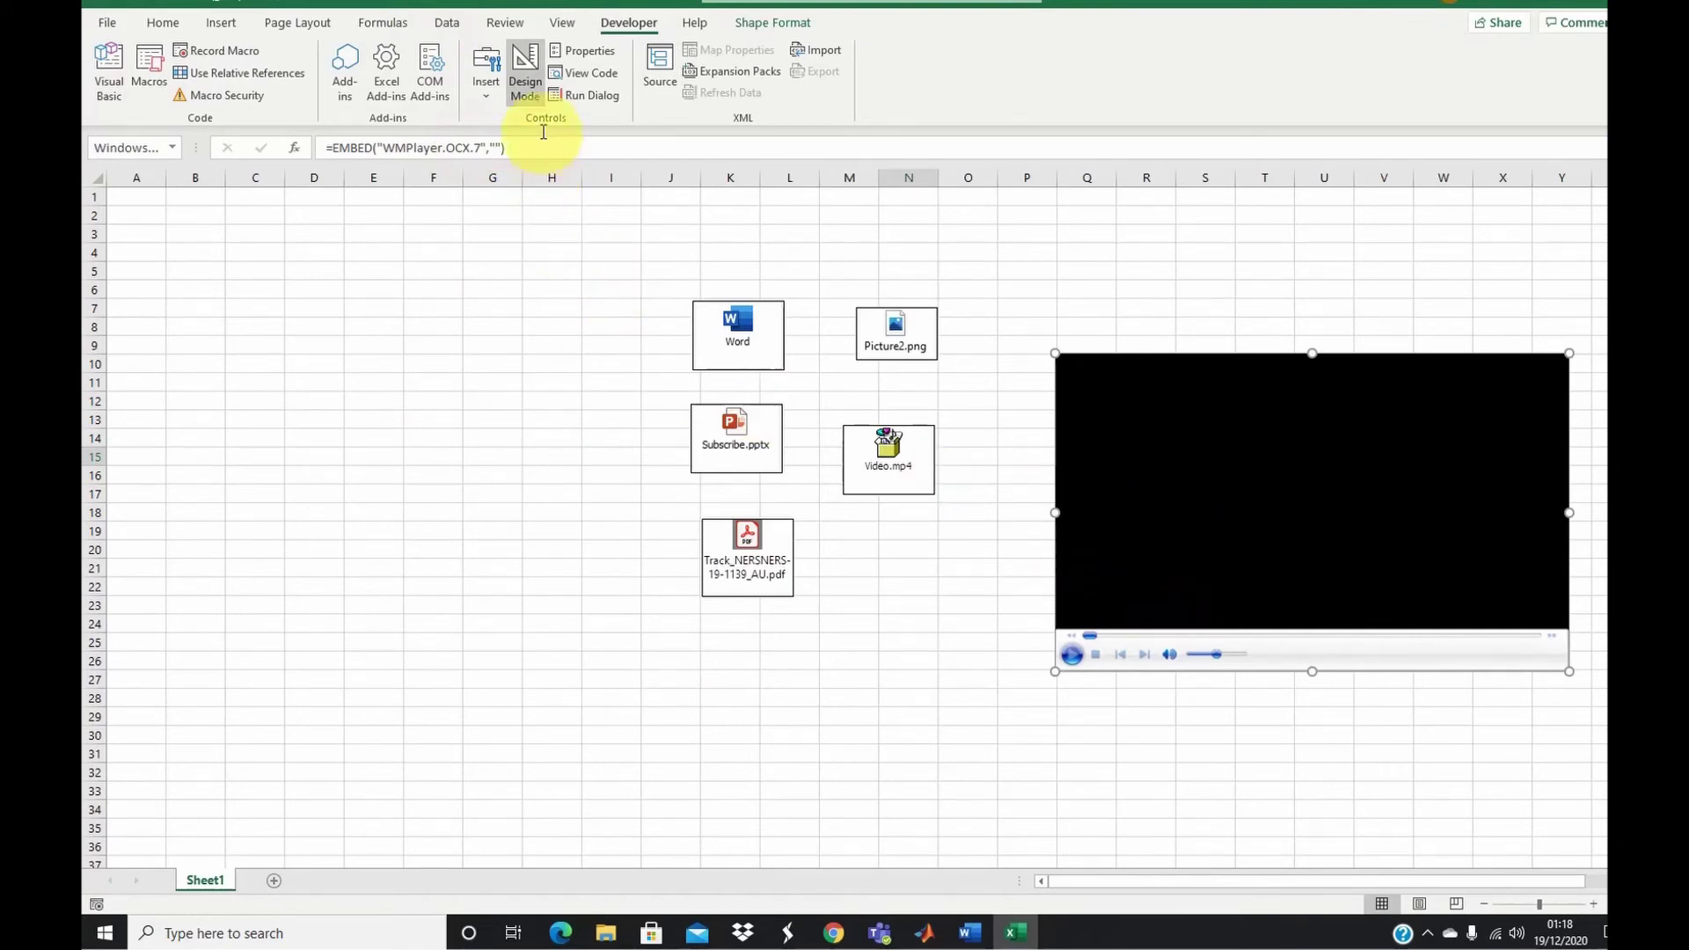
click(528, 86)
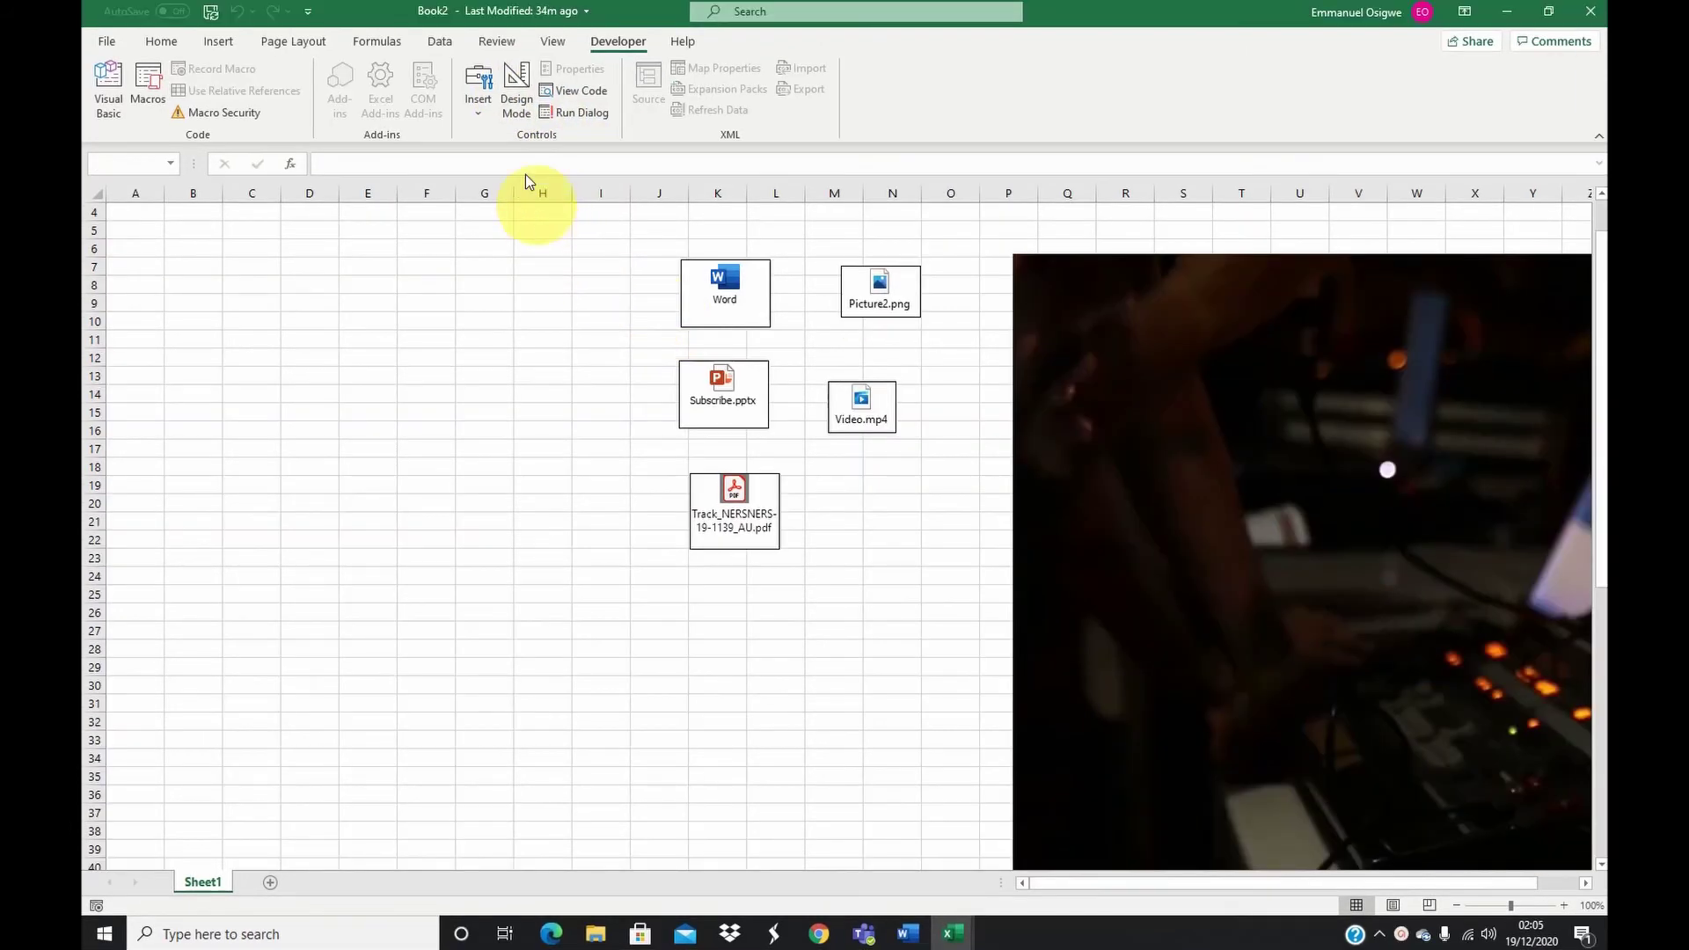
click(517, 104)
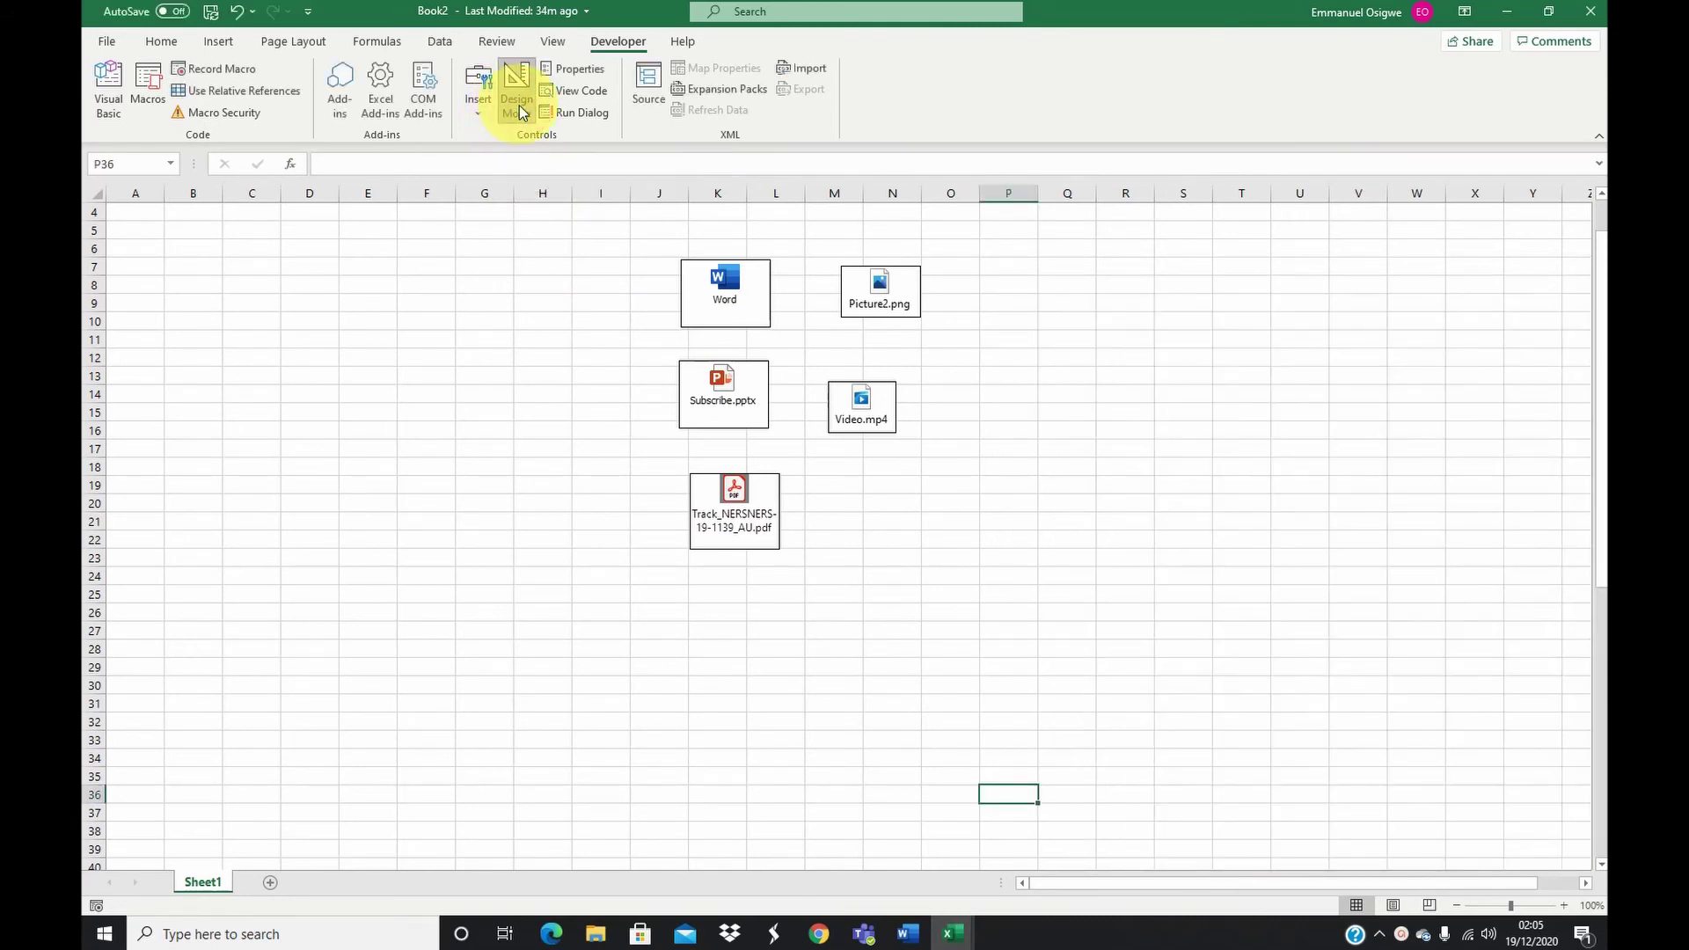
click(519, 104)
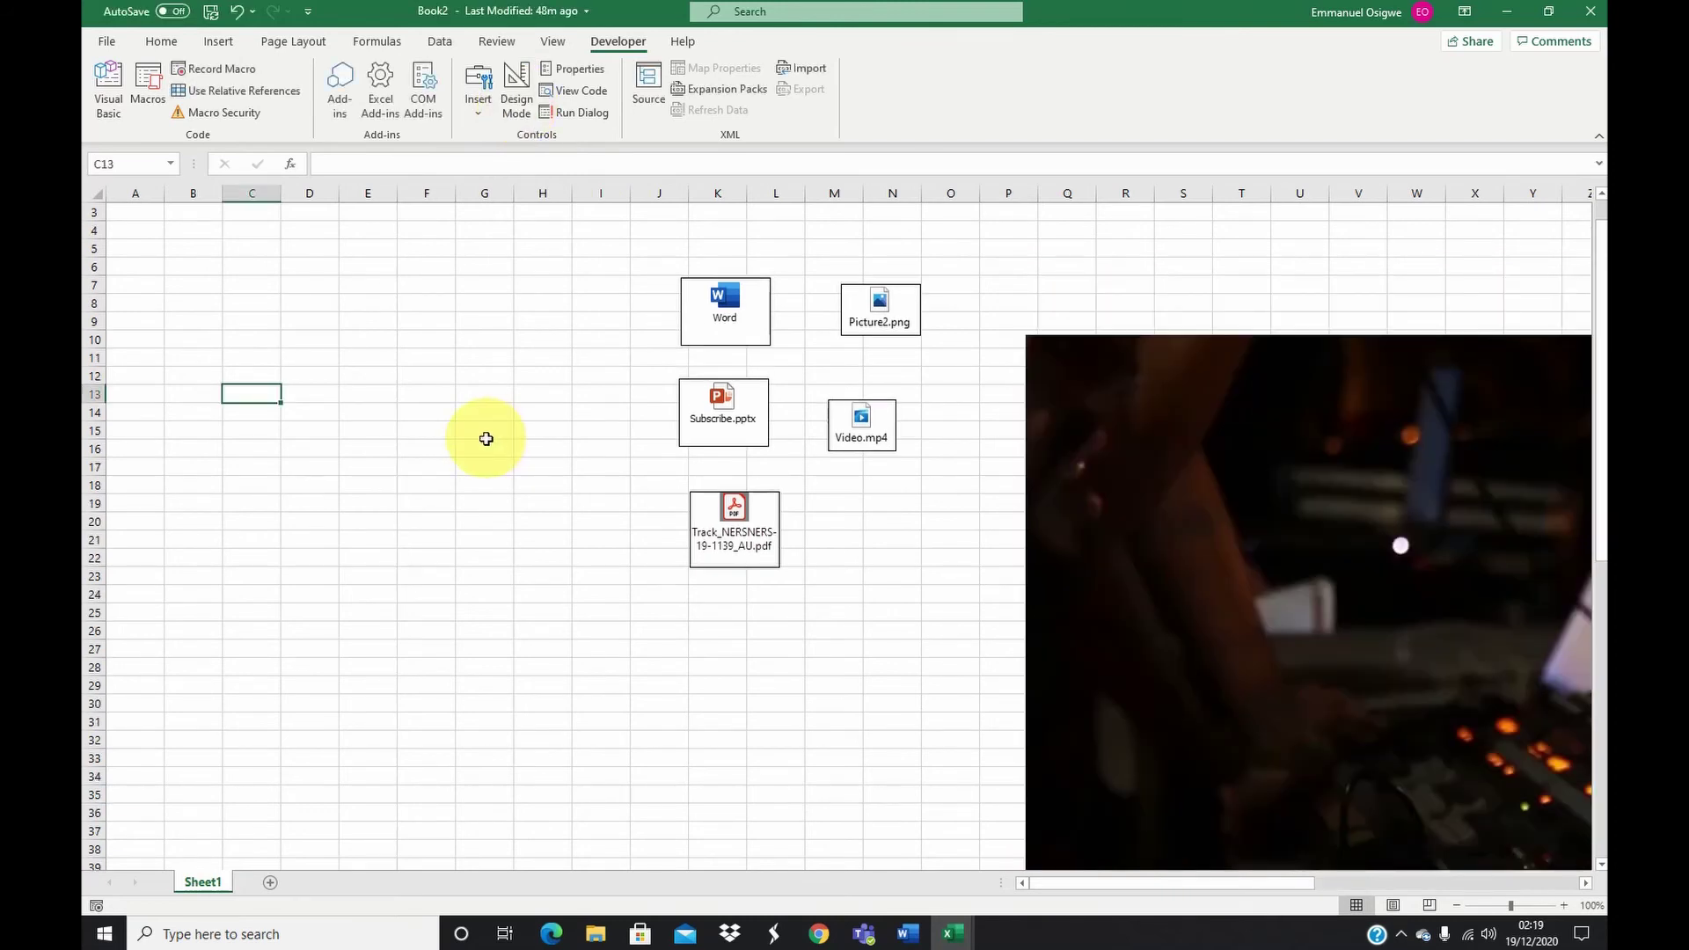
- Add the Web Video Player add-in from the Office Add-ins store to the worksheet, accepting its license terms
click(161, 41)
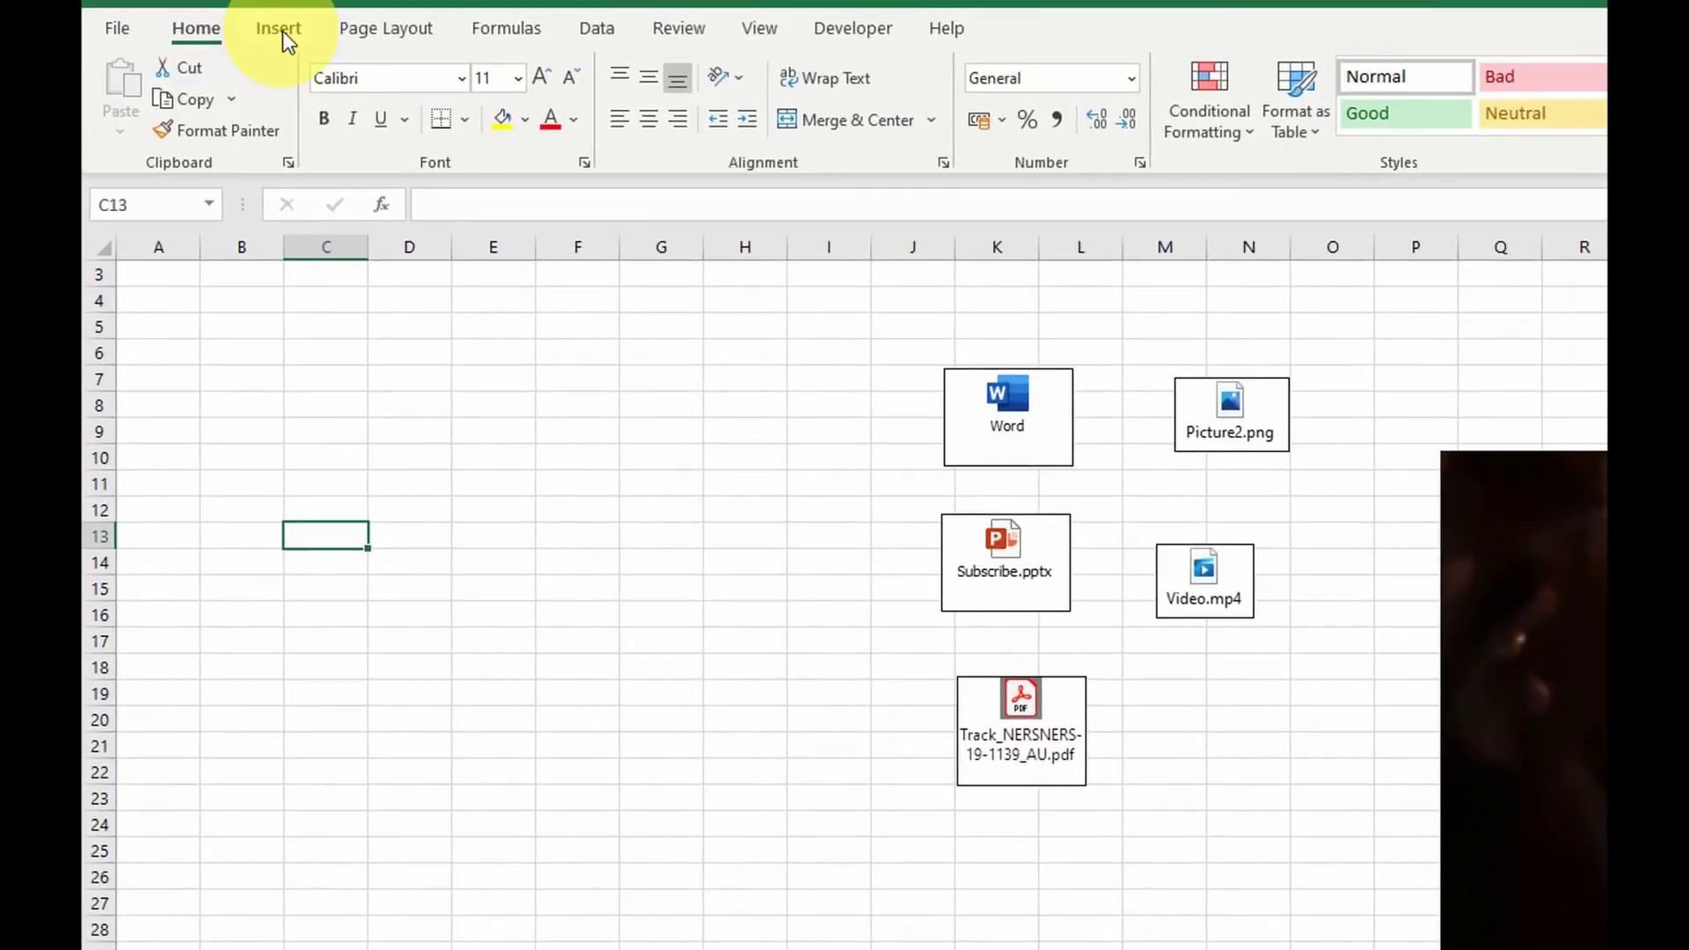
click(283, 30)
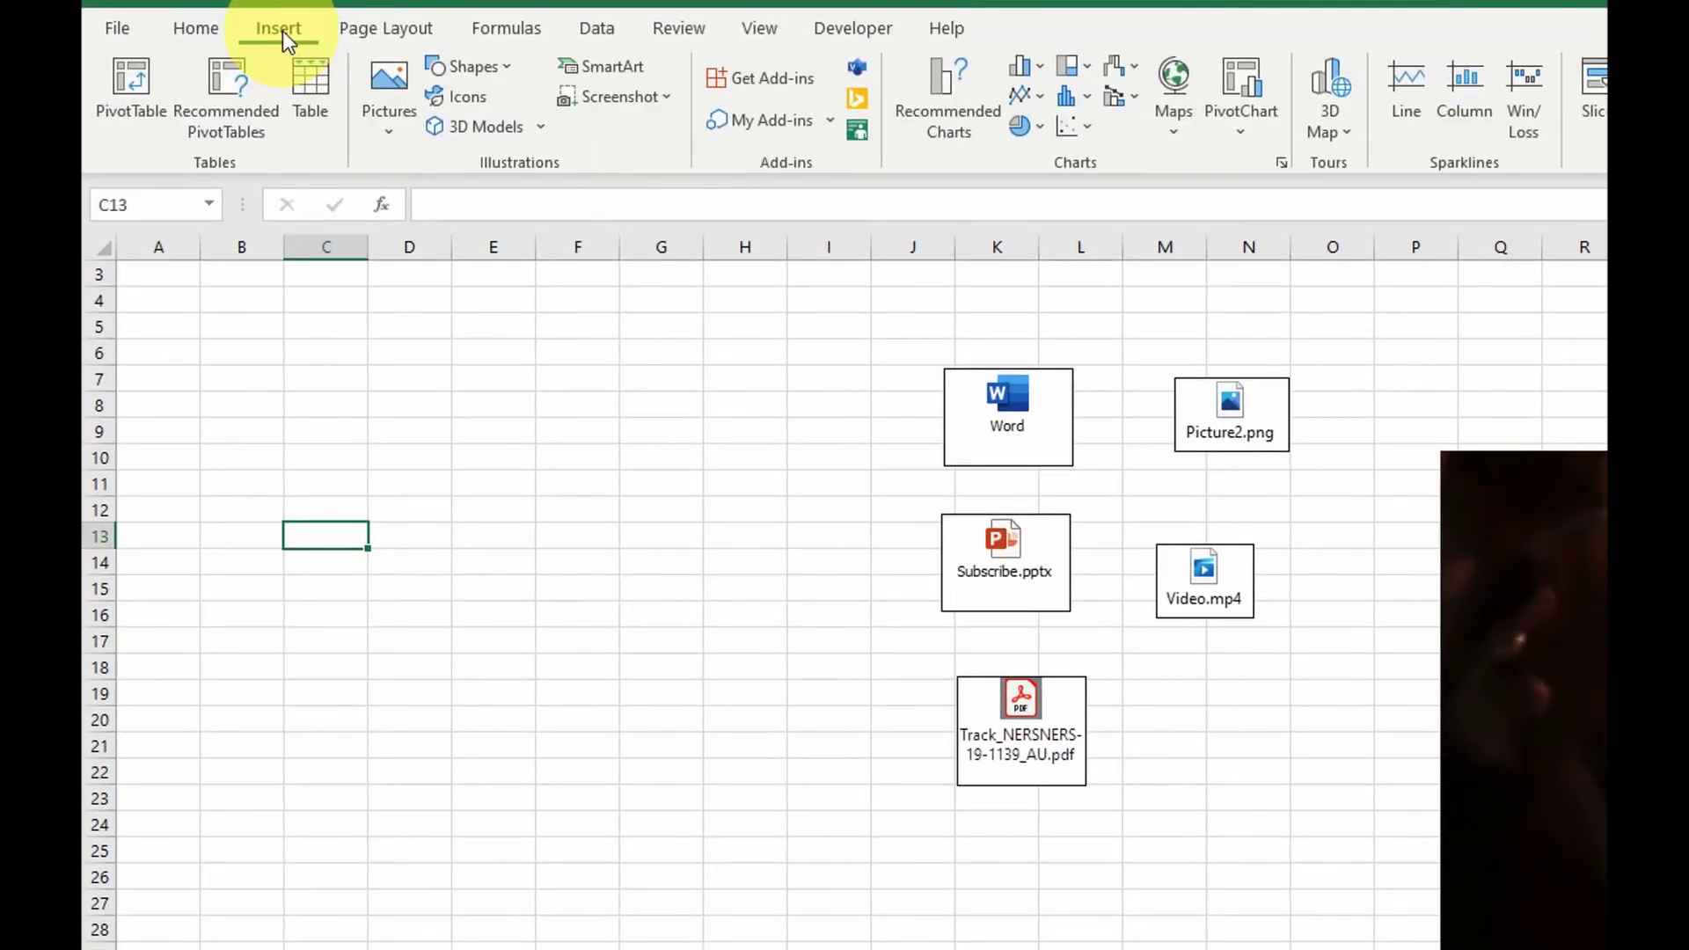
click(788, 122)
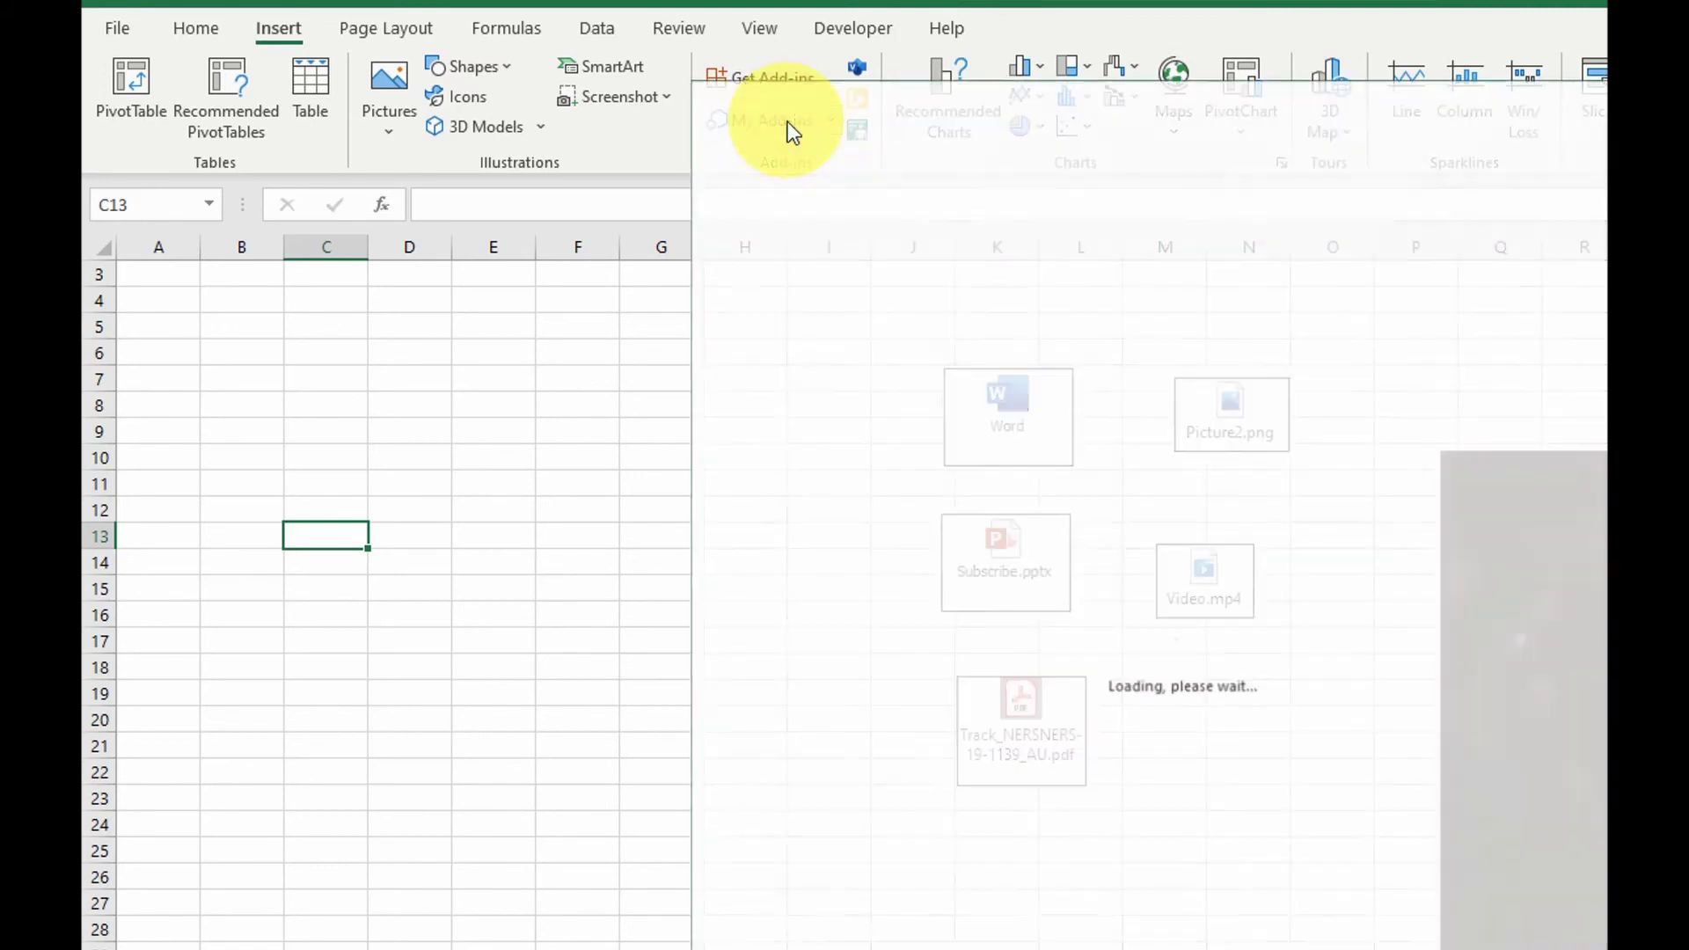
click(855, 169)
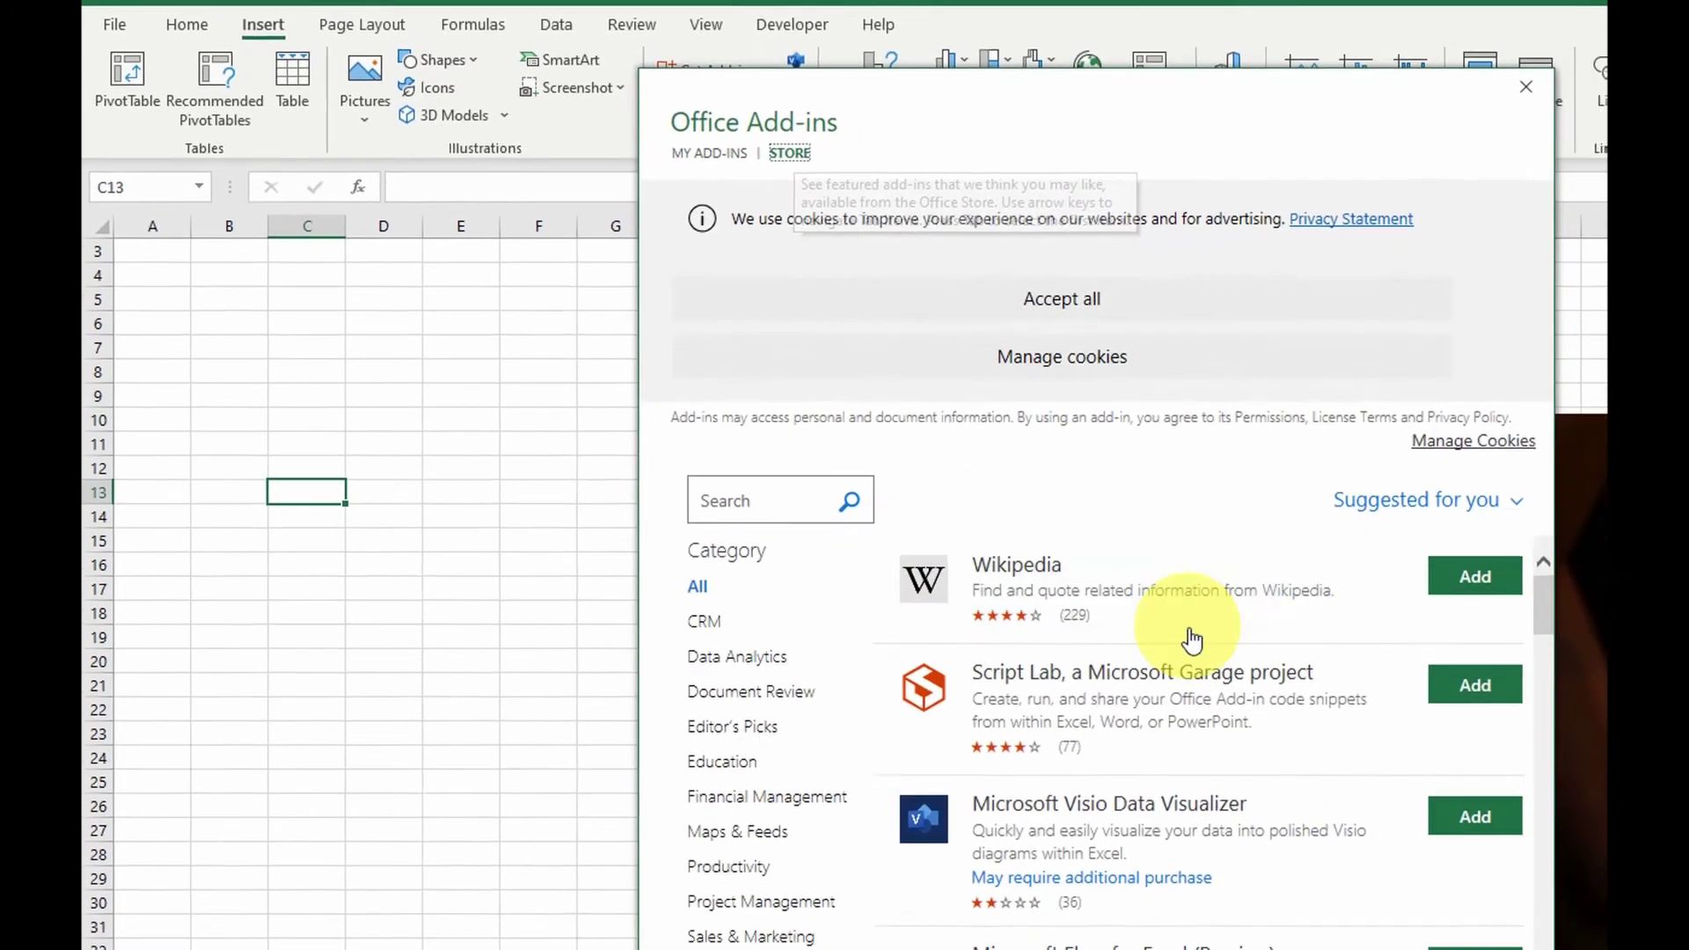
scroll(1191, 639, down, 10)
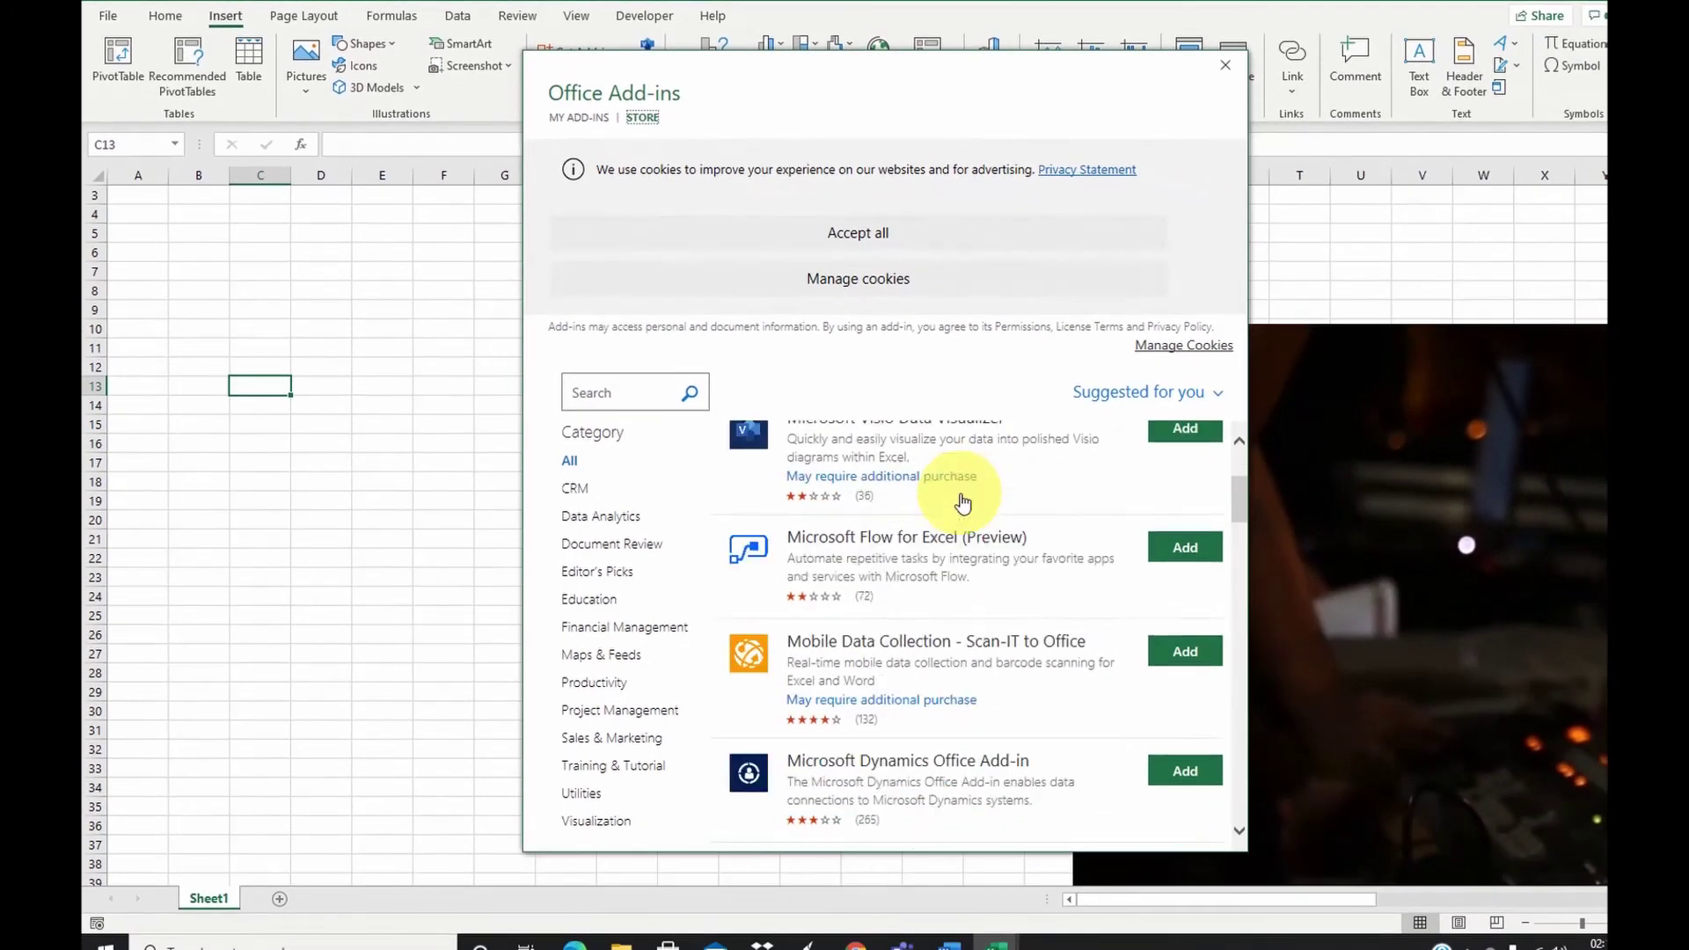
scroll(963, 501, down, 5)
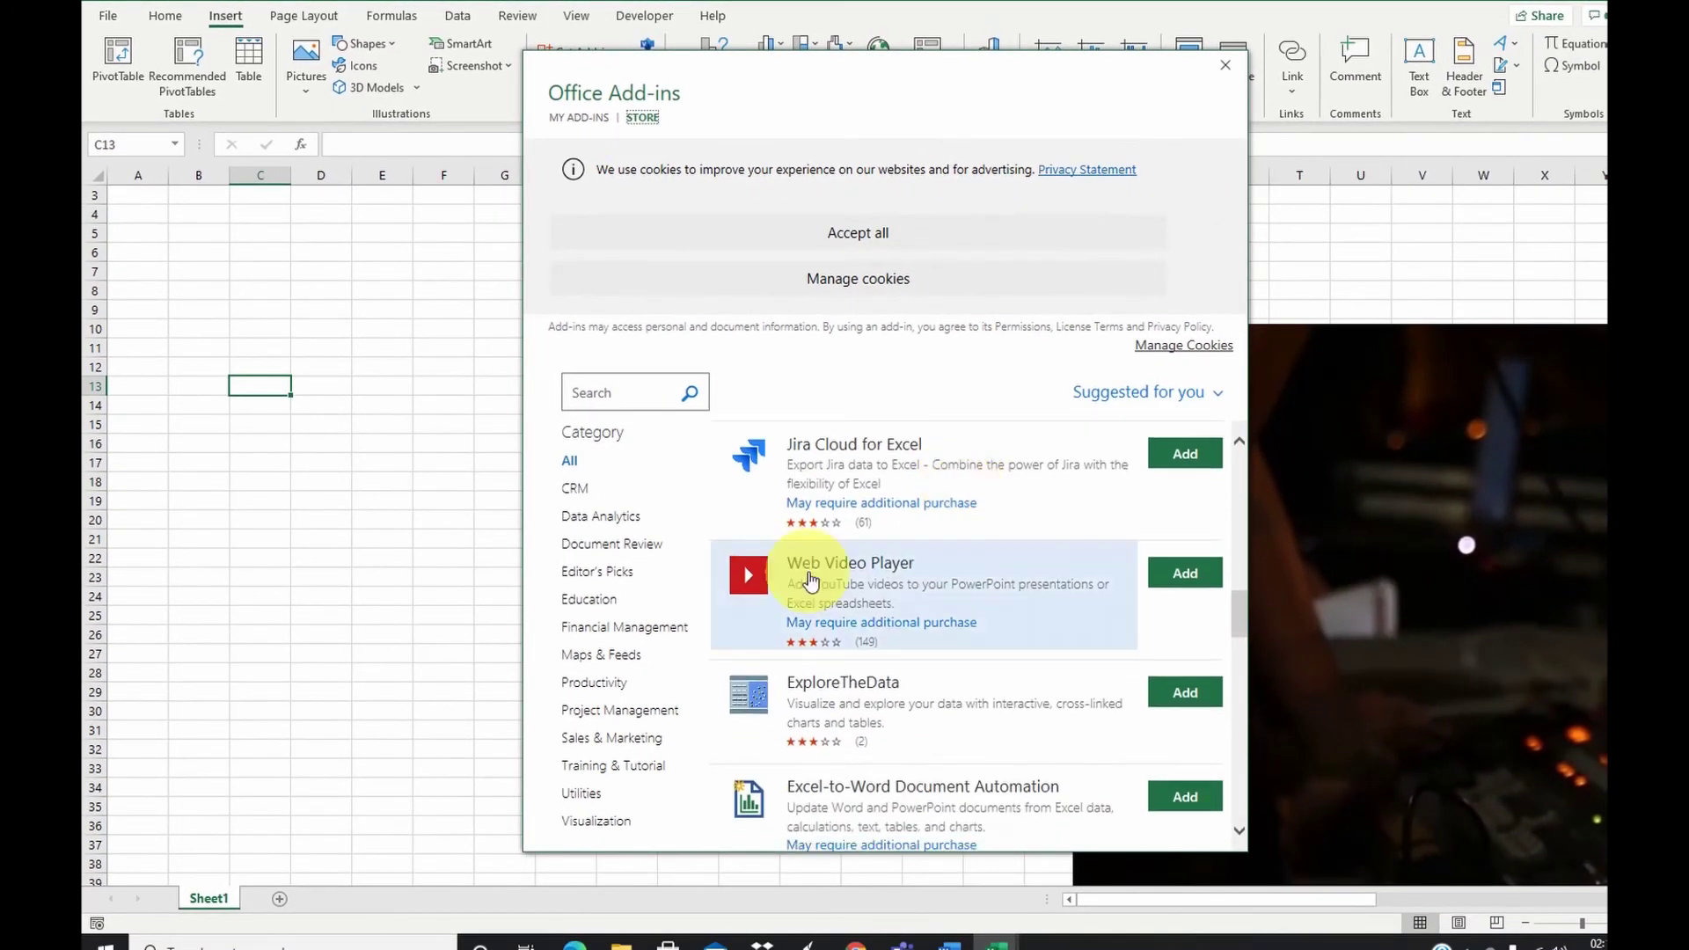
scroll(1055, 625, down, 1)
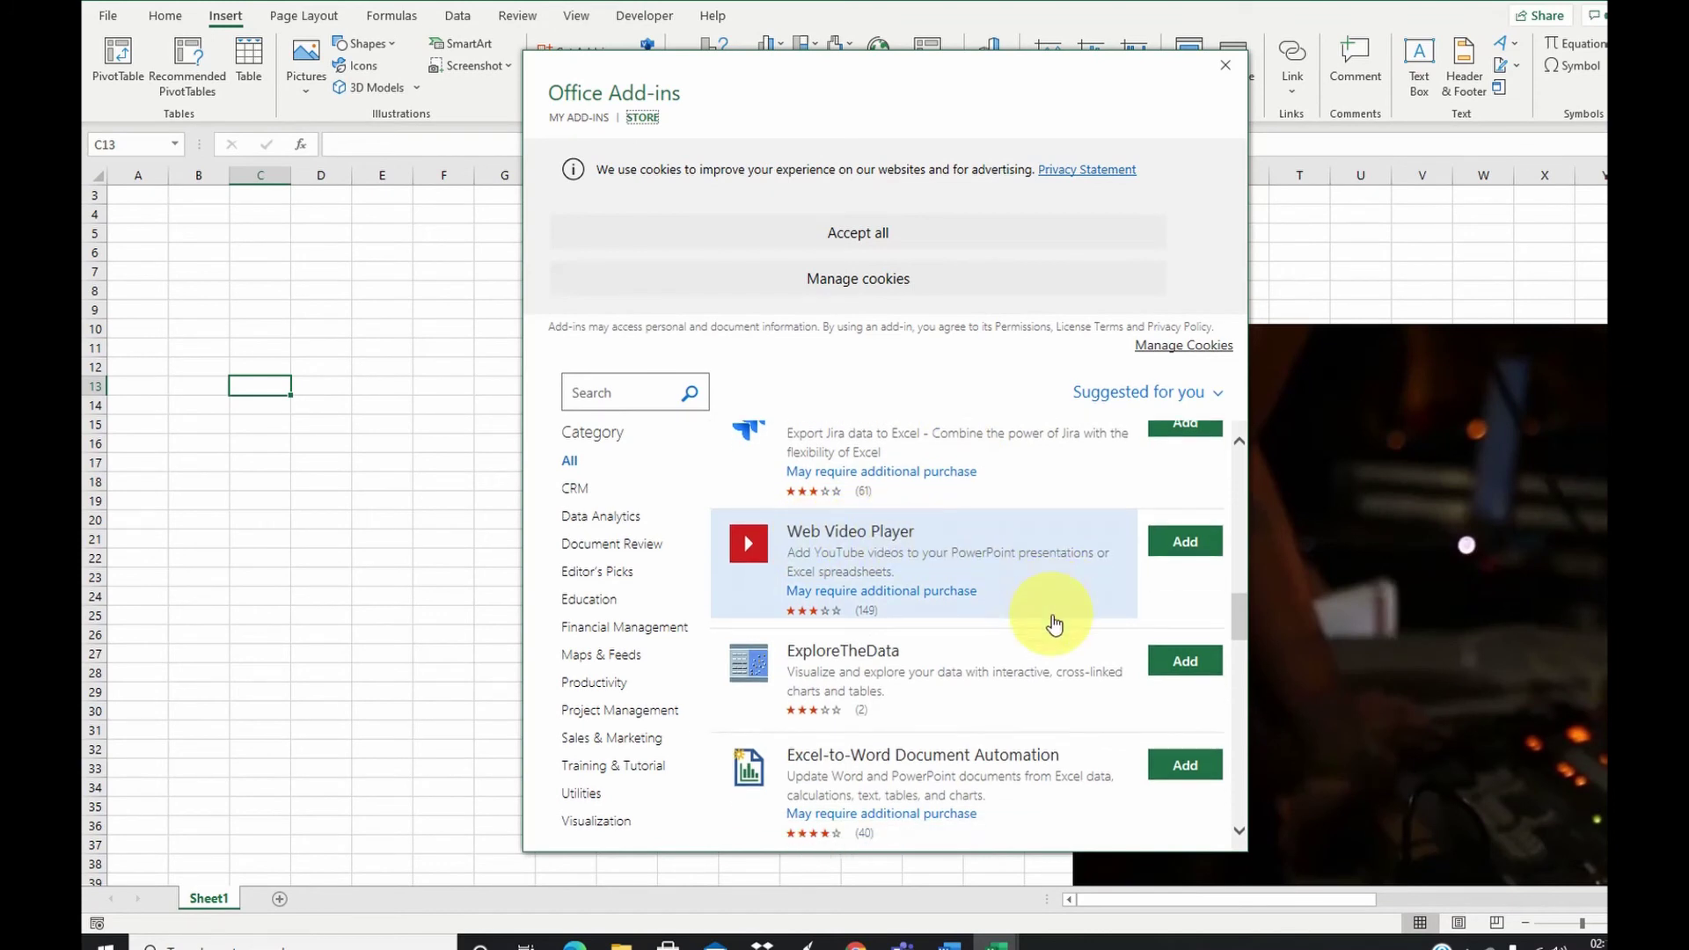
click(1183, 545)
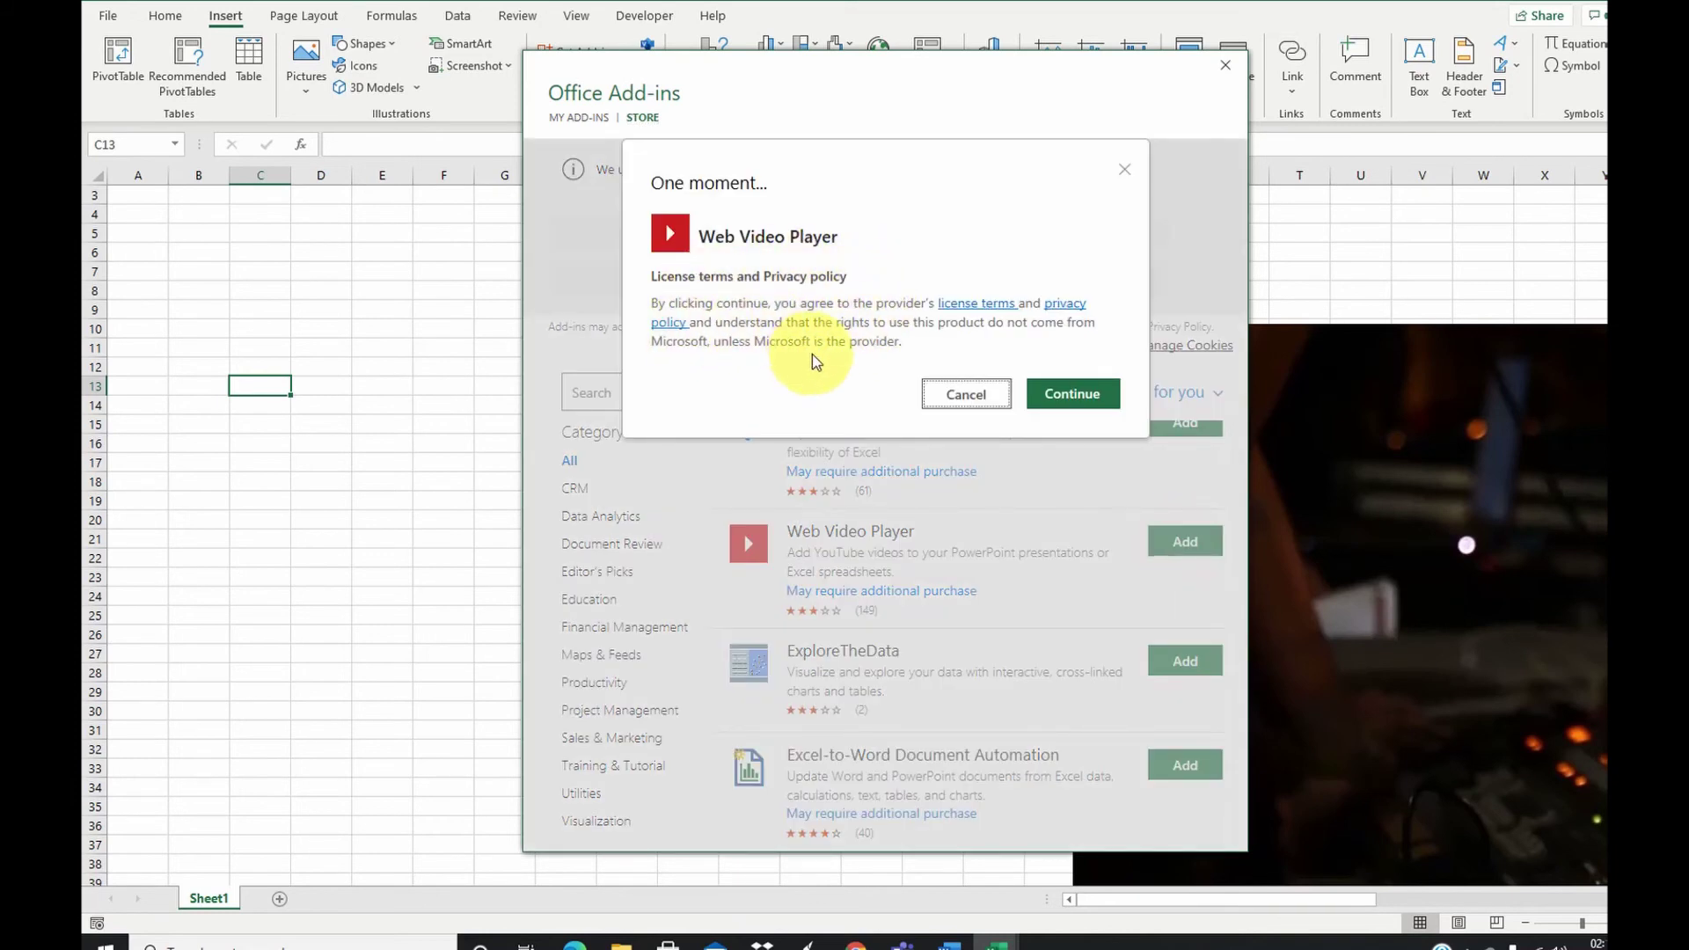
click(1077, 401)
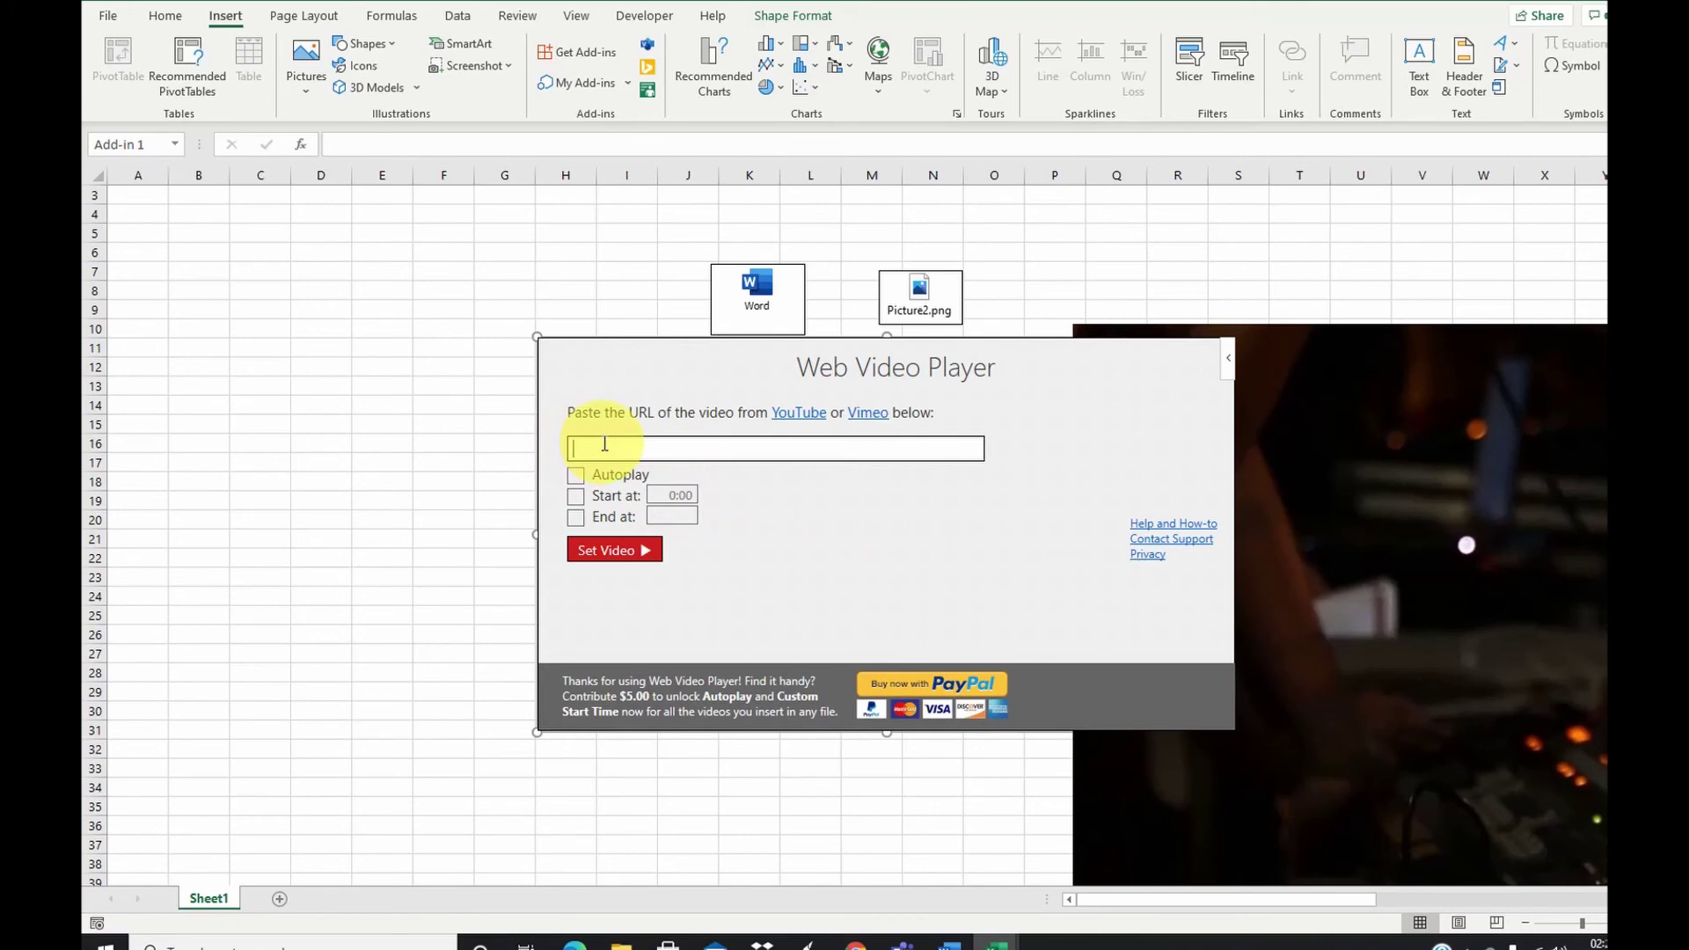
- Switch to Microsoft Edge and copy the URL of the YouTube video "How to Install CoolProp in Microsoft Excel"
mouse_move(573, 947)
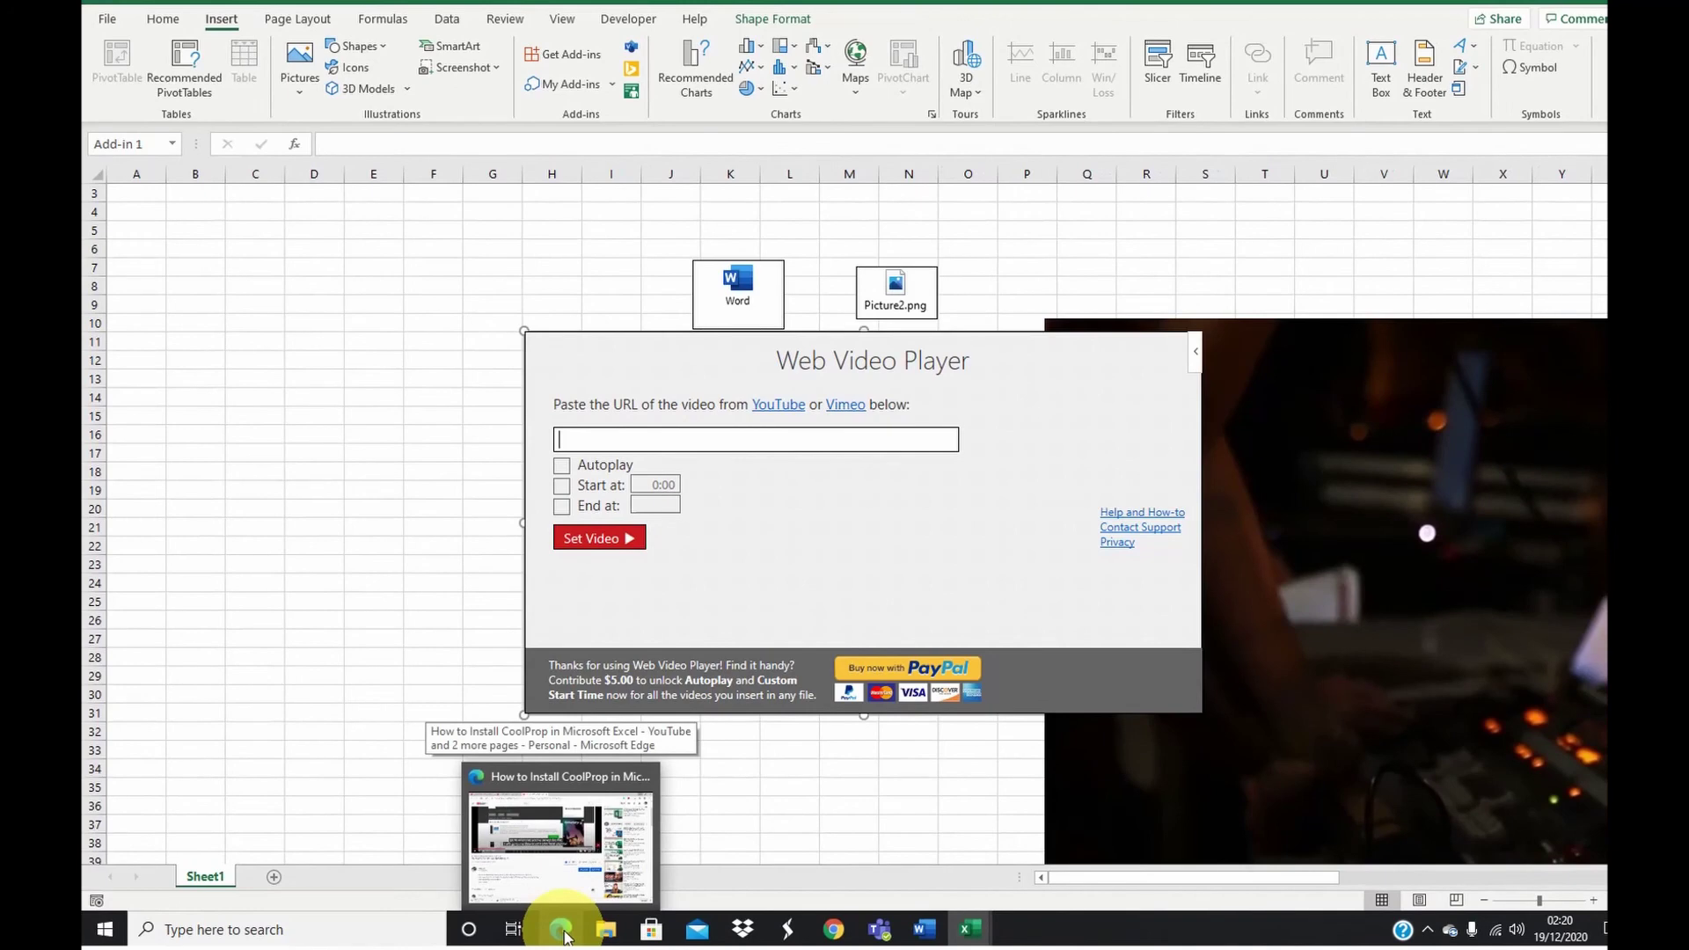
click(561, 930)
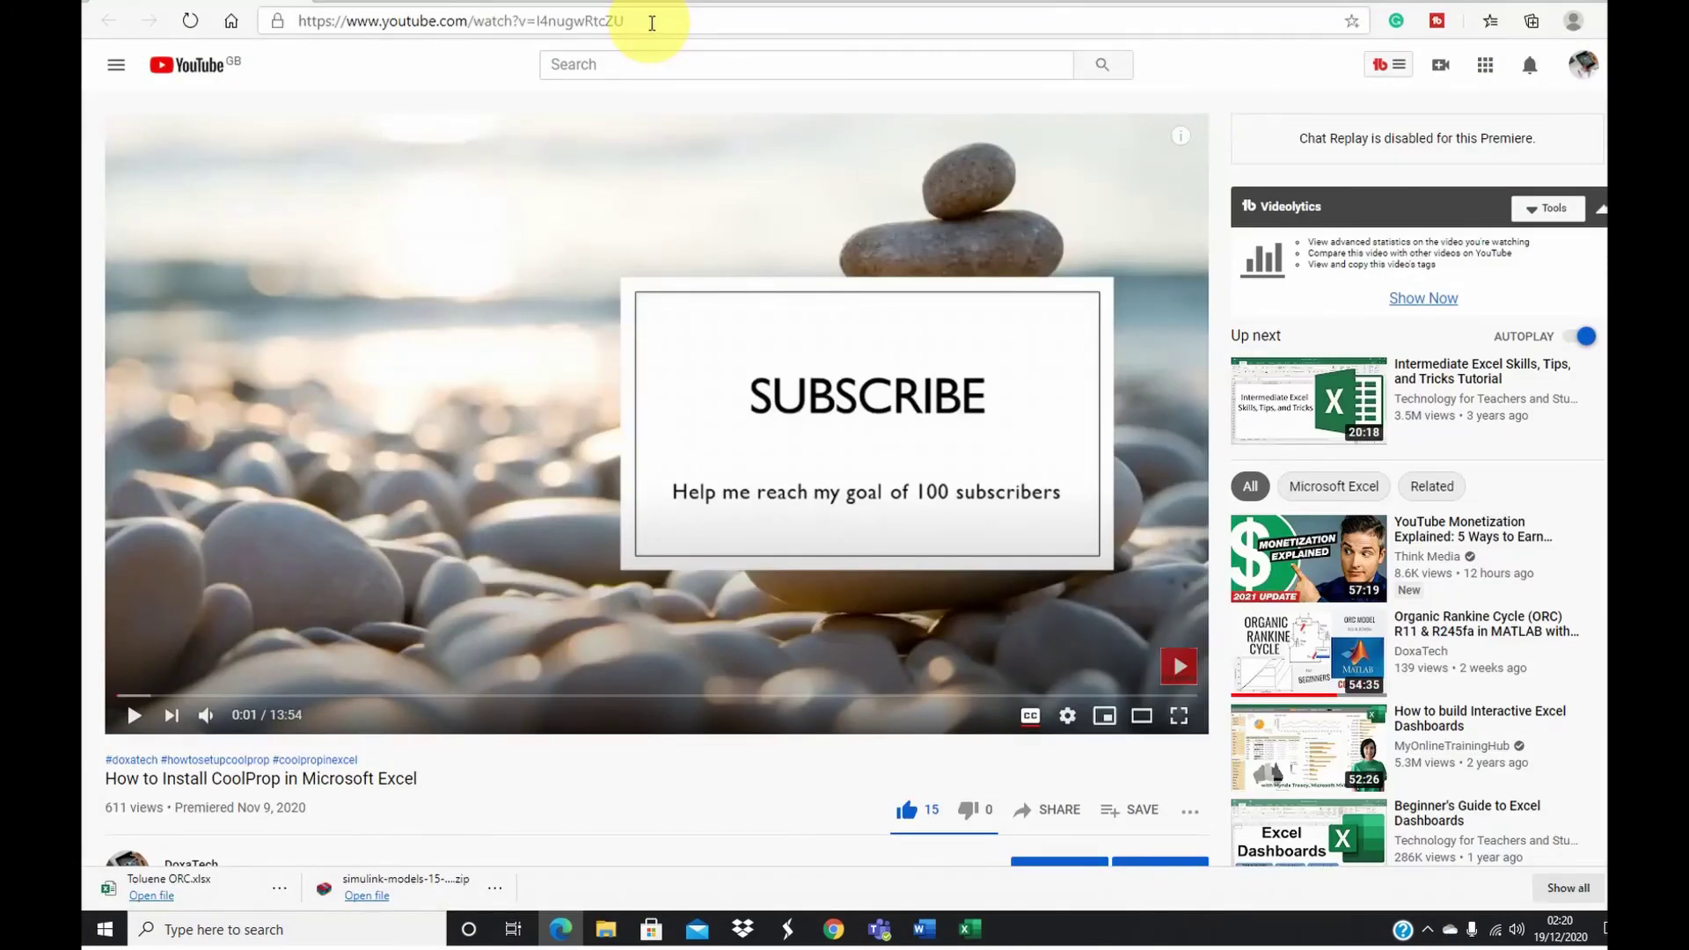
drag(651, 23, 282, 18)
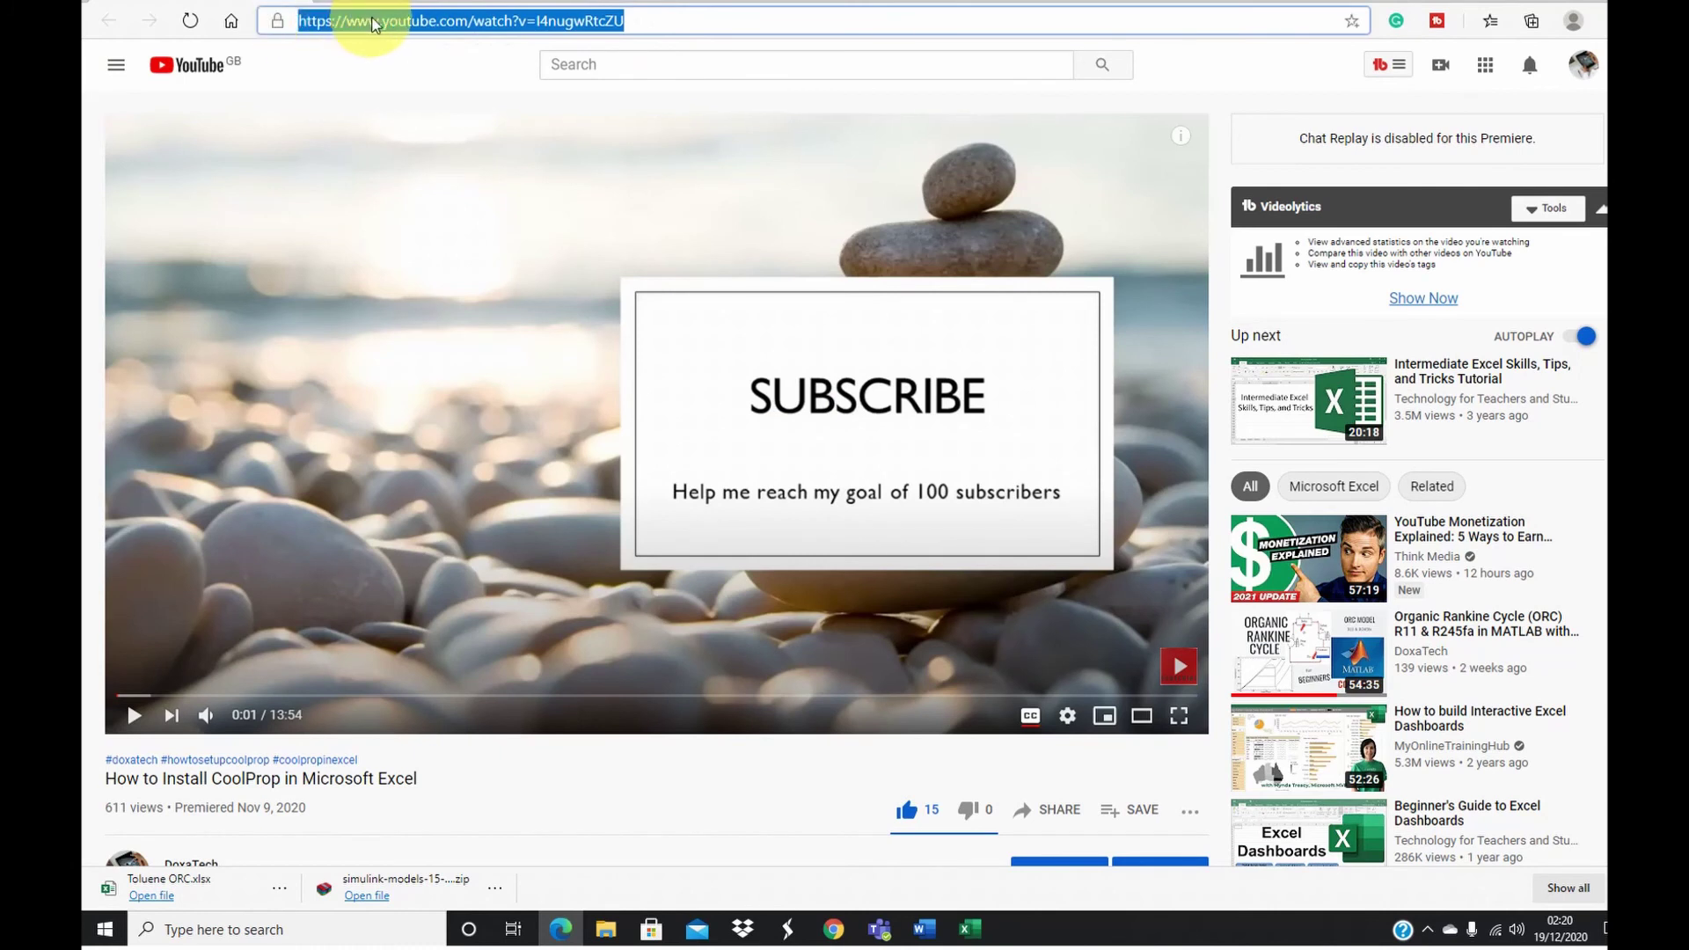
right_click(373, 24)
click(434, 176)
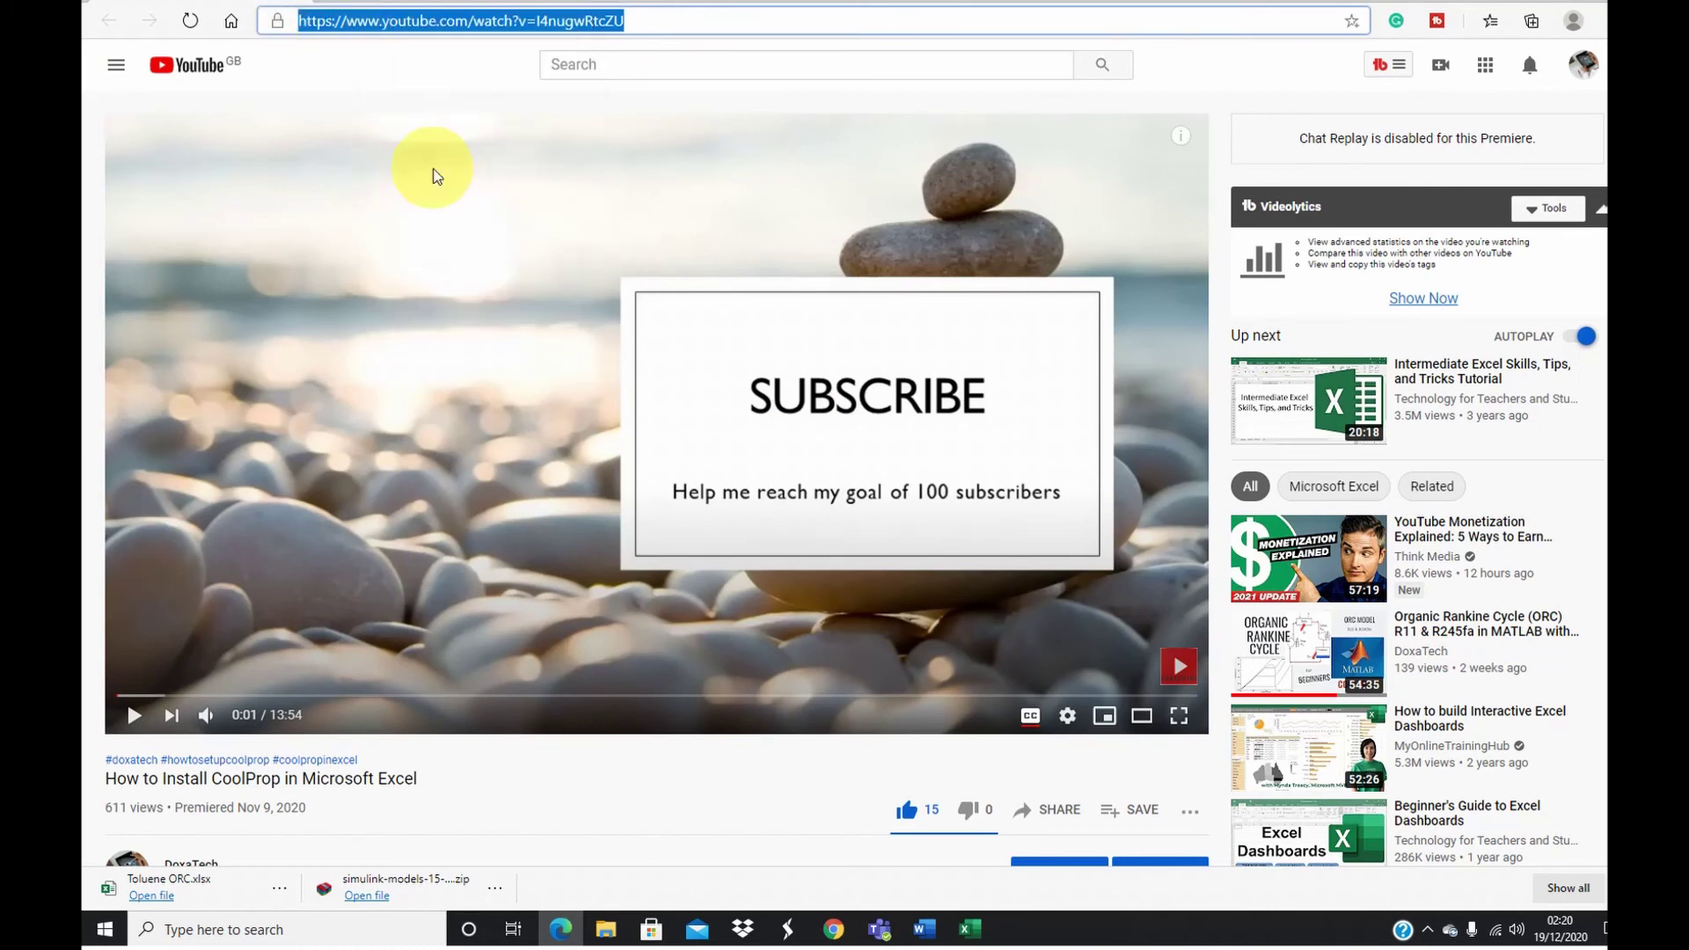
mouse_move(973, 932)
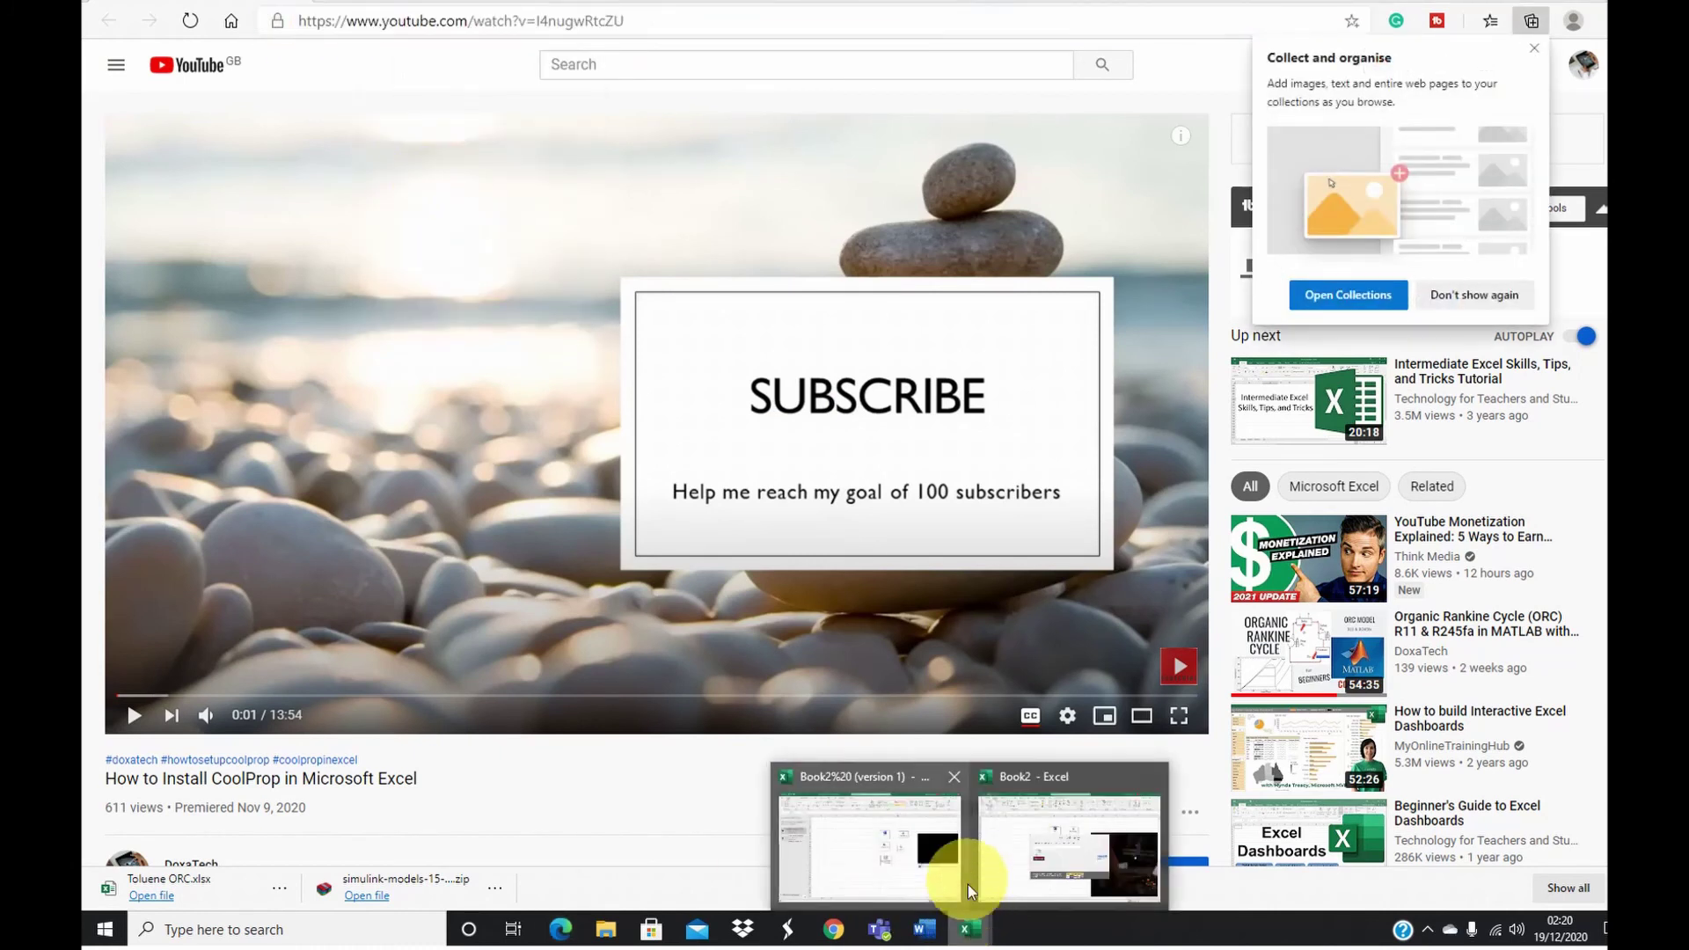
click(1016, 821)
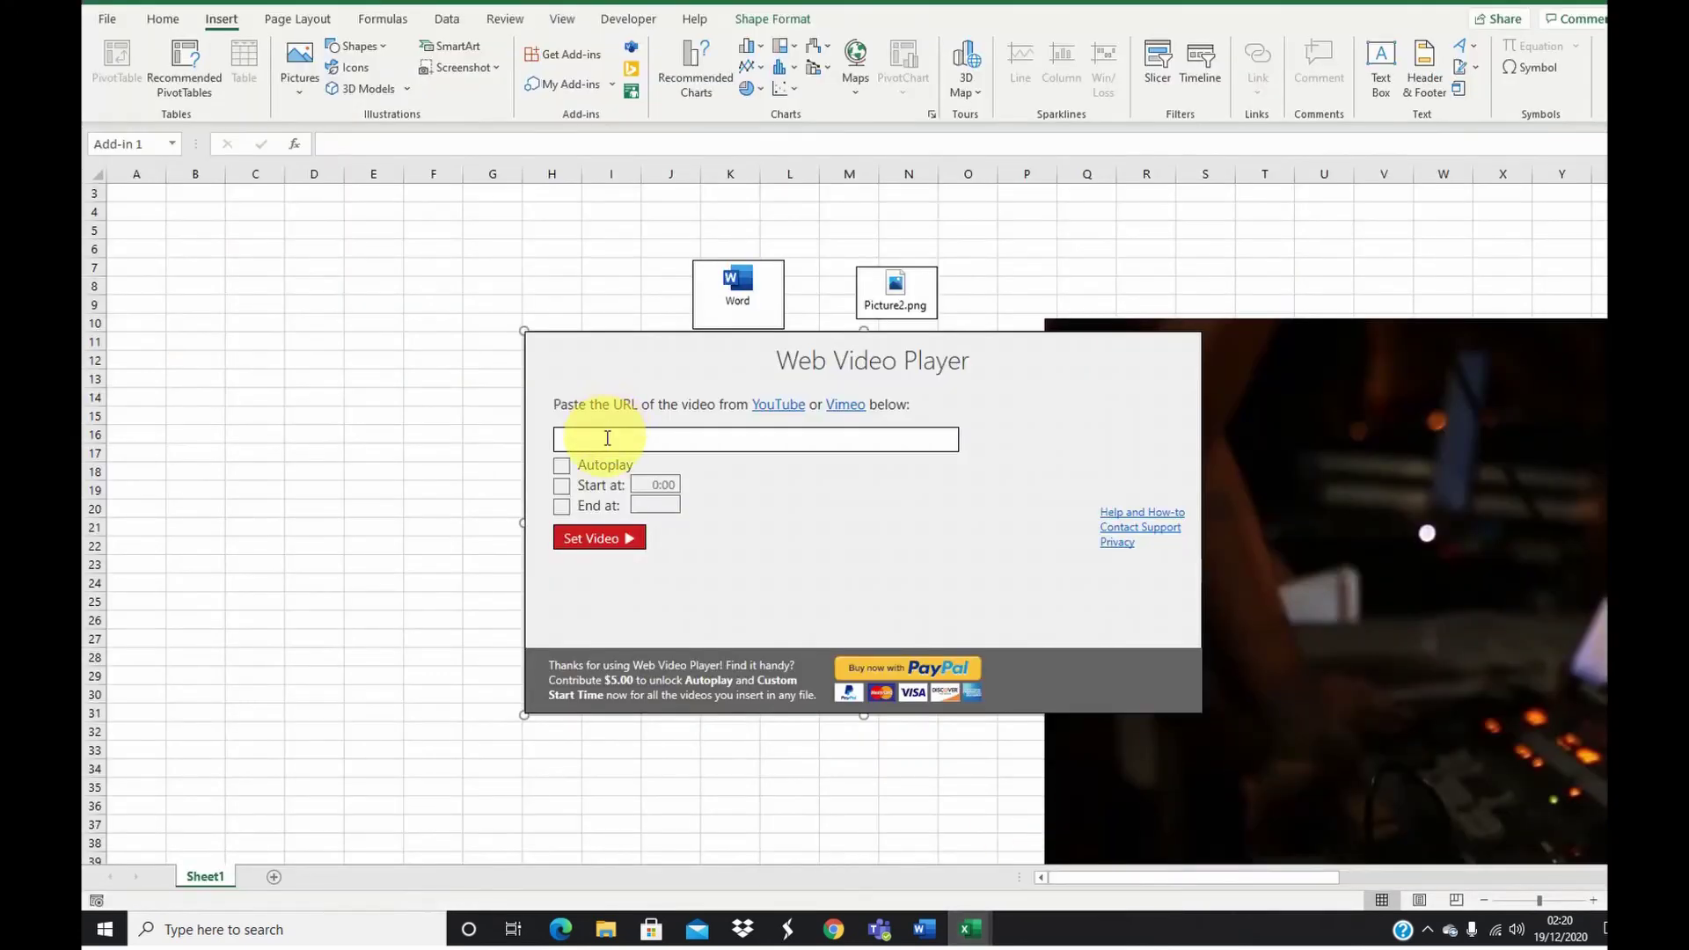
click(606, 439)
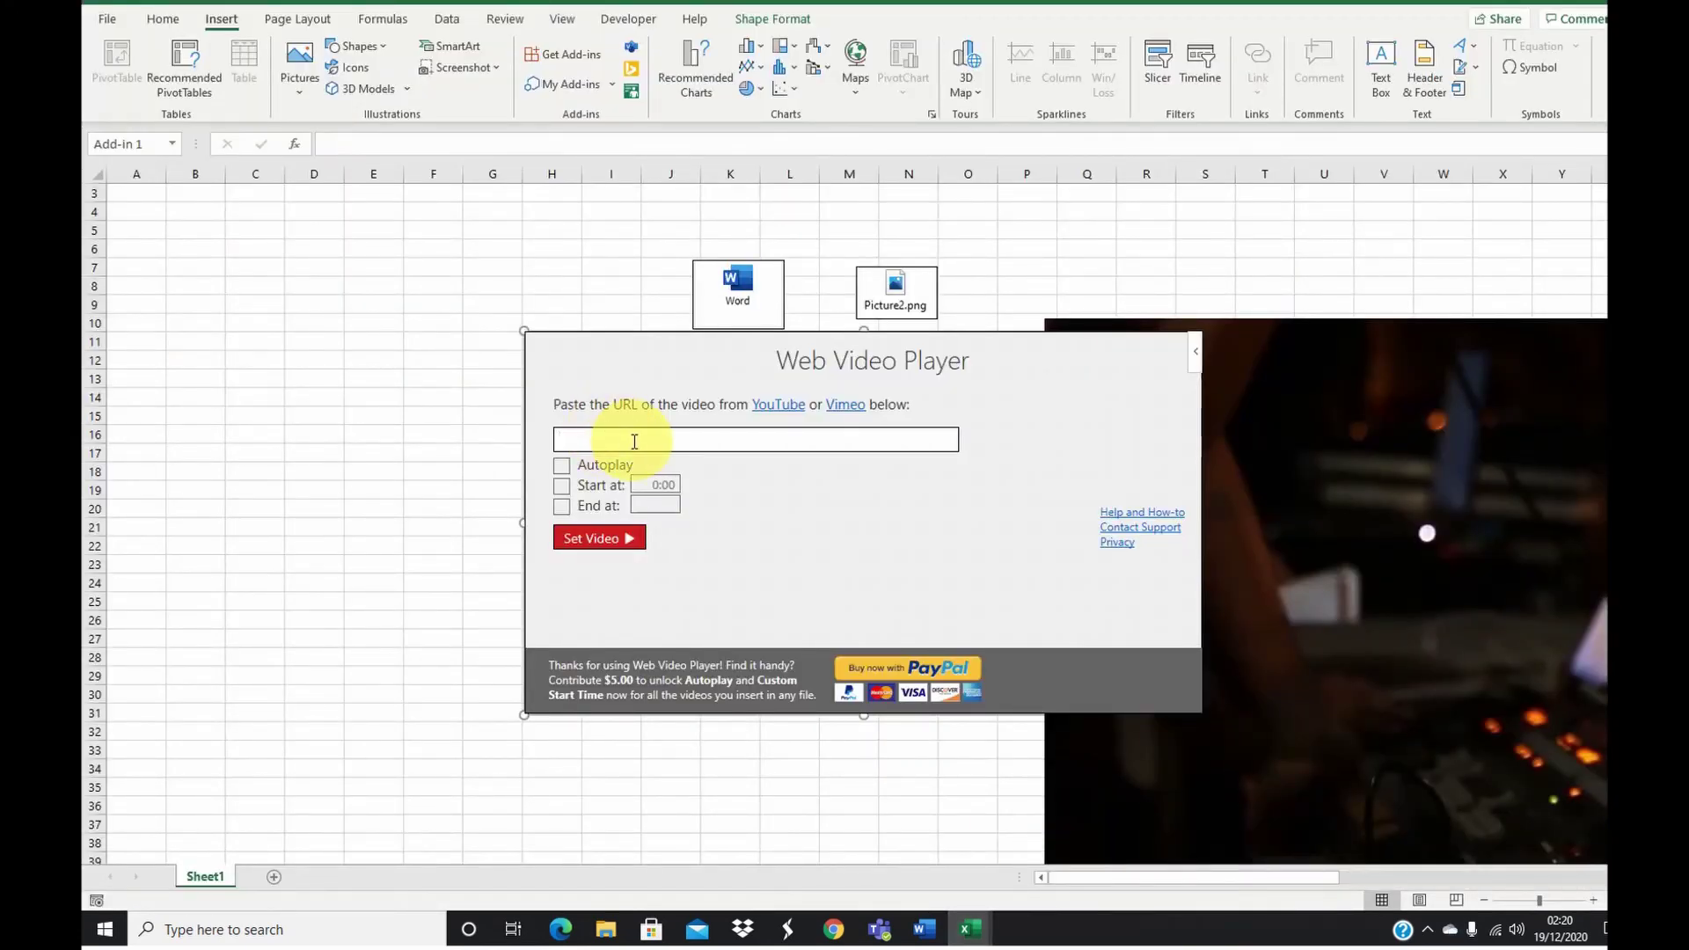
key(ctrl+v)
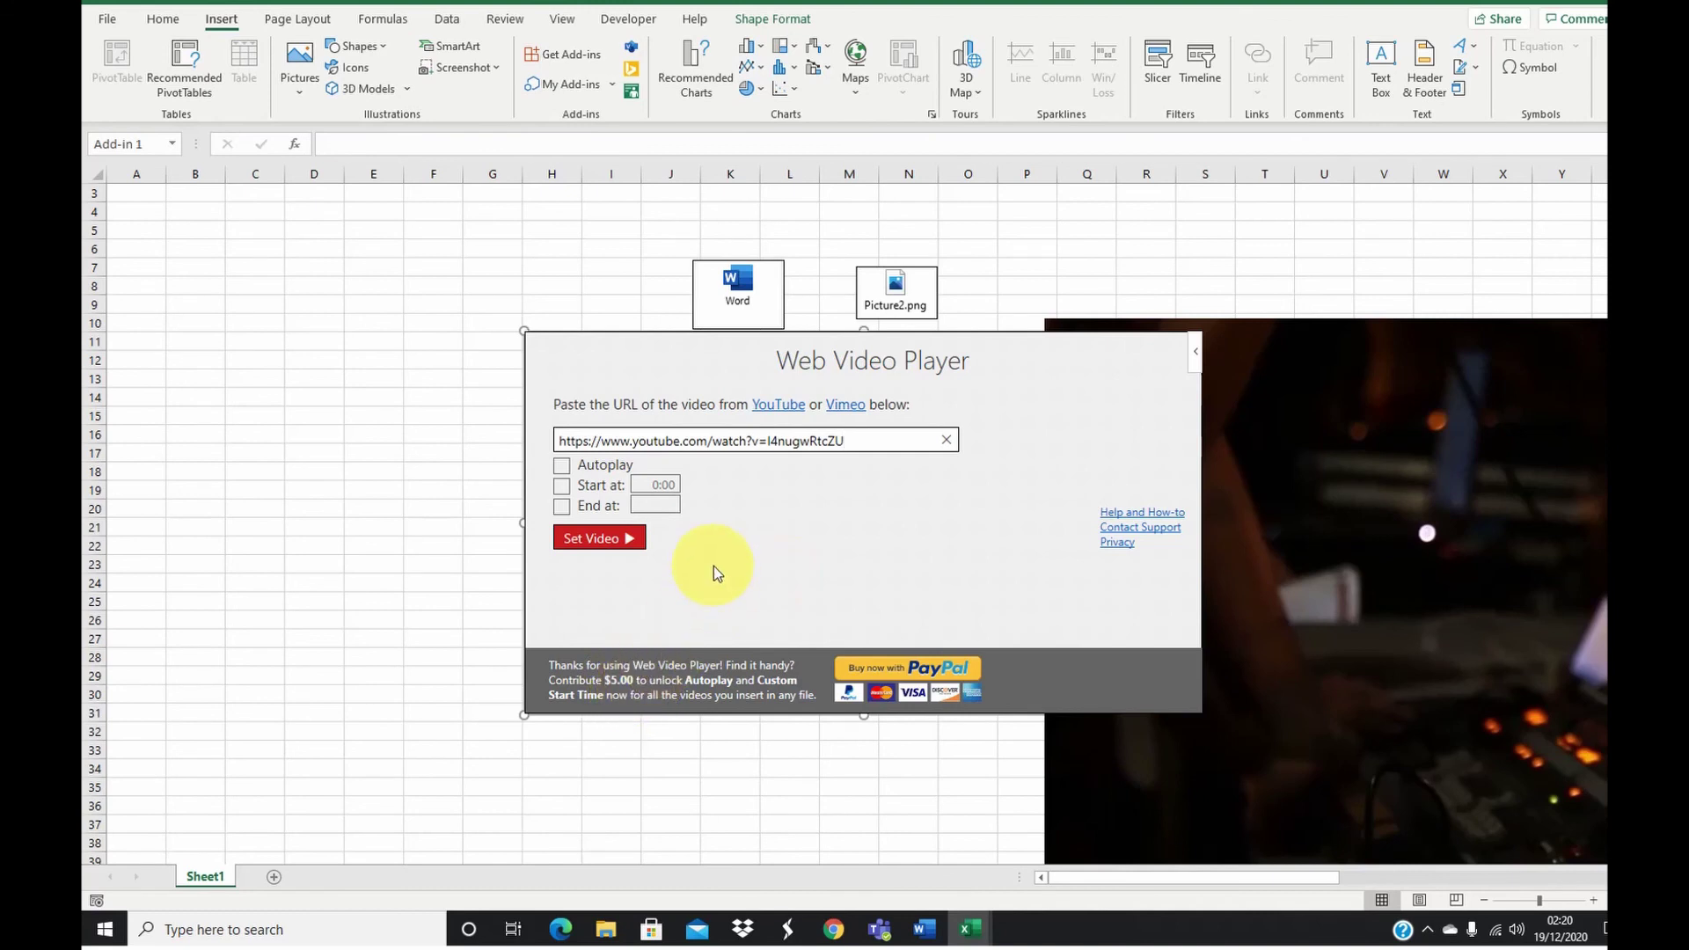
click(598, 541)
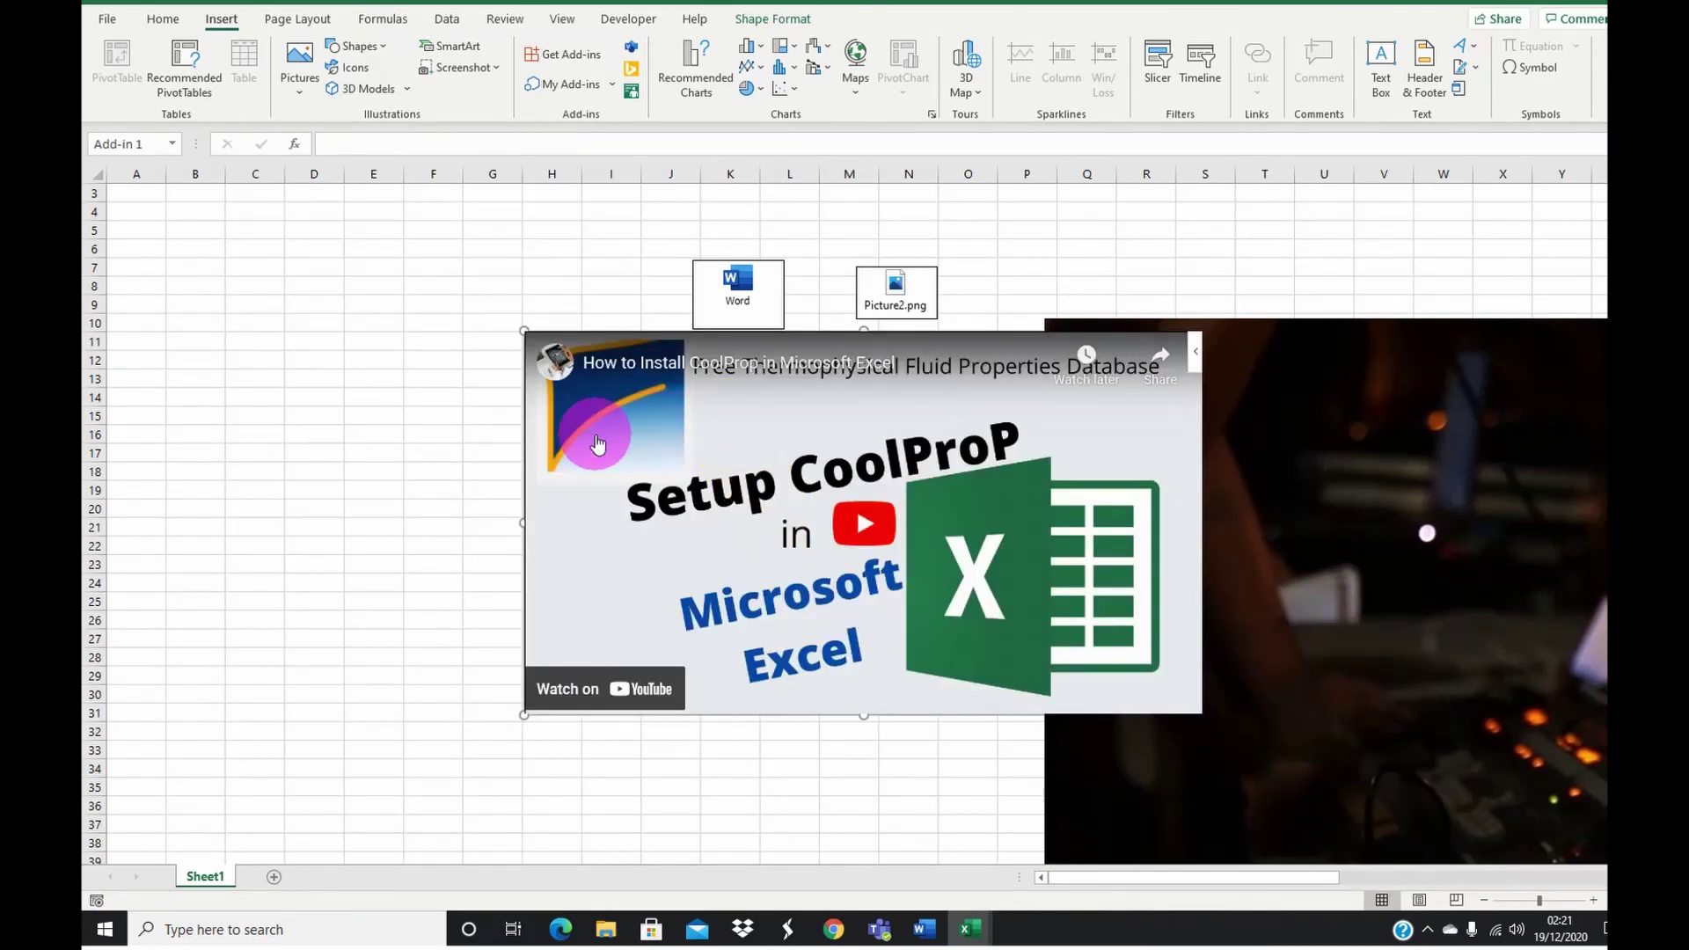
- Play the embedded YouTube video briefly, pause it and move the player so its upper-left corner sits near cell B15
click(726, 530)
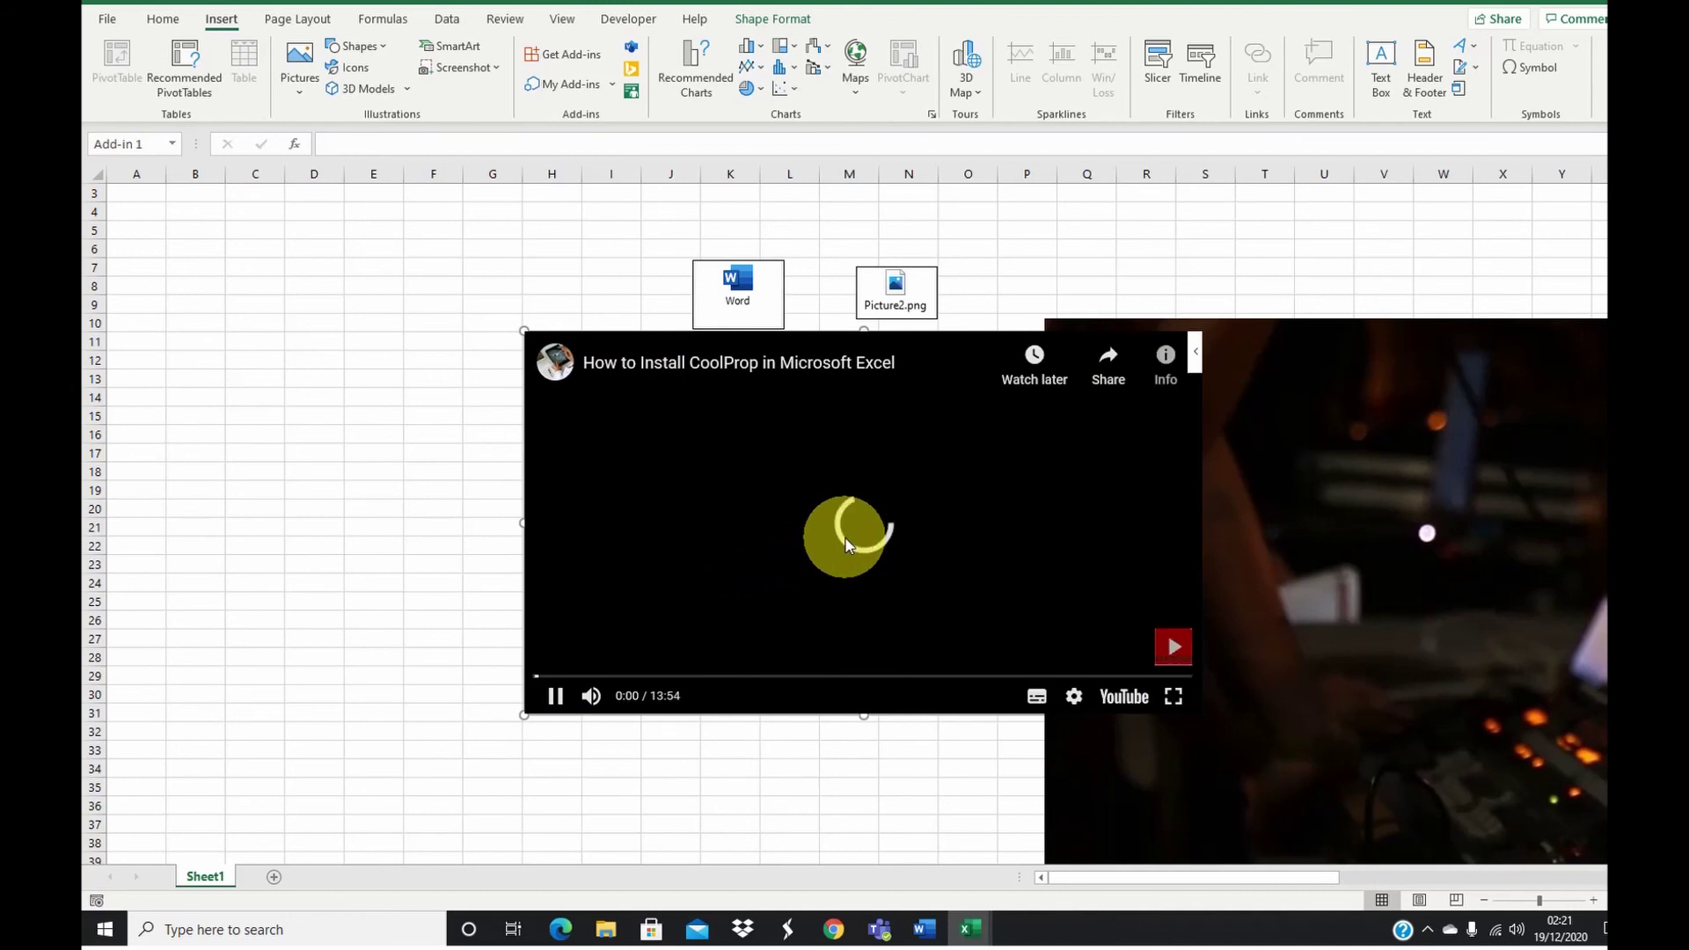
click(555, 696)
drag(528, 332, 178, 412)
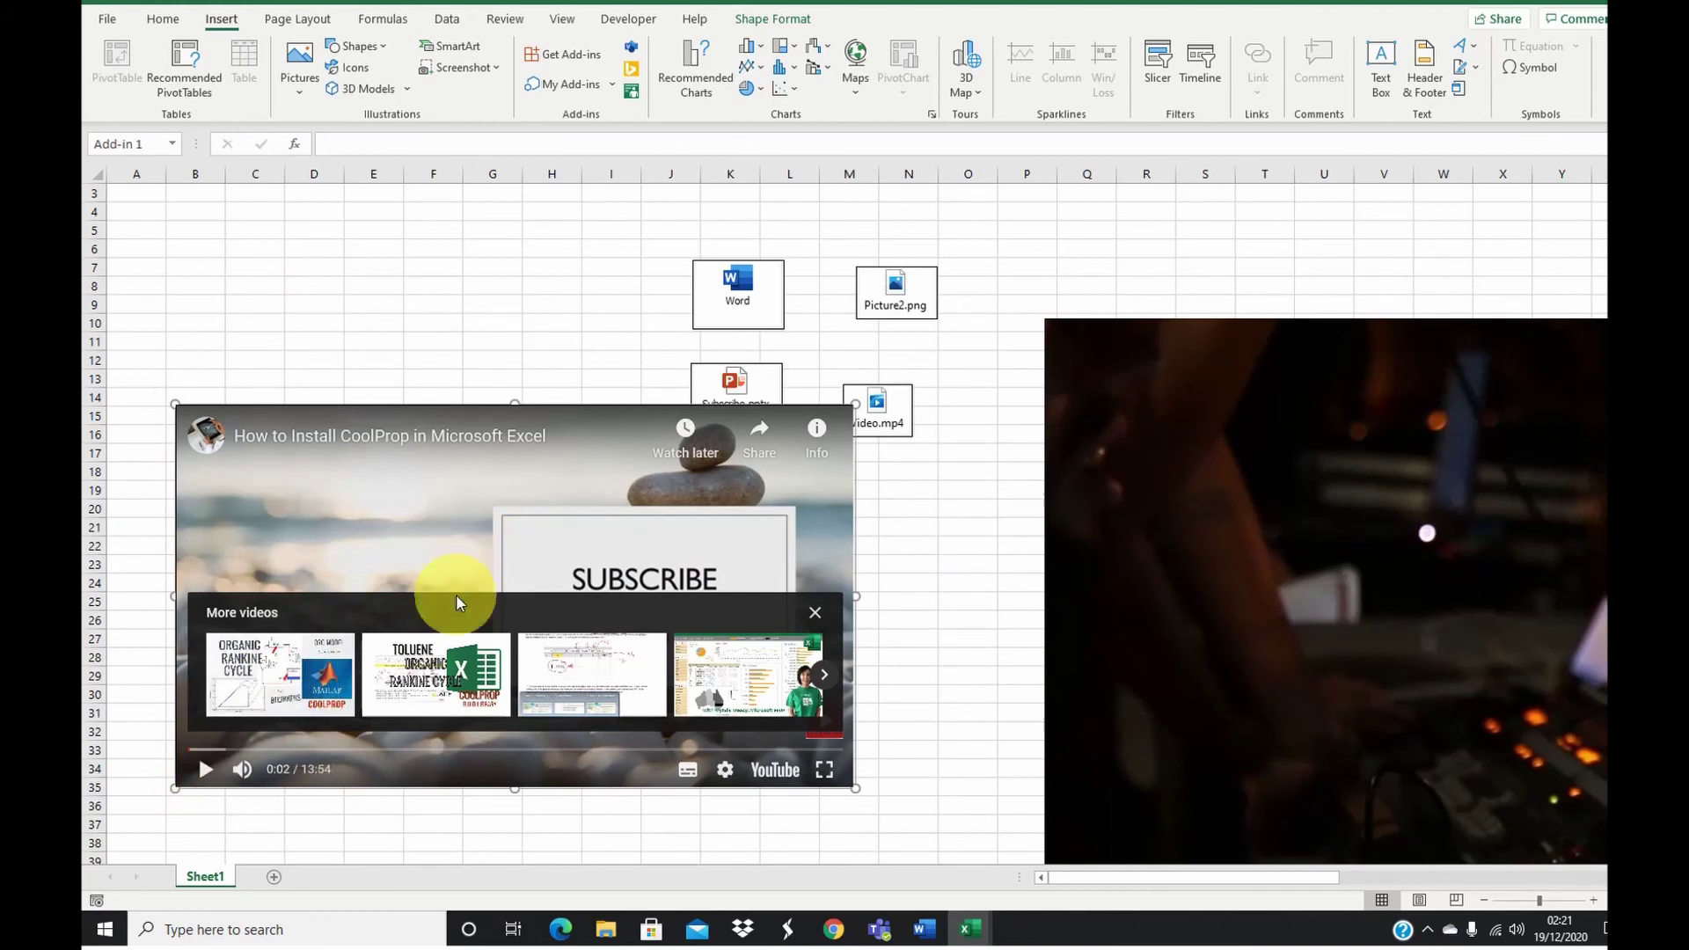